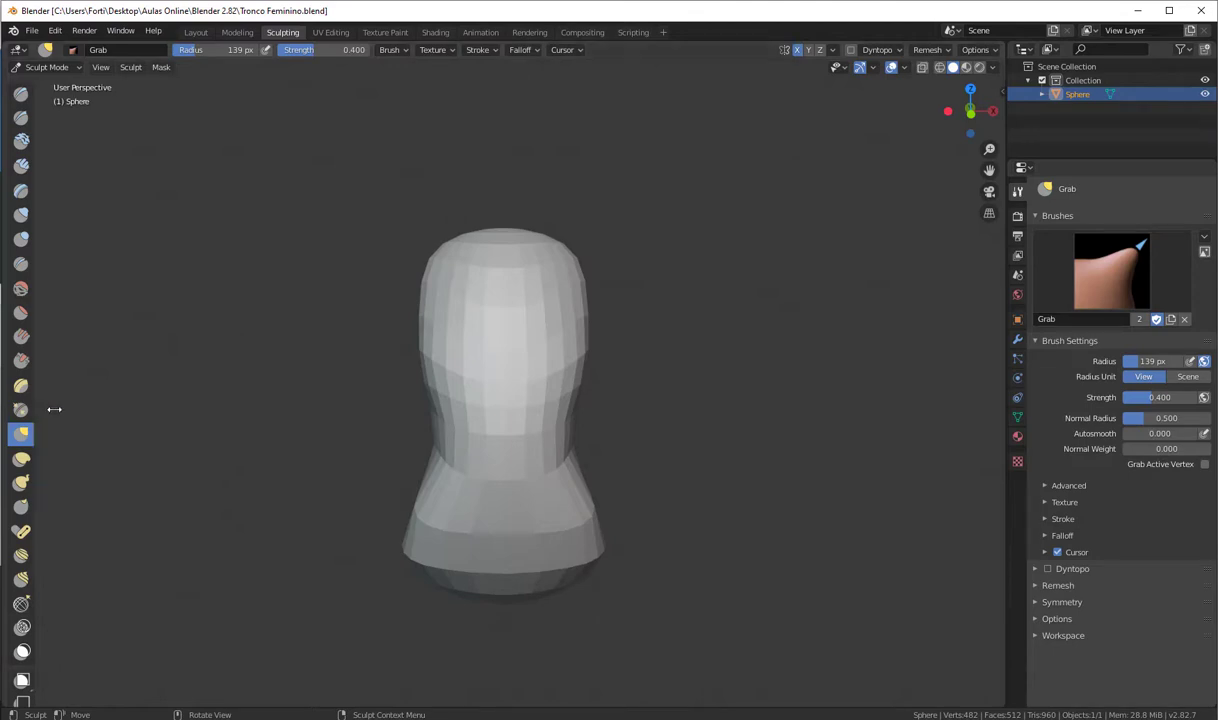
- Widen the sculpting toolbar to show the brush names and turn on the Wireframe overlay for the mesh
drag(54, 409, 129, 411)
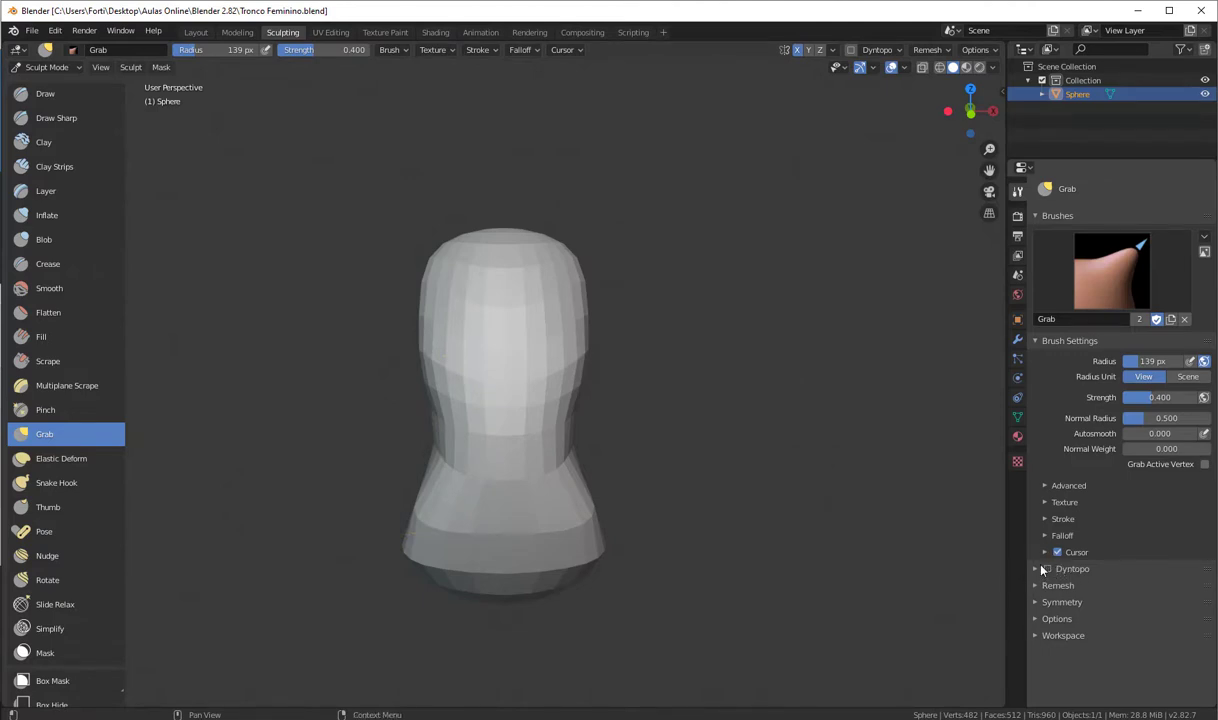
click(905, 68)
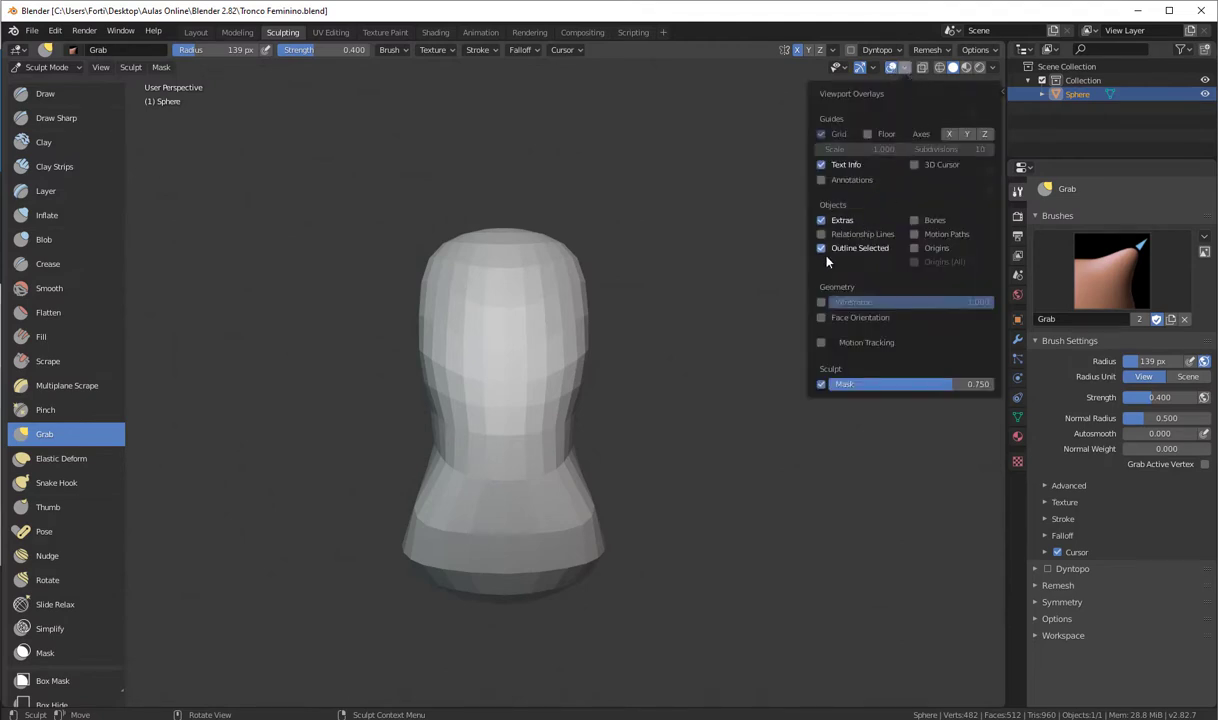
click(821, 302)
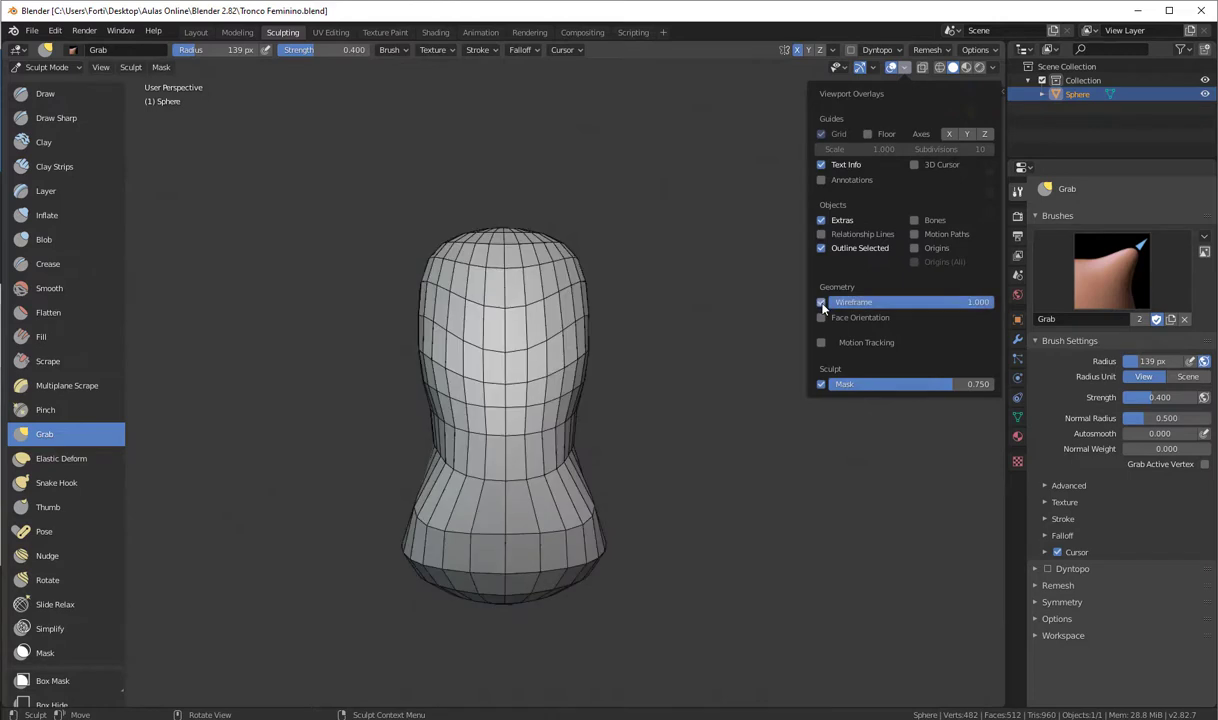
- Enable Dyntopo for the torso mesh, accept the vertex data warning, and expand the Dyntopo settings
click(1047, 570)
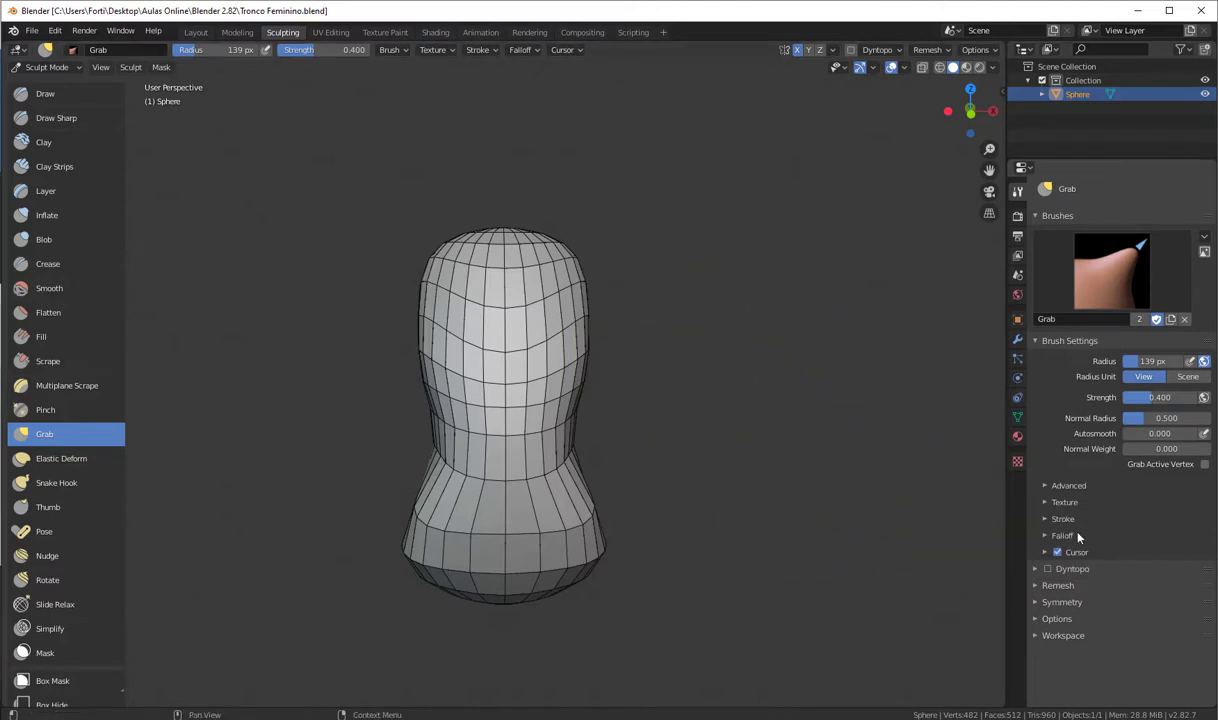
click(1046, 569)
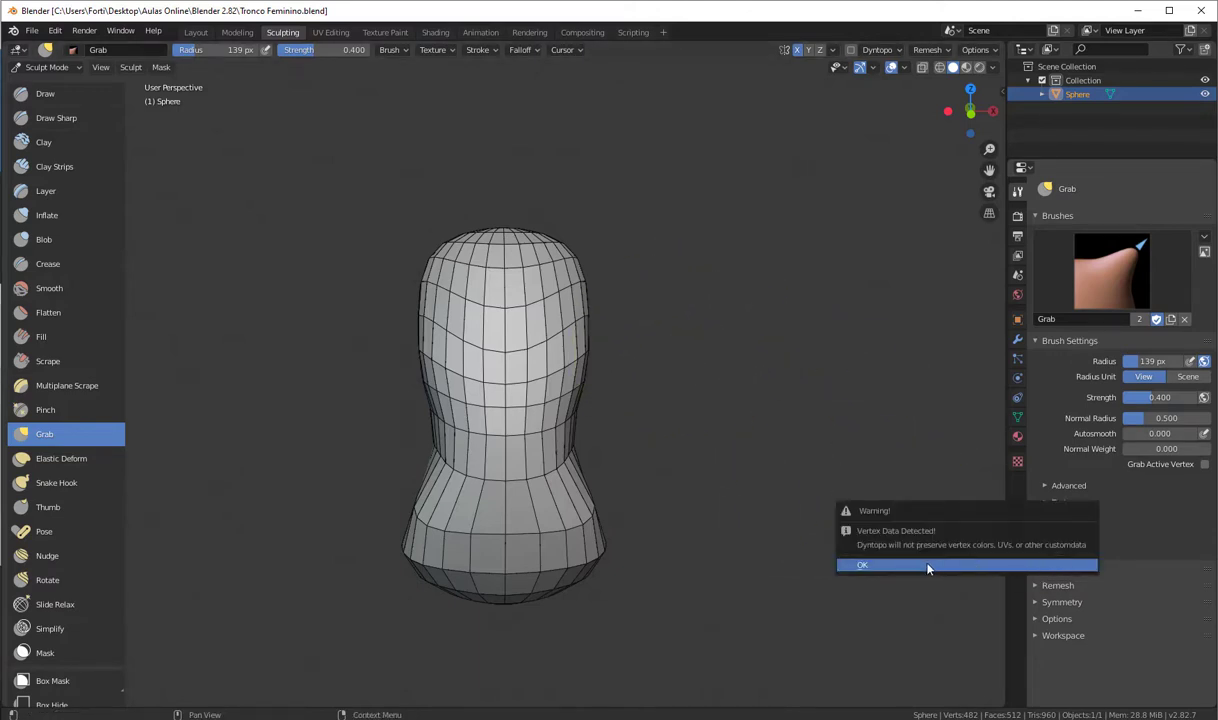
click(928, 566)
click(1036, 569)
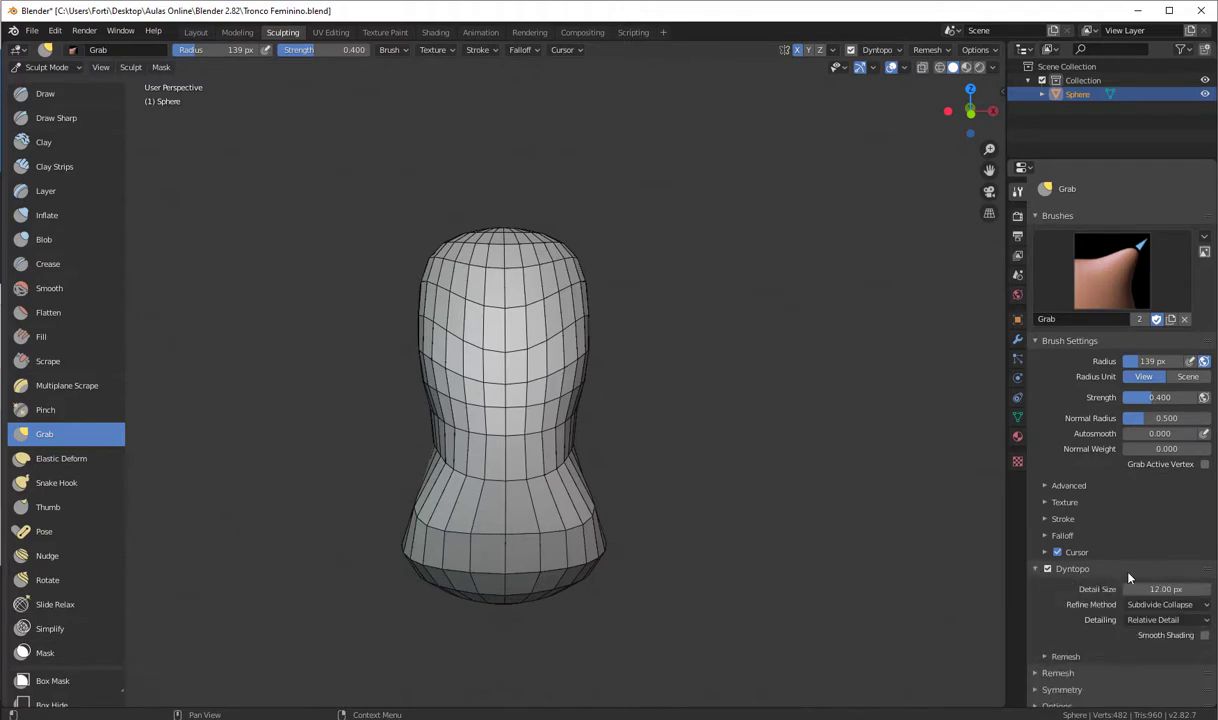
drag(1215, 523, 1215, 549)
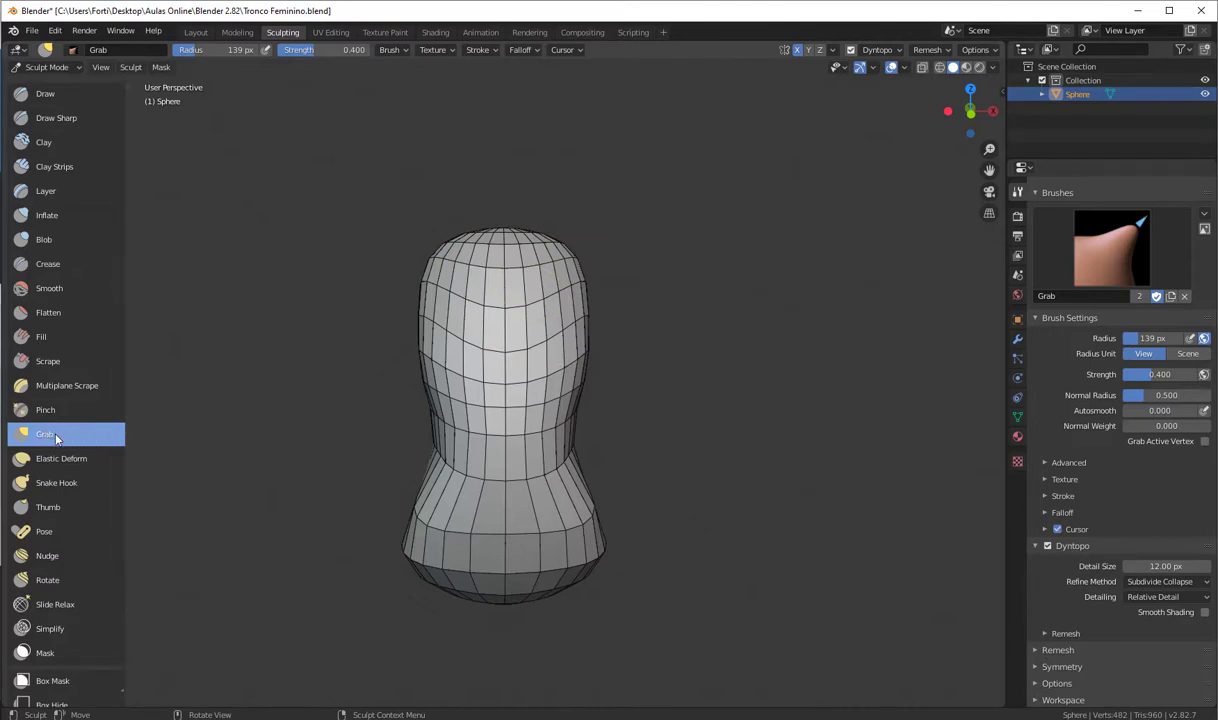
- Try pulling the upper corners of the torso outward with the Grab brush, and undo the stroke
drag(577, 248, 580, 255)
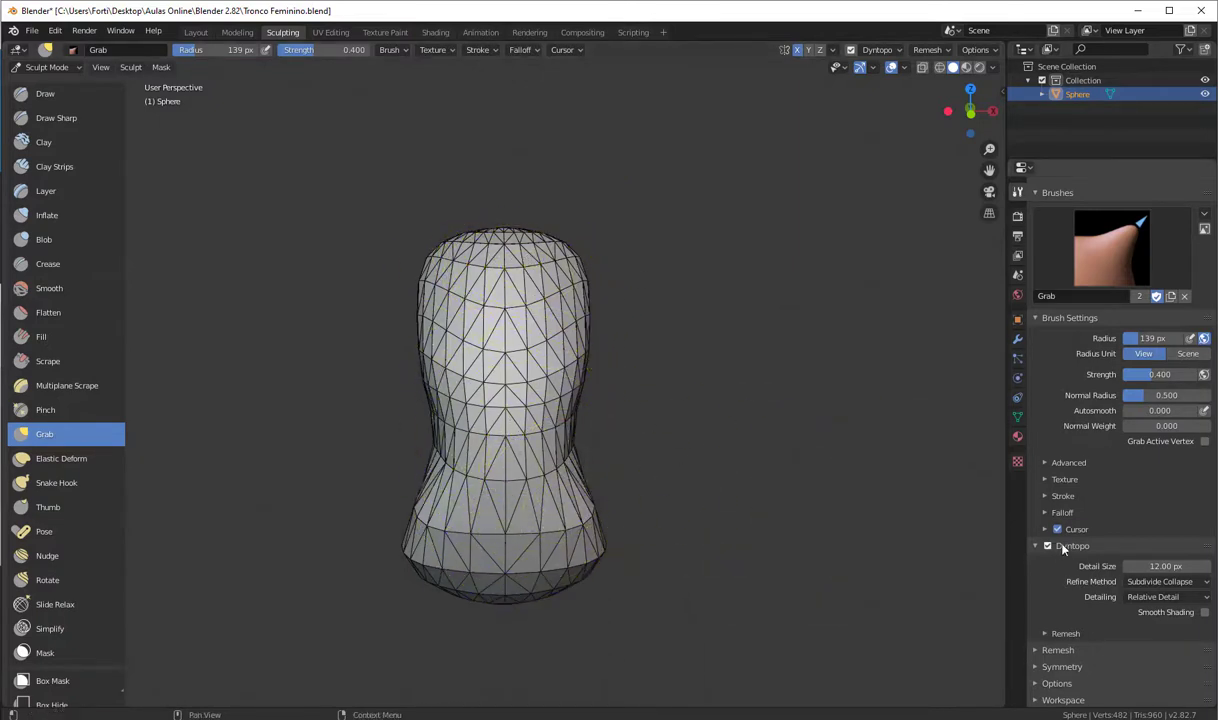
mouse_move(580, 255)
mouse_down()
mouse_move(585, 265)
mouse_move(705, 215)
mouse_up()
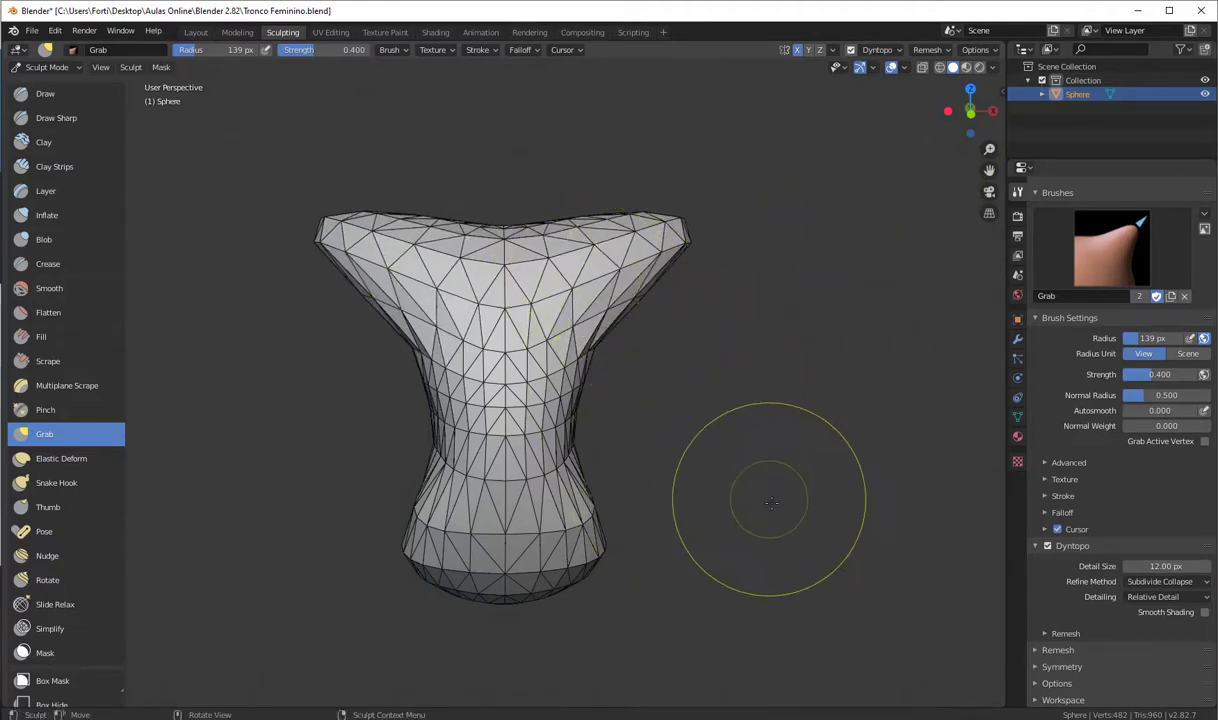
key(ctrl+z)
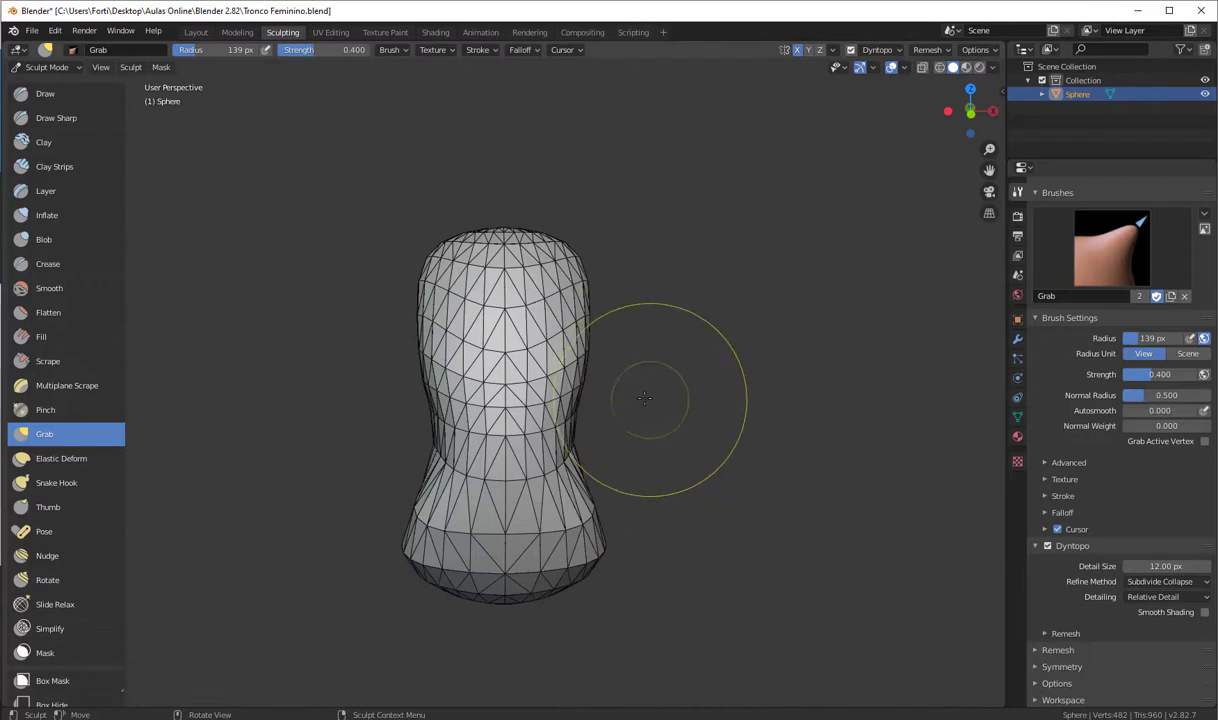
- Switch to the Snake Hook brush and test pulling long arms out of the shoulders, undoing the stroke
click(68, 485)
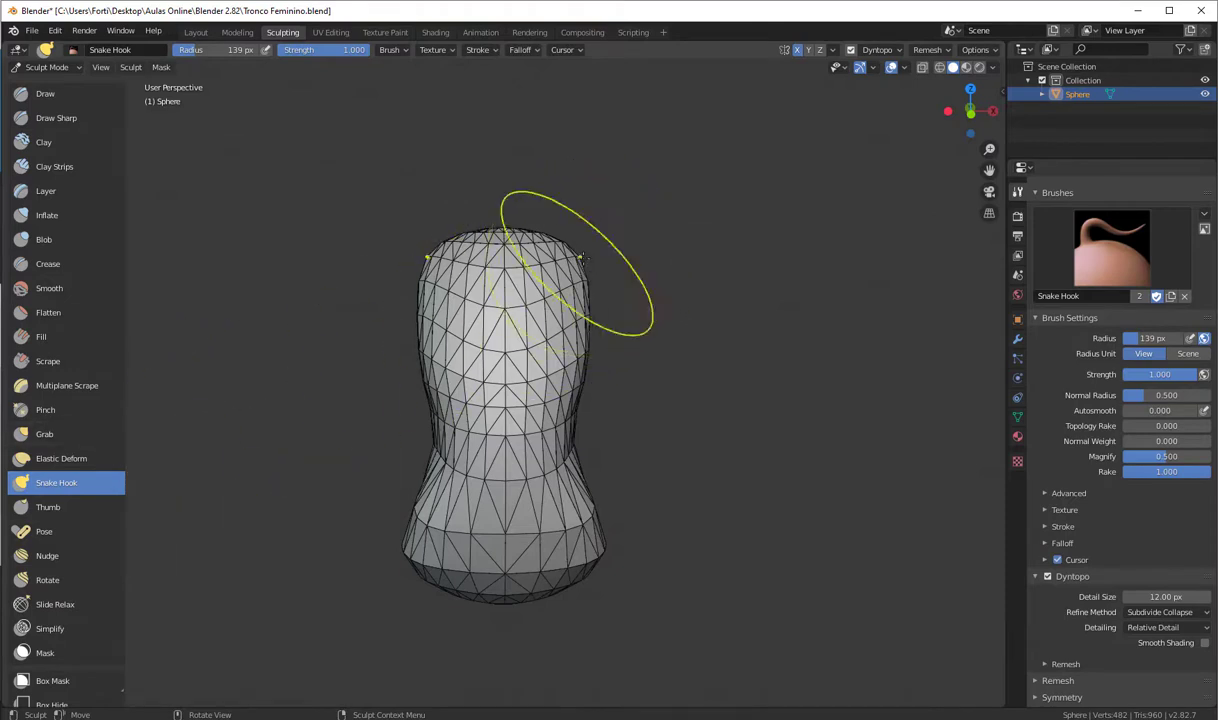
mouse_move(576, 259)
mouse_down()
mouse_move(645, 215)
mouse_move(735, 190)
mouse_move(790, 218)
mouse_up()
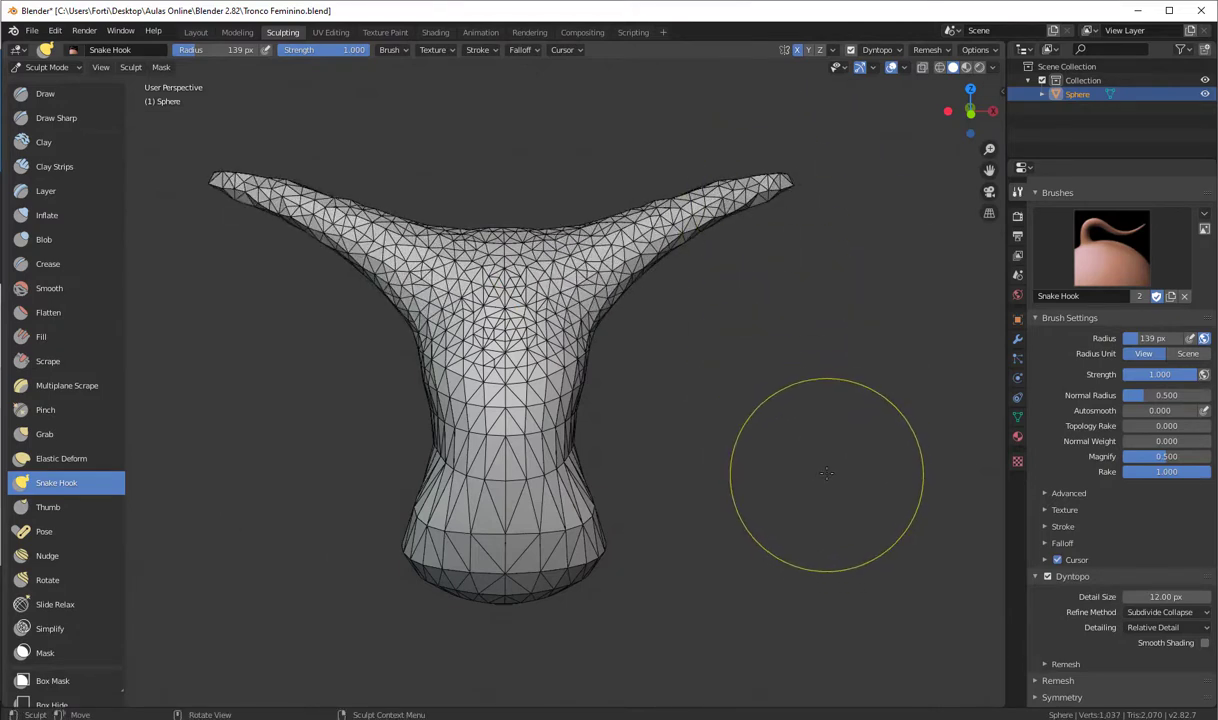
key(ctrl+z)
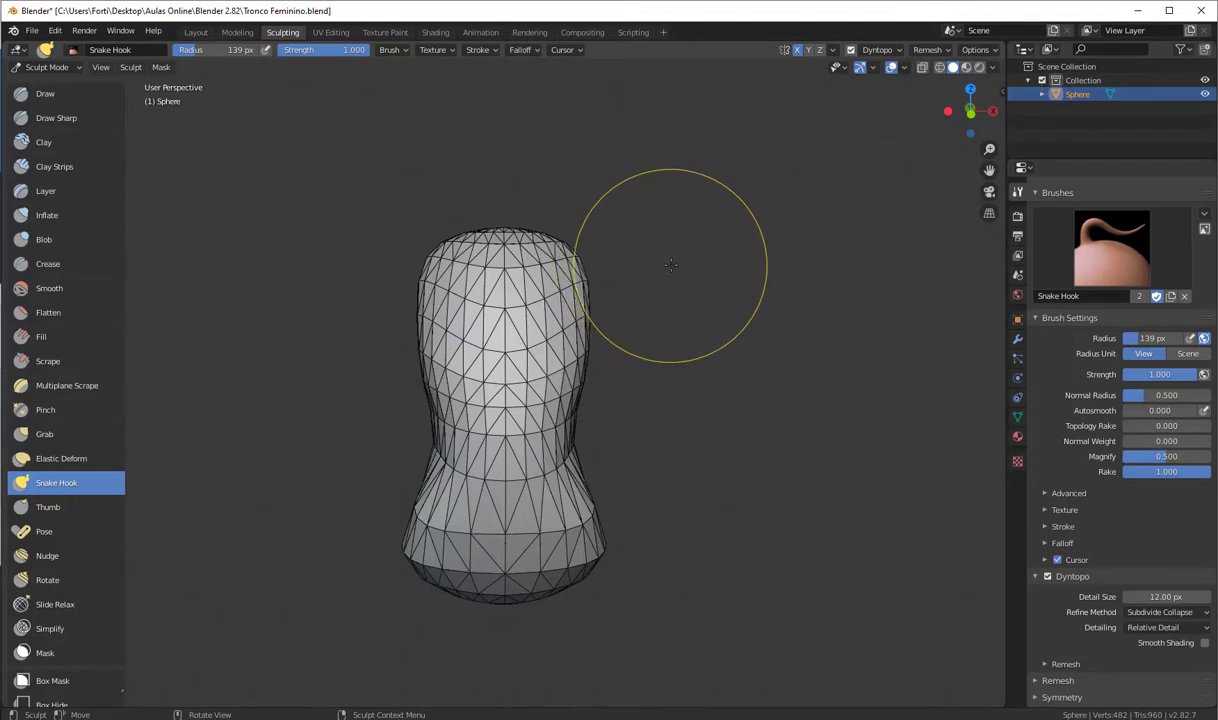
- Resize the Snake Hook brush smaller and larger, settling on a radius of 64 px
key(f)
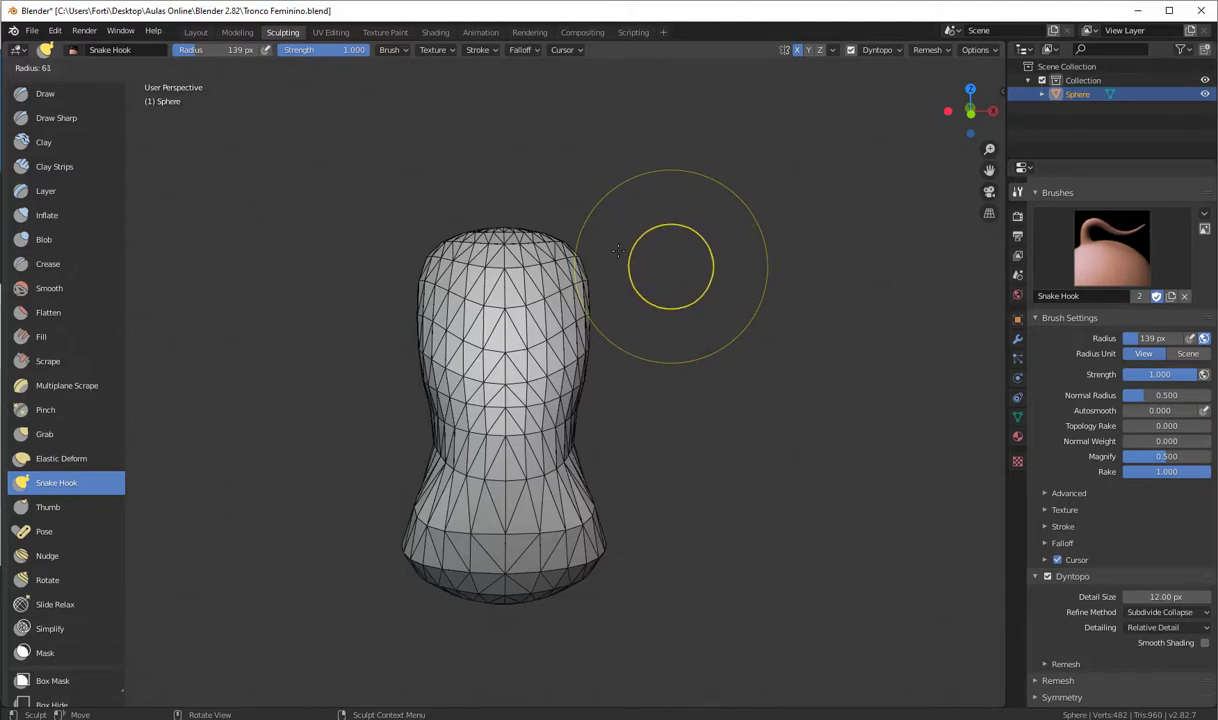
click(617, 251)
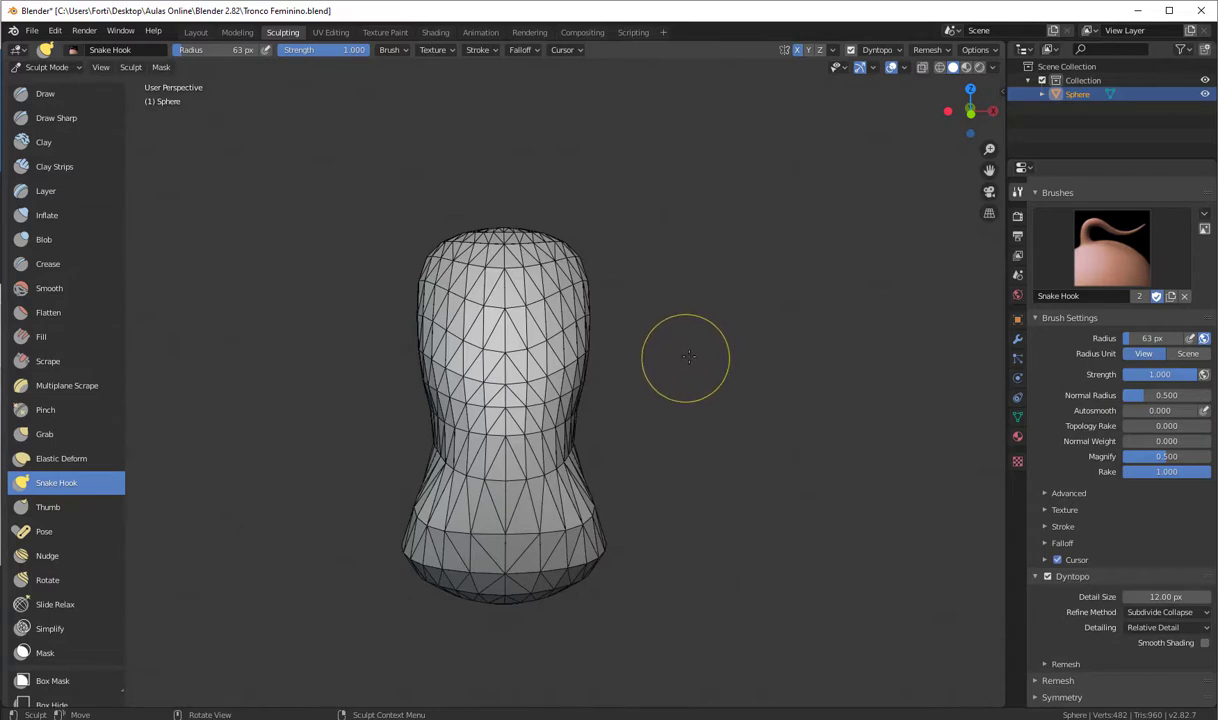
key(f)
click(678, 308)
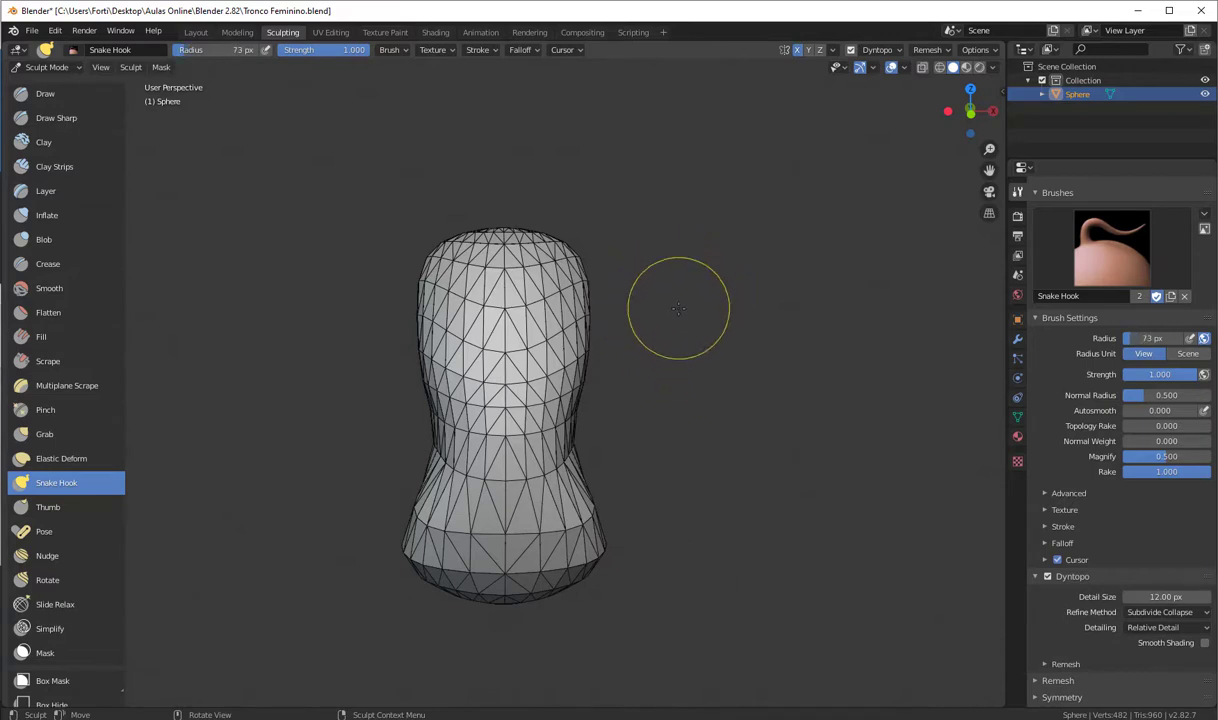
key(bracketleft)
key(bracketleft)
key(bracketleft)
key(bracketright)
key(bracketright)
key(bracketright)
key(bracketright)
key(bracketright)
key(bracketright)
key(bracketright)
key(bracketright)
key(bracketright)
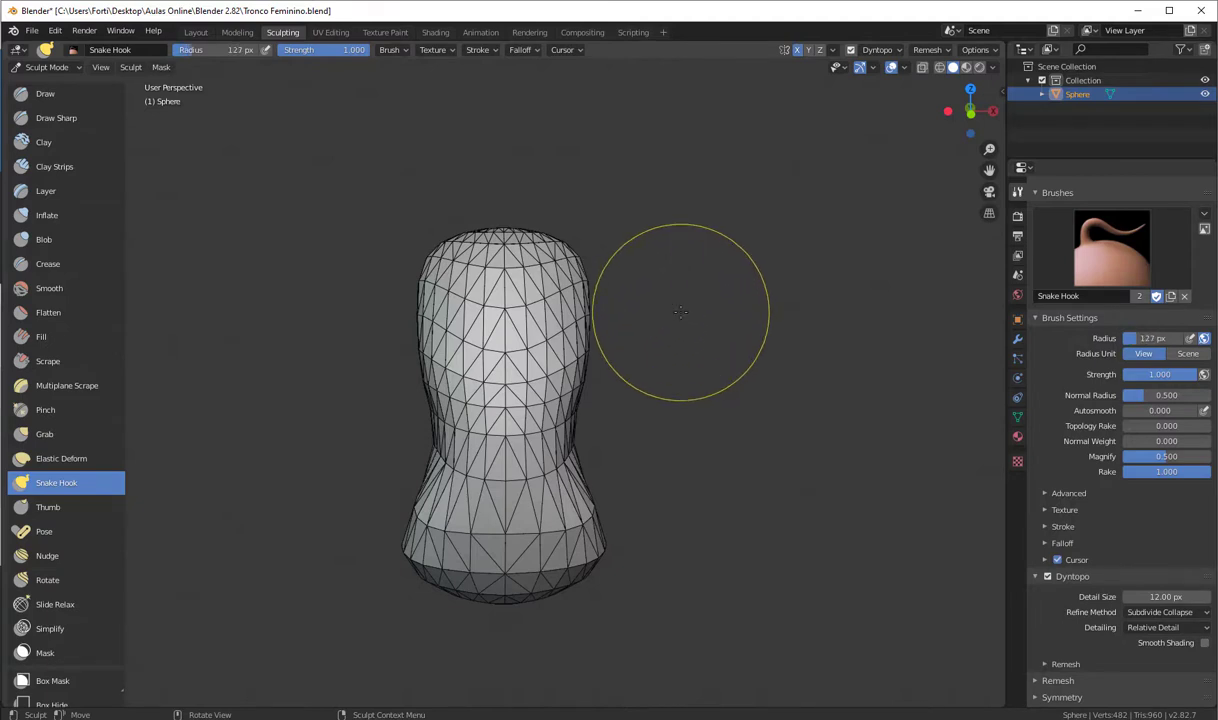
key(bracketleft)
key(bracketleft)
key(bracketleft)
key(bracketleft)
key(bracketleft)
key(bracketleft)
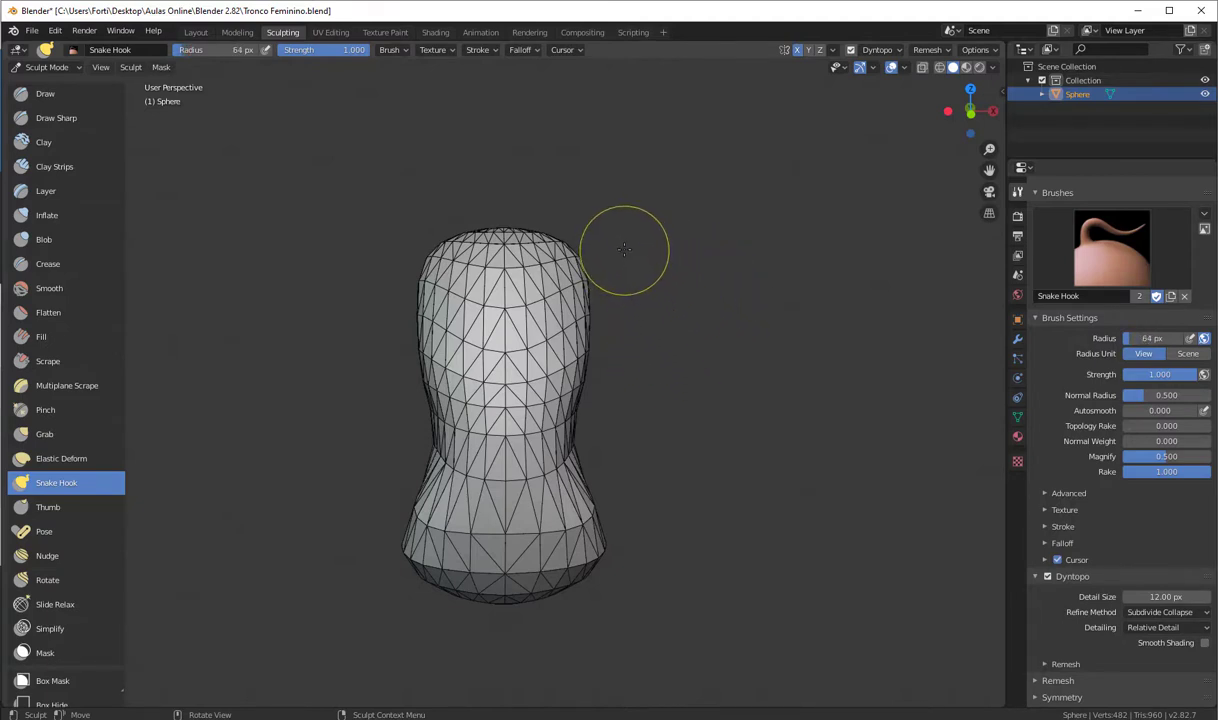
right_click(617, 256)
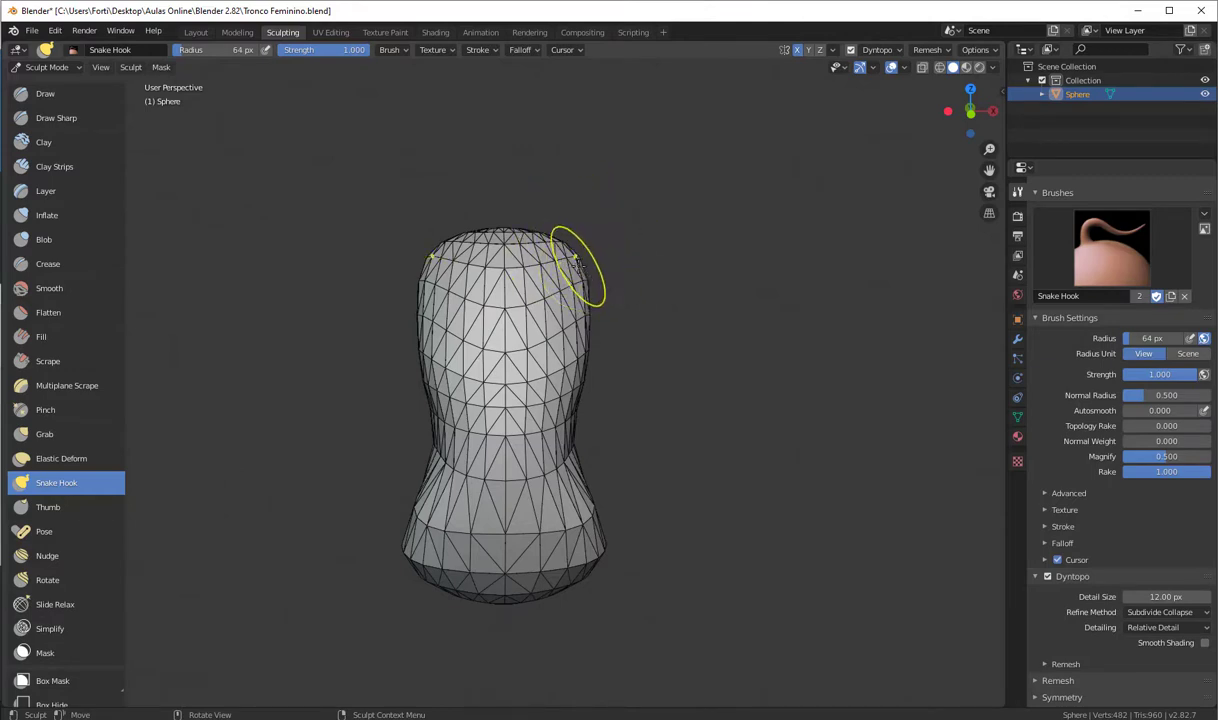
- Try pulling both shoulders outward with Snake Hook, using a Dyntopo detail size of 7 px for the longer pull
mouse_move(578, 266)
mouse_down()
mouse_move(592, 252)
mouse_move(572, 261)
mouse_up()
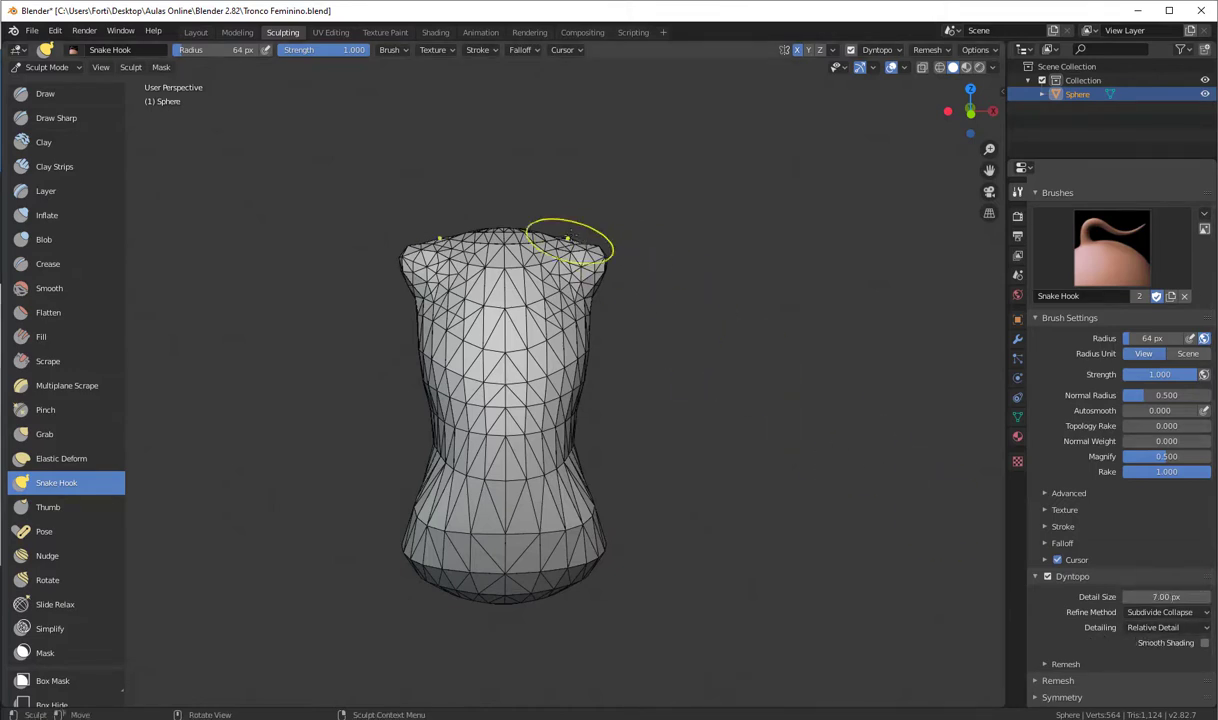
drag(572, 240, 655, 250)
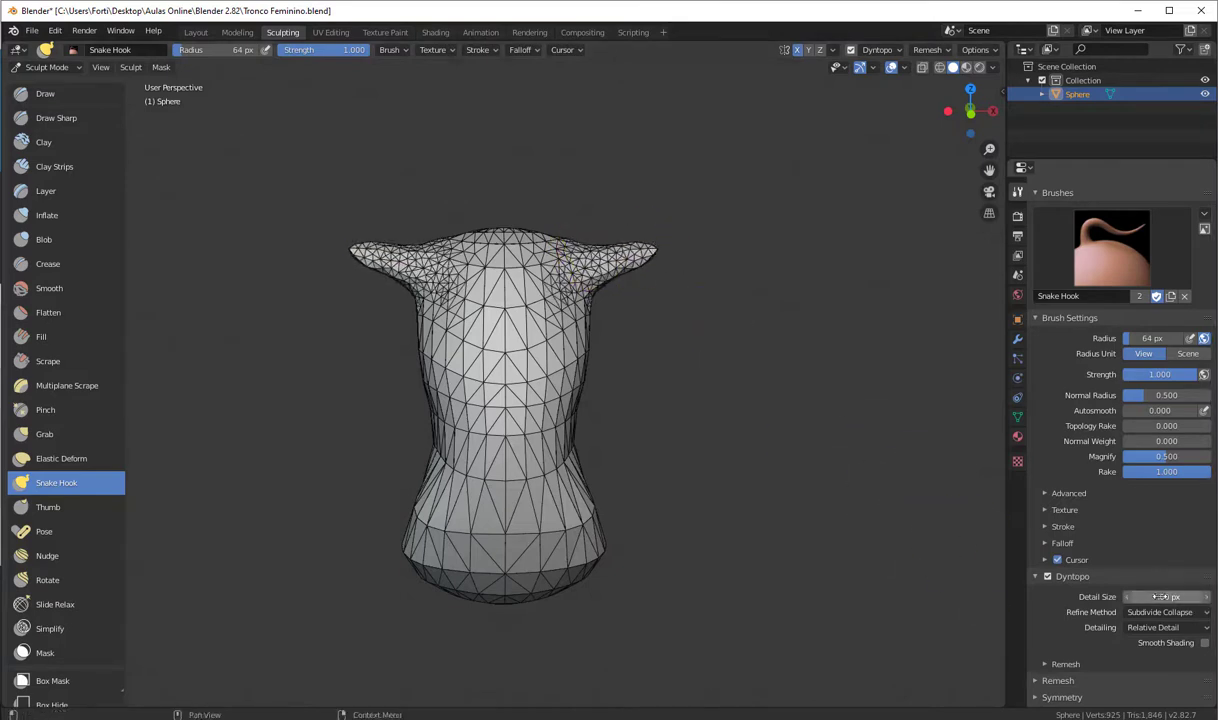
- Set the Dyntopo detail size to 17.60 px and redo the shoulder pulls as short, coarse points
drag(1166, 596, 1170, 596)
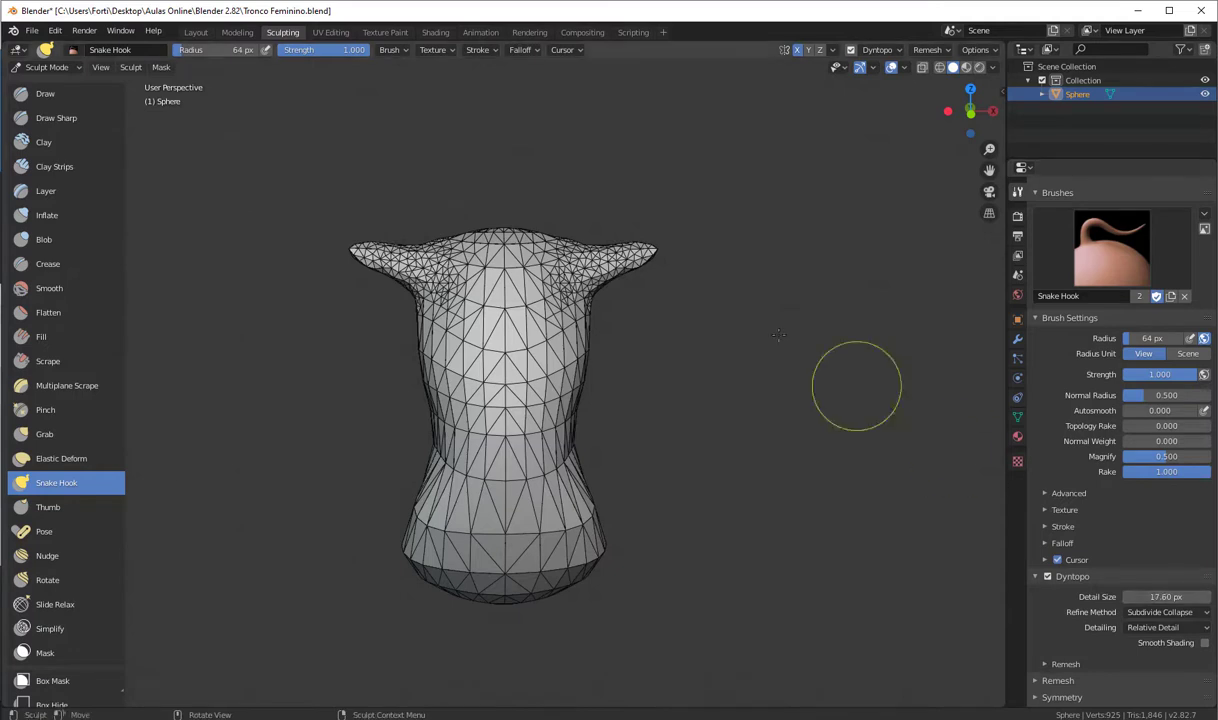
drag(658, 253, 617, 258)
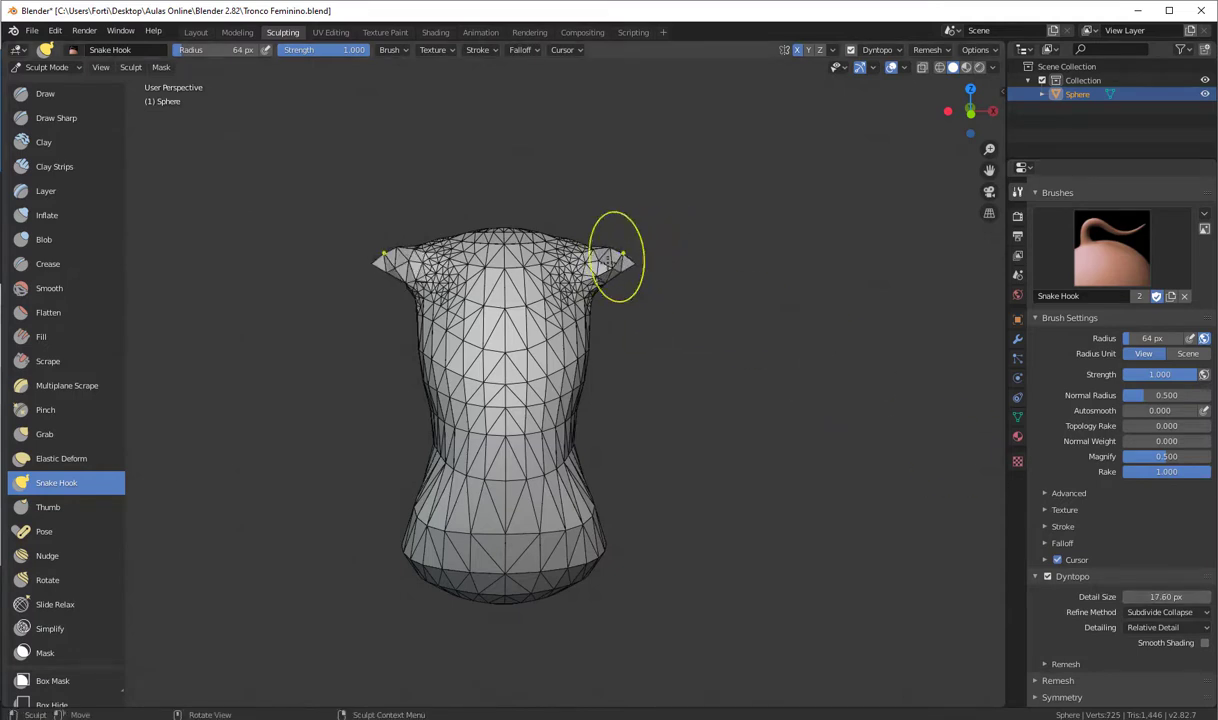
key(ctrl+z)
key(ctrl+z)
key(ctrl+z)
- Set the Dyntopo detail size to 12 px and brush the torso's middle from a close view and again from a distant view
drag(1179, 591, 1182, 591)
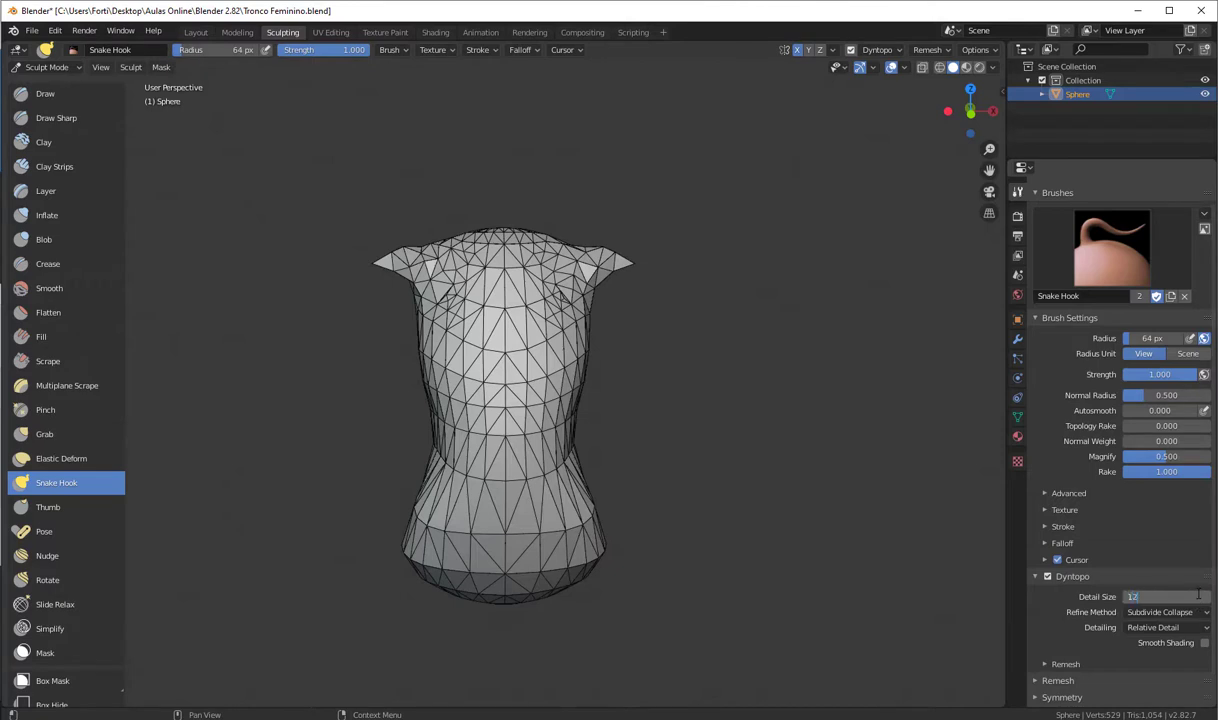
key(Return)
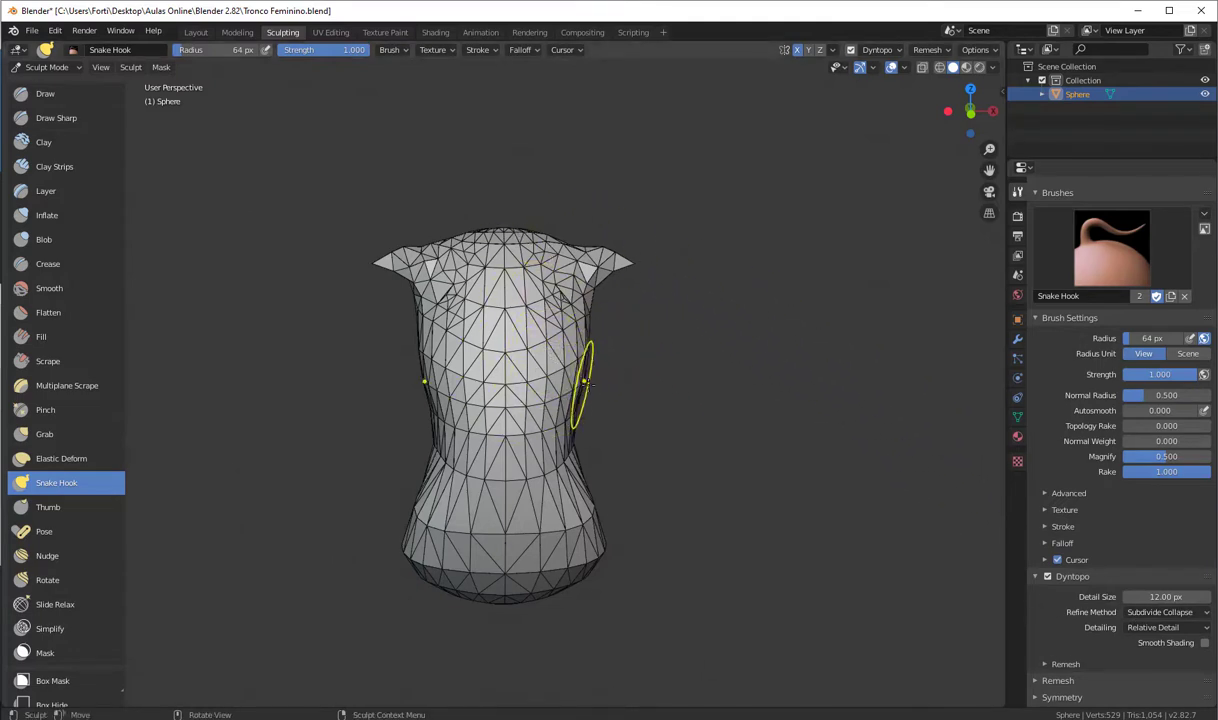
mouse_move(647, 362)
ctrl+middle_down()
mouse_move(623, 256)
mouse_move(623, 275)
ctrl+middle_up()
drag(615, 432, 604, 368)
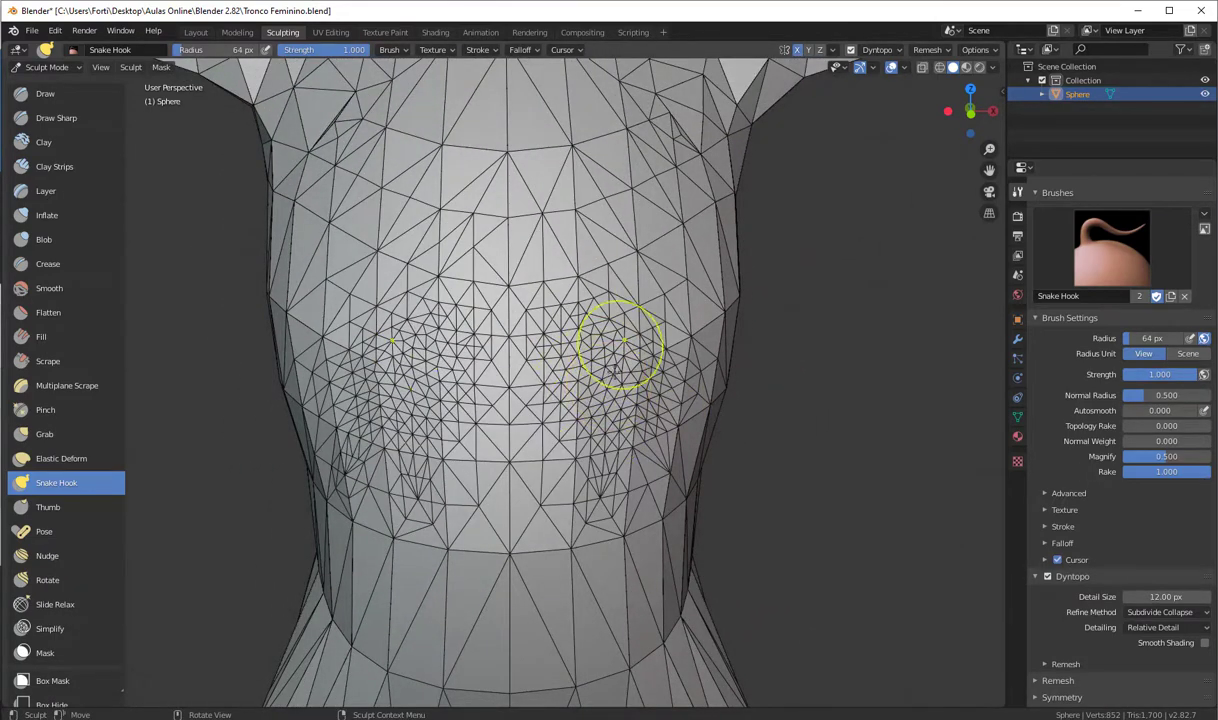
ctrl+middle_drag(600, 370, 734, 652)
drag(536, 380, 539, 389)
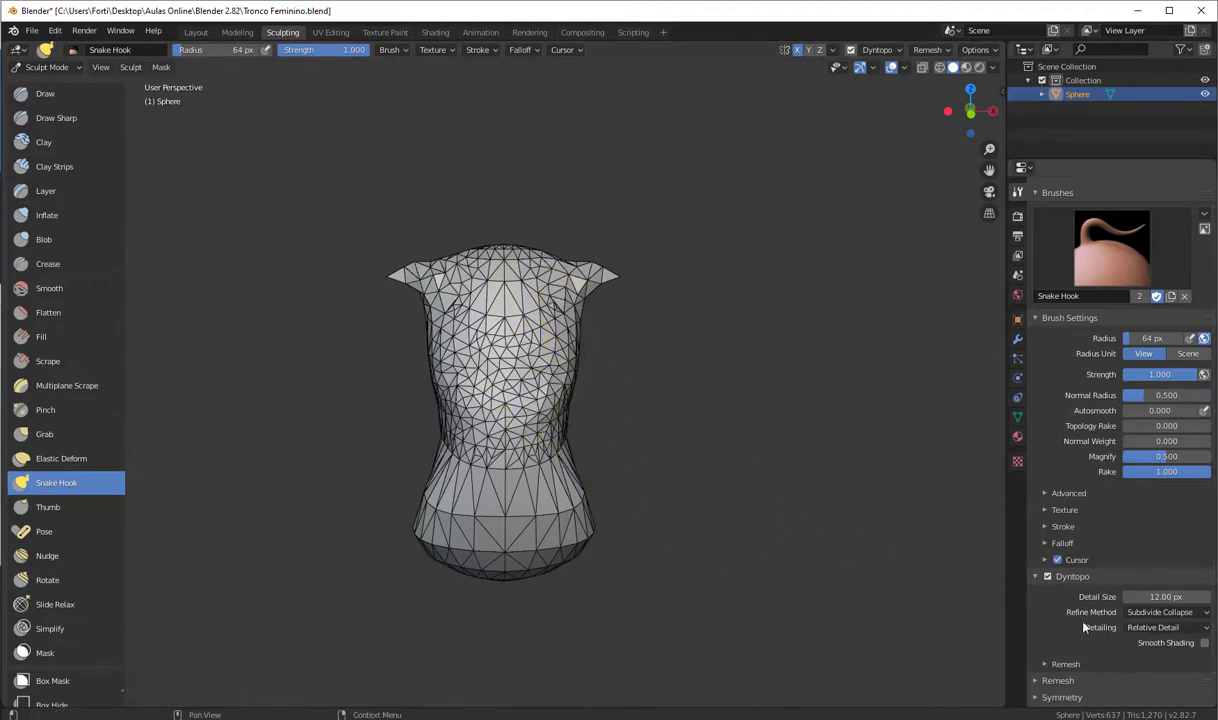
- Switch Dyntopo detailing to Constant Detail and brush over the torso front at resolution 1.00
click(1193, 627)
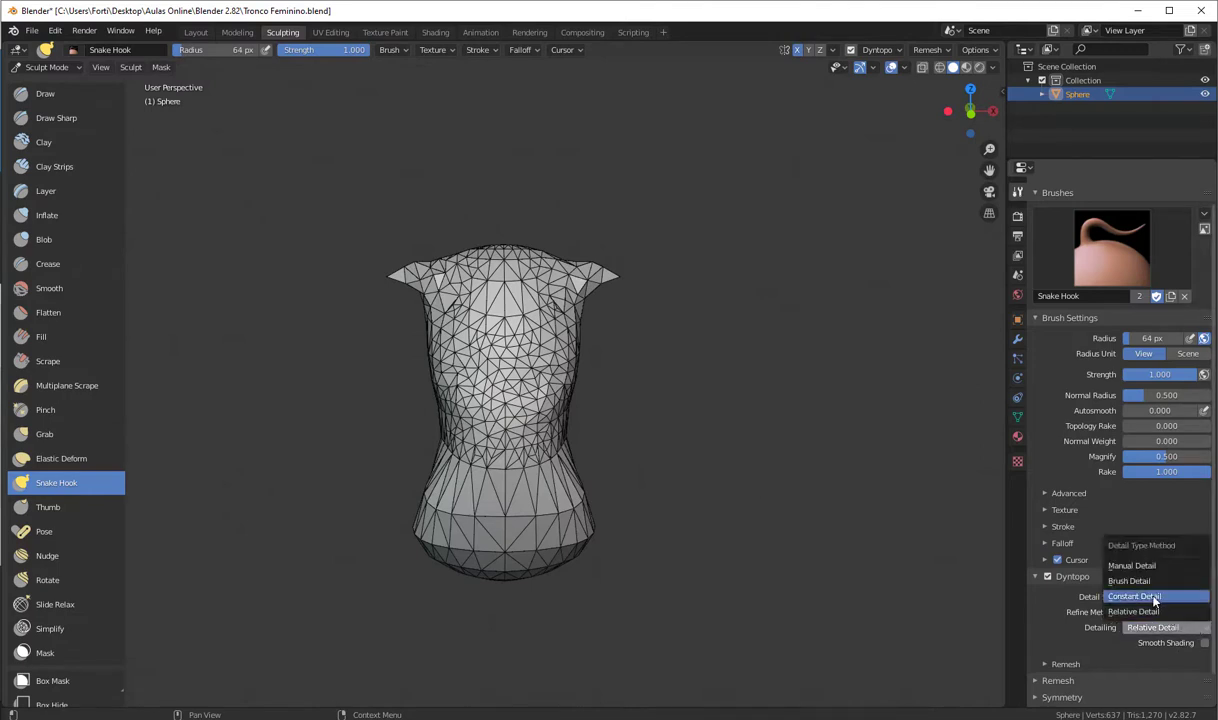
click(1150, 597)
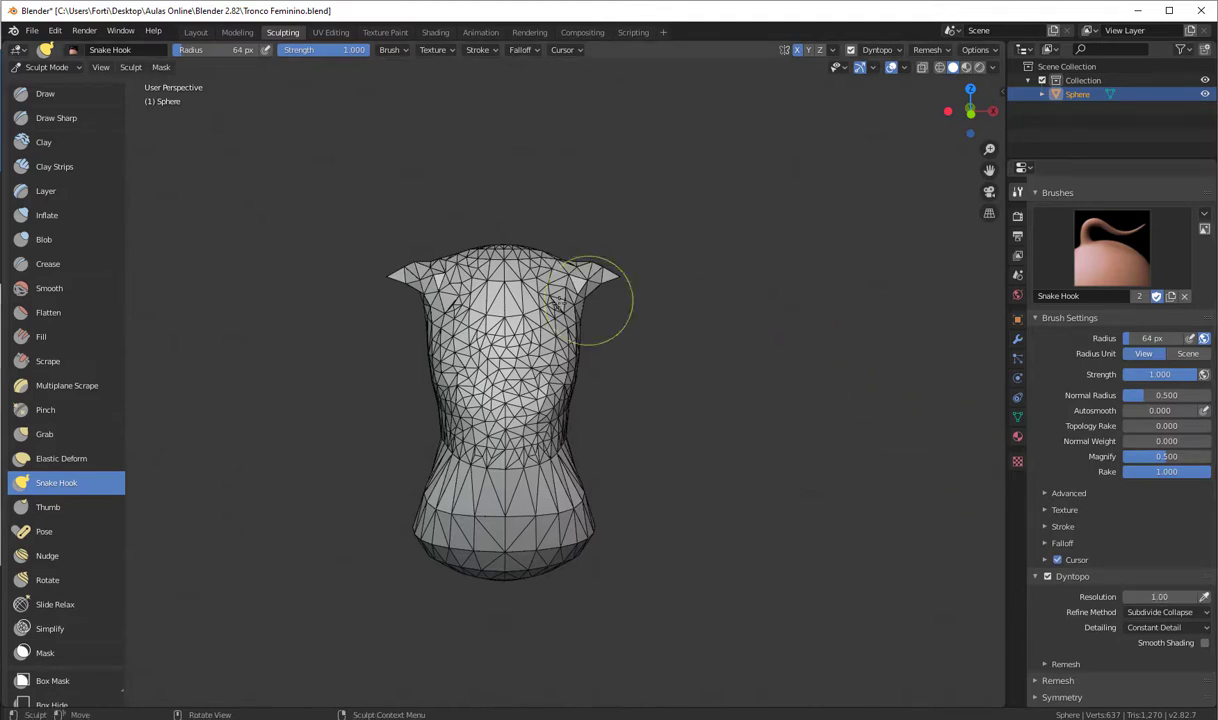
mouse_move(501, 323)
mouse_down()
mouse_move(527, 342)
mouse_move(525, 386)
mouse_up()
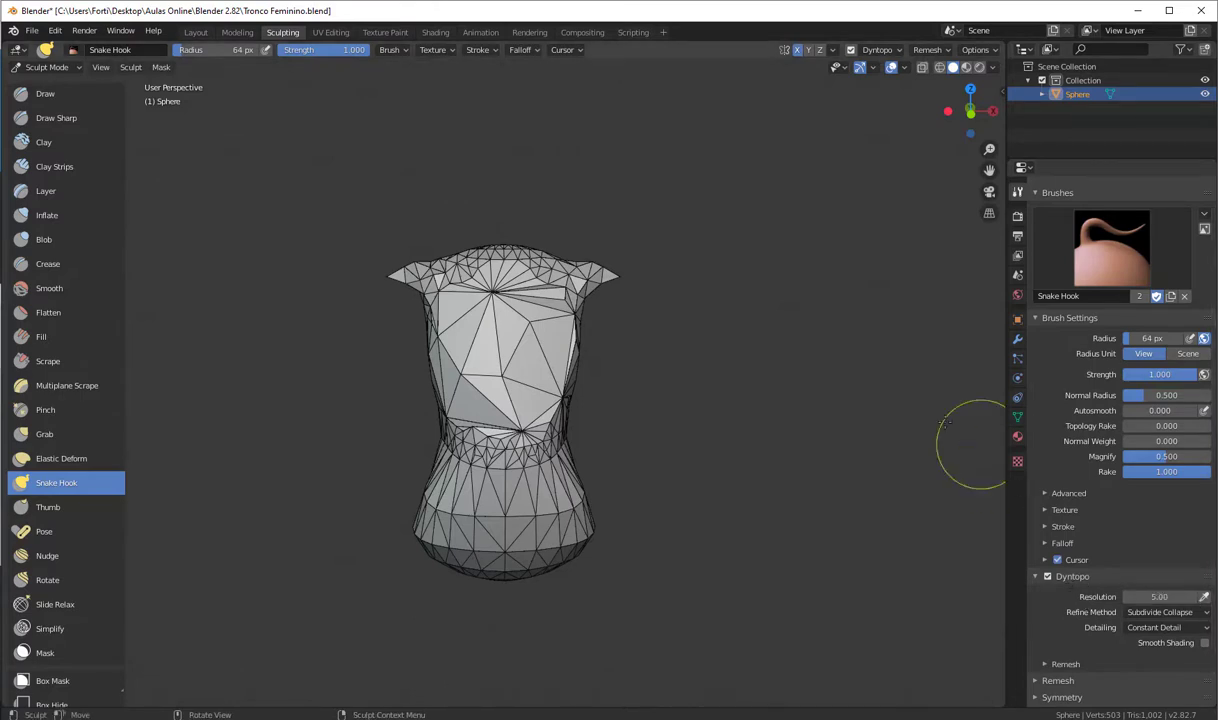
- Set the Constant Detail resolution to 5.00 and brush the torso front from both distant and close views
mouse_move(531, 338)
mouse_down()
mouse_move(482, 345)
mouse_move(517, 435)
mouse_move(490, 468)
mouse_up()
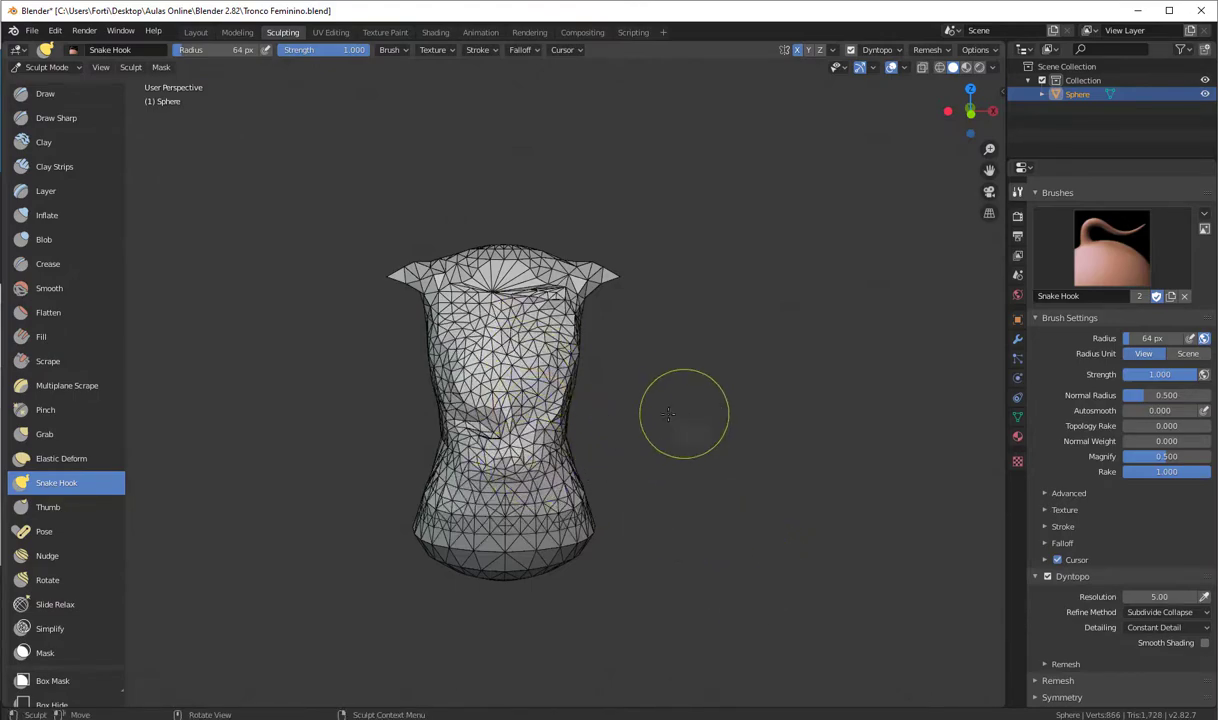
scroll(617, 403, up, 6)
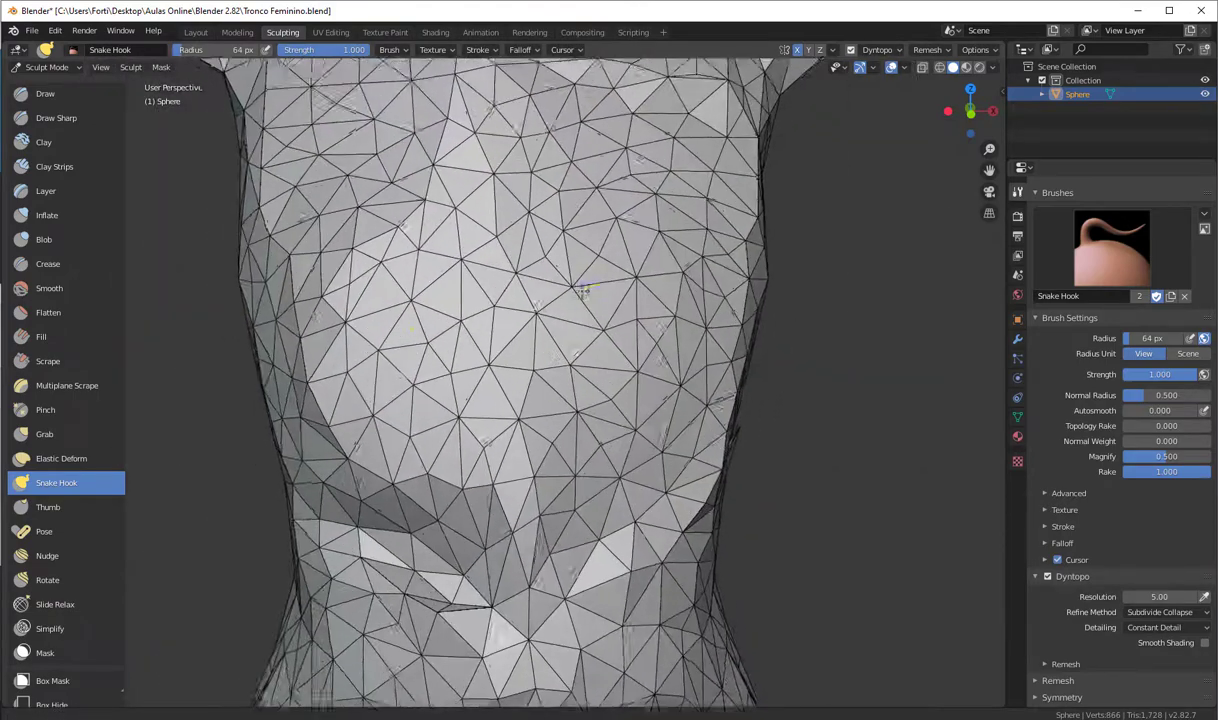
drag(622, 394, 608, 383)
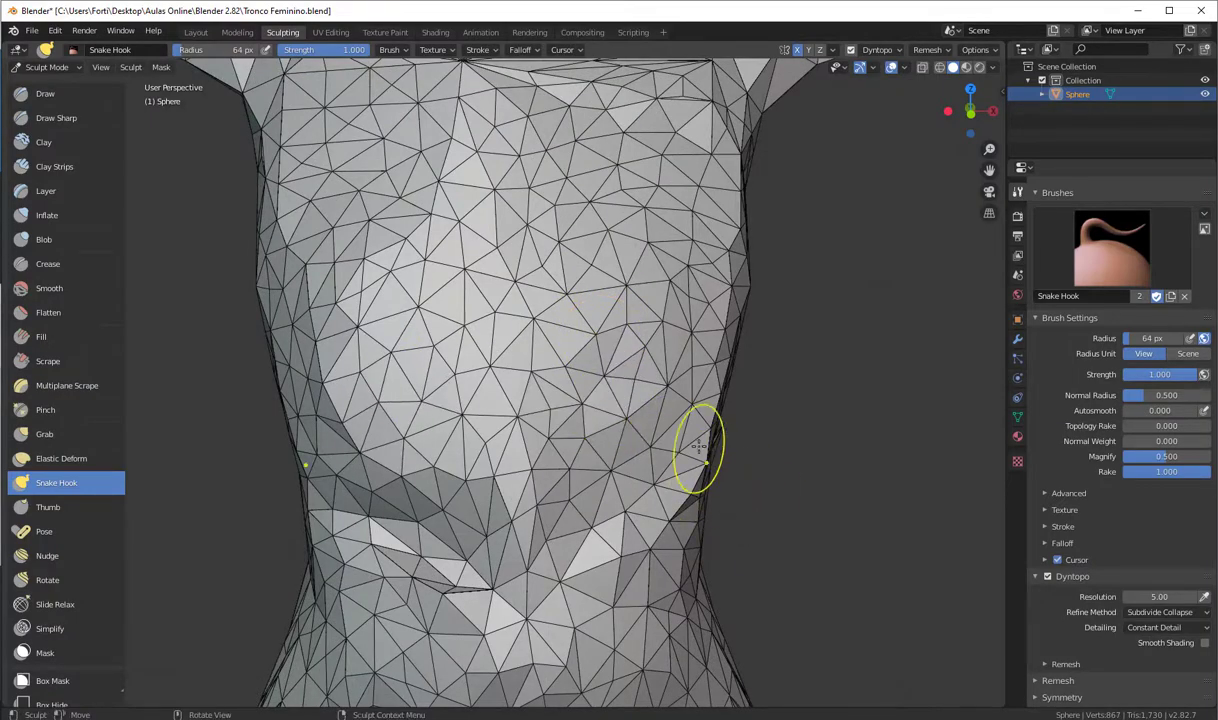
mouse_move(696, 462)
ctrl+middle_down()
mouse_move(690, 405)
mouse_move(667, 577)
ctrl+middle_up()
drag(580, 289, 568, 289)
mouse_move(545, 339)
mouse_down()
mouse_move(535, 310)
mouse_move(525, 388)
mouse_up()
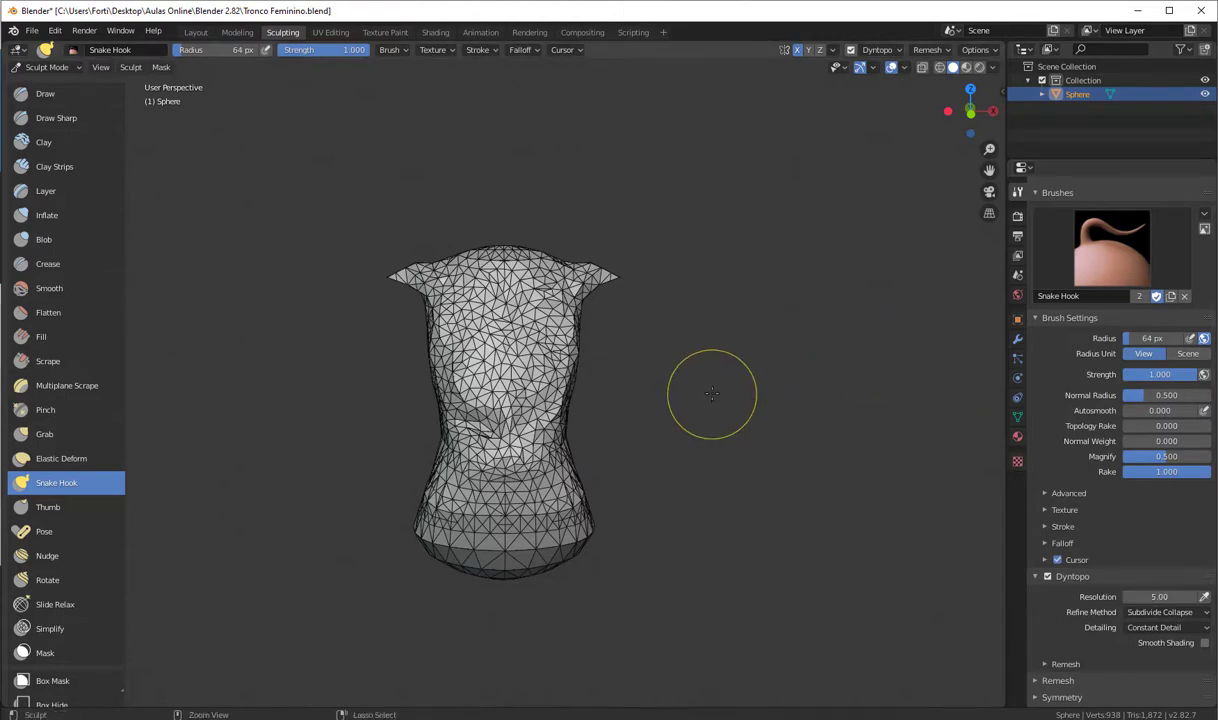
- Undo the recent trial strokes on the torso, back to the two densely refined patches at its middle
key(ctrl+z)
key(ctrl+z)
key(ctrl+z)
key(ctrl+z)
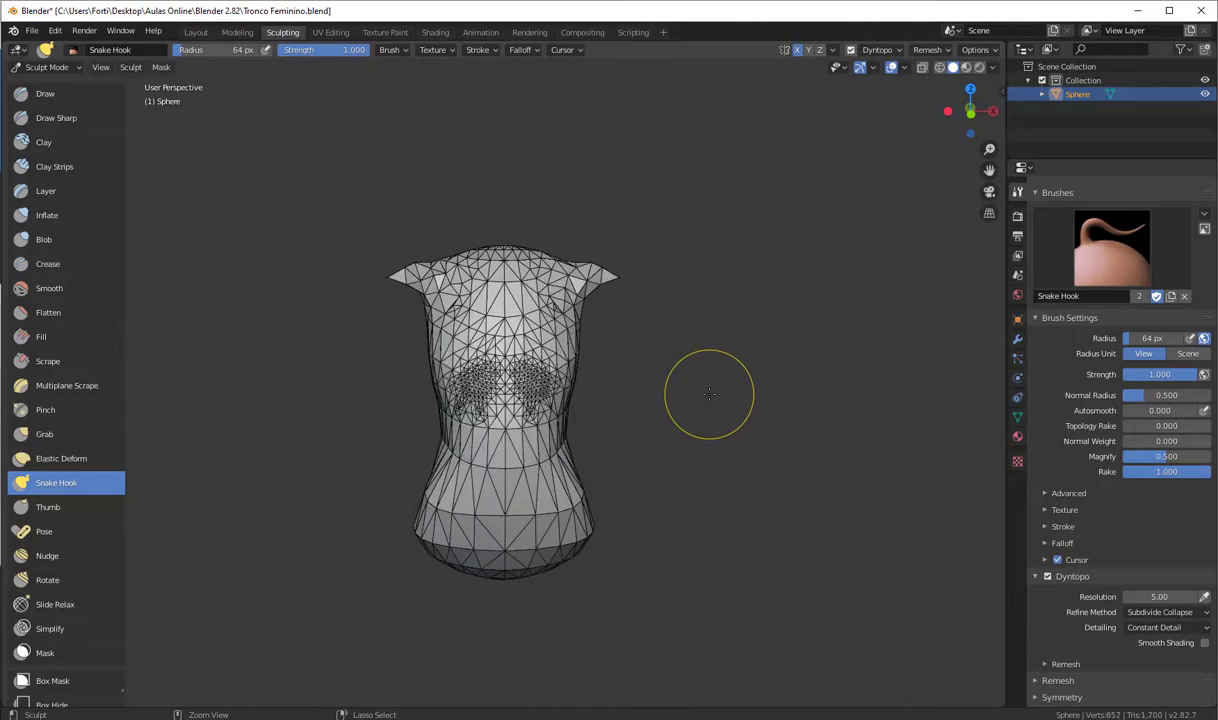
- Undo the remaining trial strokes, including the pulled-out shoulders, back to the torso's unrefined mesh
key(ctrl+z)
key(ctrl+z)
key(ctrl+z)
key(ctrl+z)
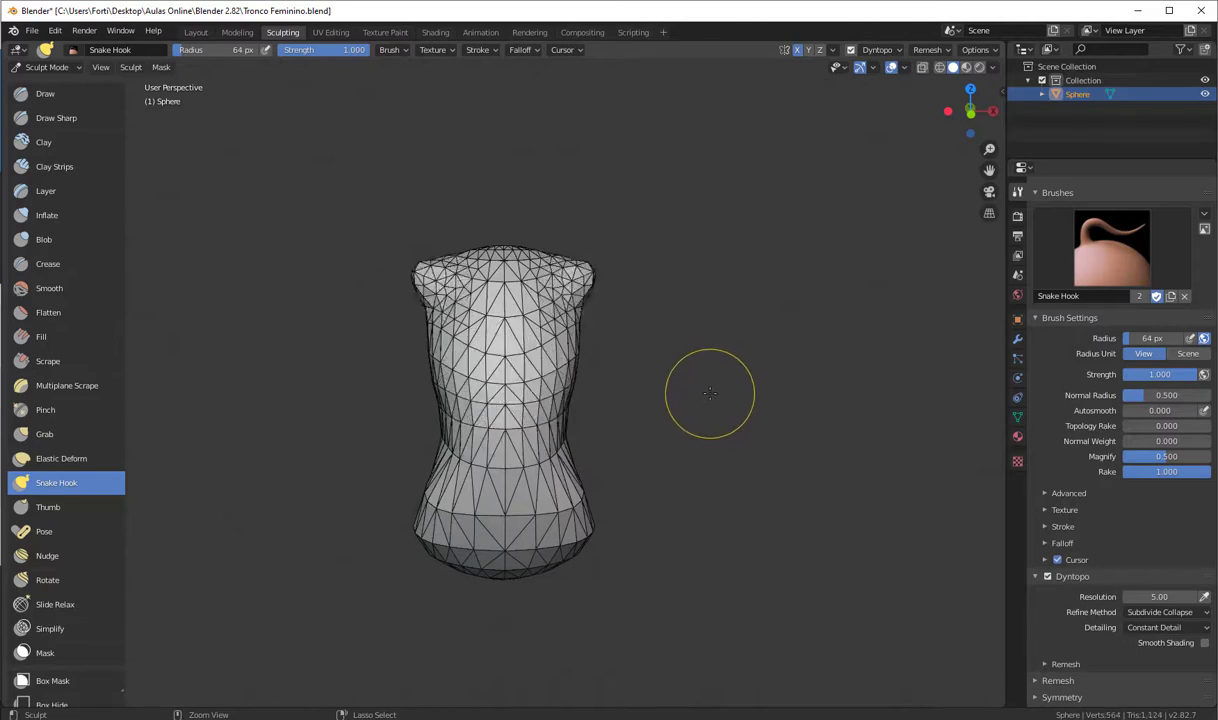
key(ctrl+z)
key(ctrl+z)
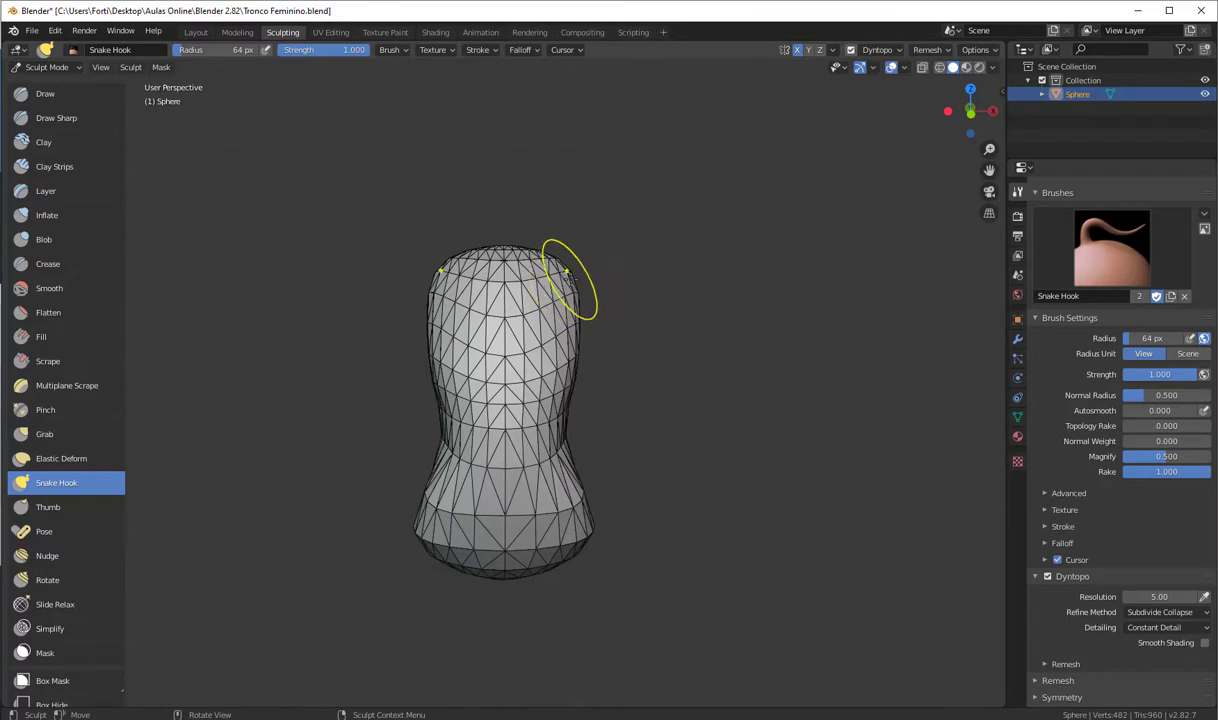
drag(568, 281, 586, 273)
key(ctrl+z)
key(ctrl+z)
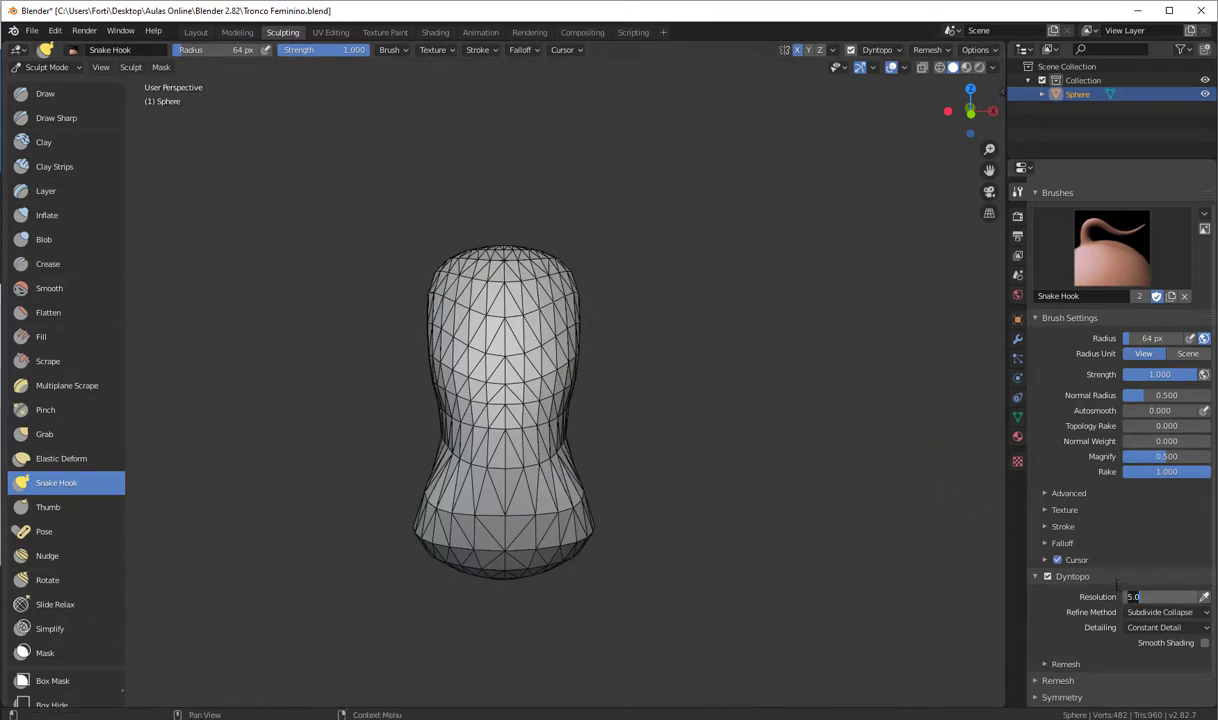
- Set the Constant Detail resolution to 4.00 and pull the shoulders outward with Snake Hook
text(4)
key(Return)
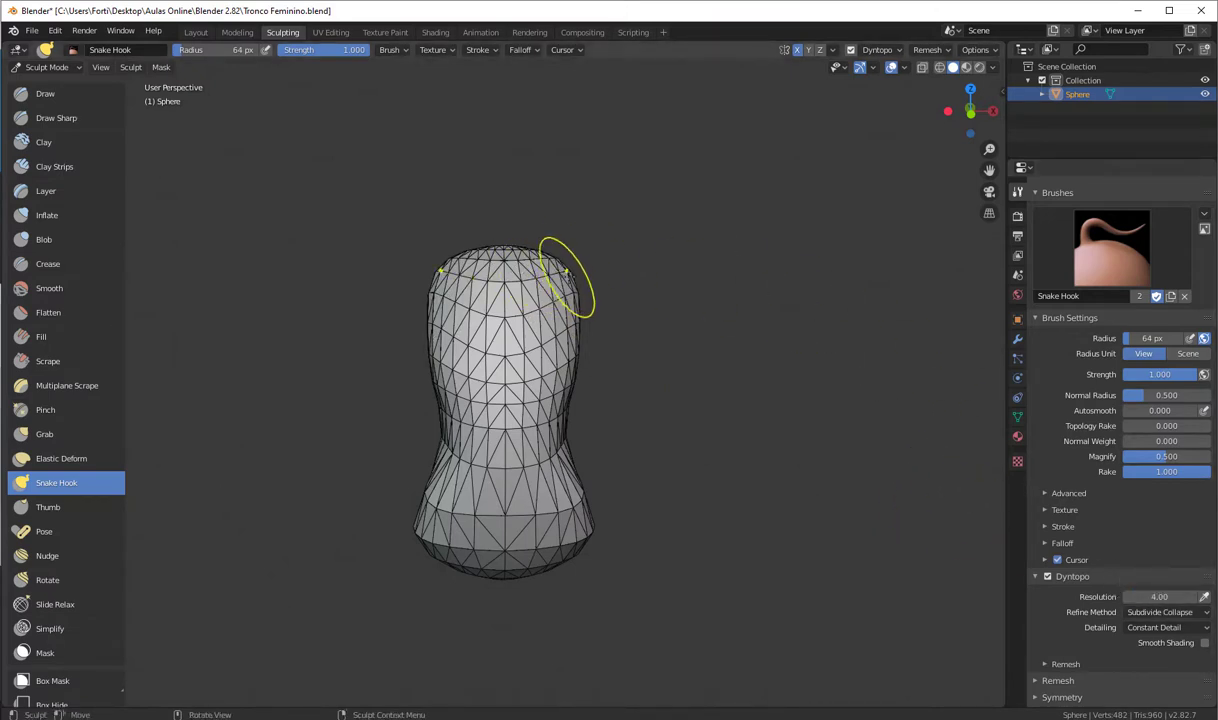
drag(567, 272, 585, 270)
mouse_move(668, 332)
middle_down()
mouse_move(527, 325)
mouse_move(517, 312)
middle_up()
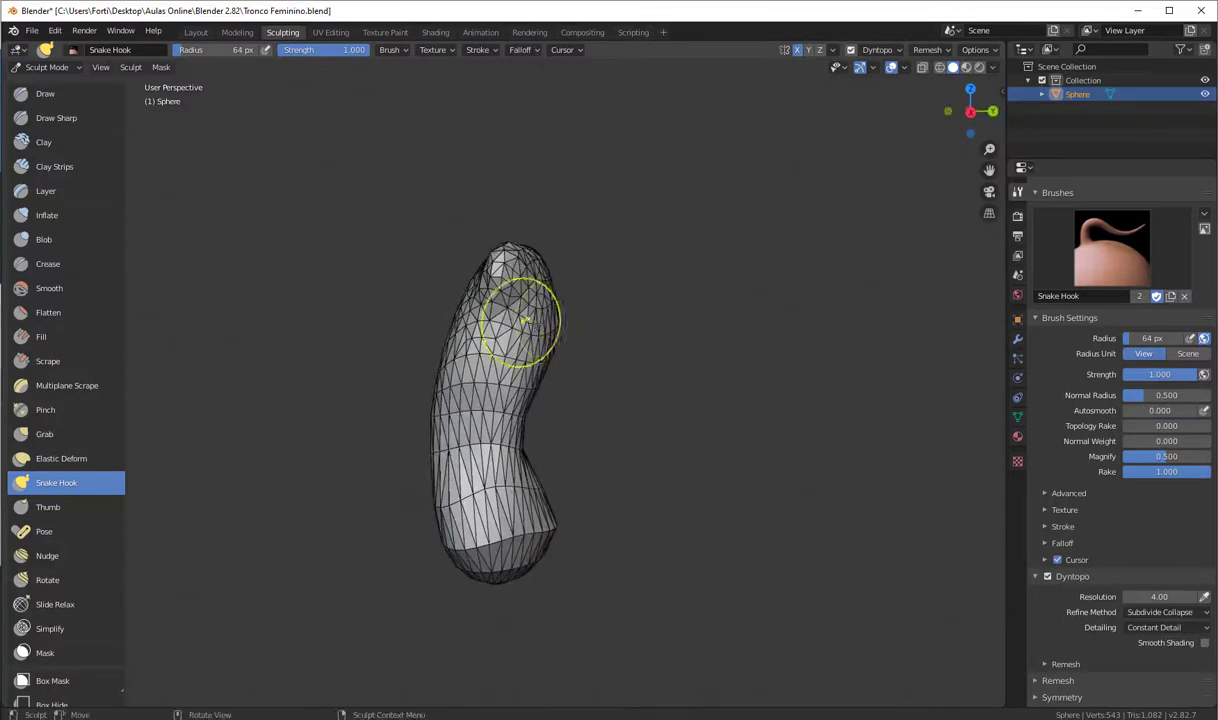
- Shift the shoulder ends slightly downward with Snake Hook from the left orthographic view
click(970, 112)
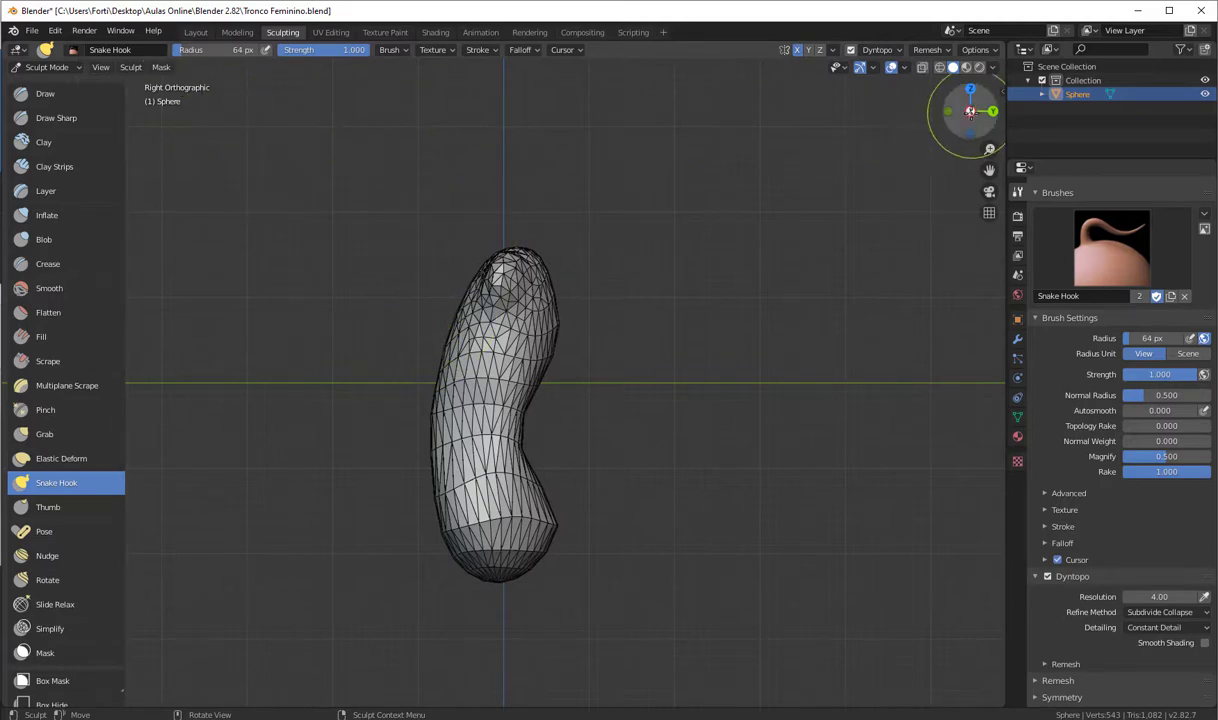
click(970, 111)
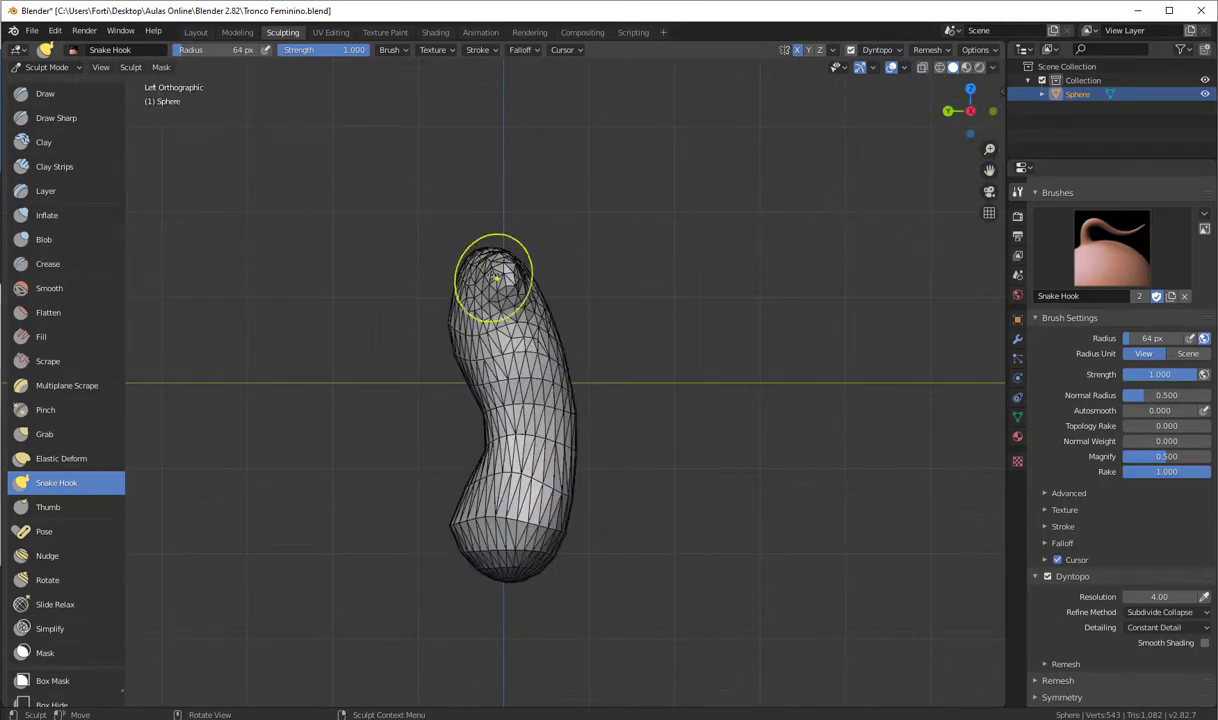
mouse_move(491, 281)
mouse_down()
mouse_move(491, 295)
mouse_move(481, 265)
mouse_move(491, 303)
mouse_up()
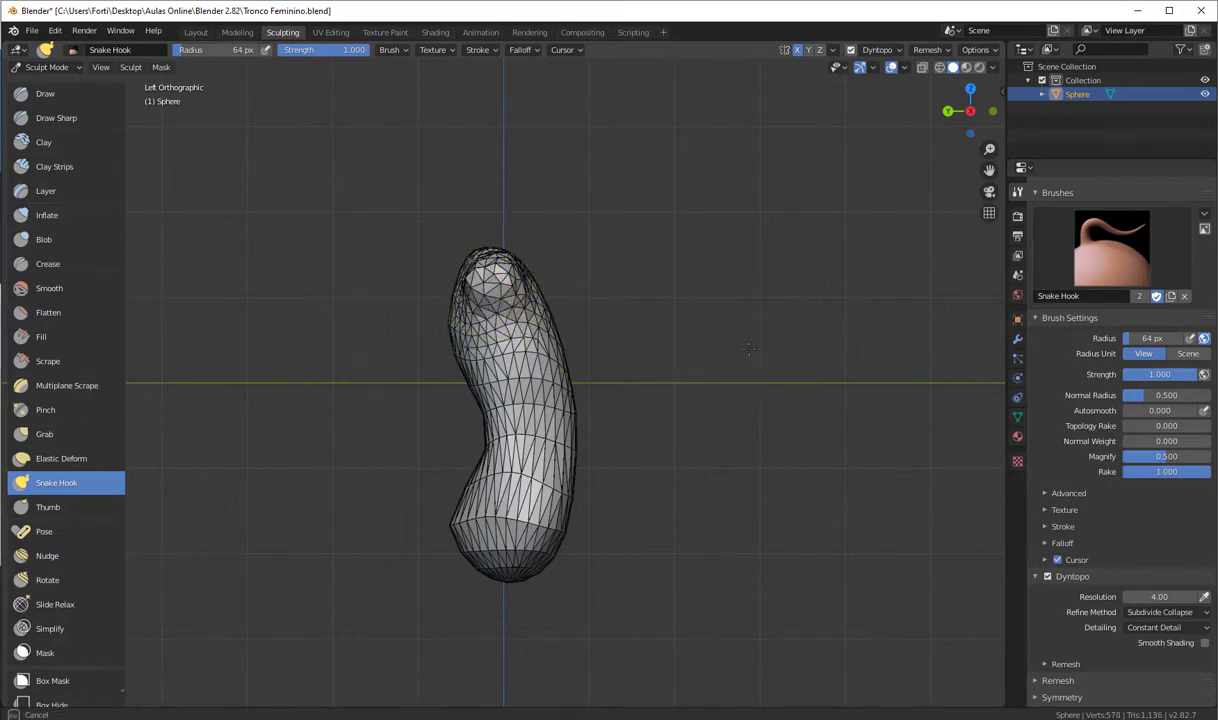
mouse_move(737, 353)
middle_down()
mouse_move(660, 300)
mouse_move(651, 374)
middle_up()
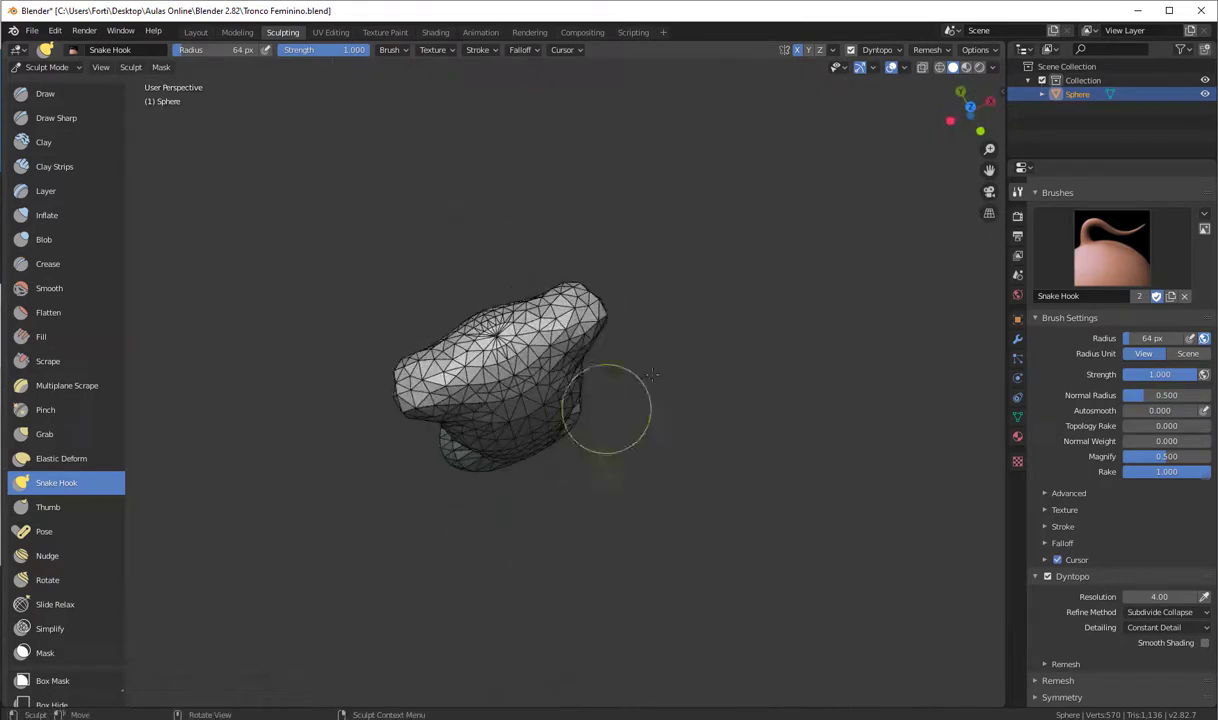
- Adjust the shoulder ends outward and toward the torso's front with Snake Hook from the top orthographic view
click(970, 106)
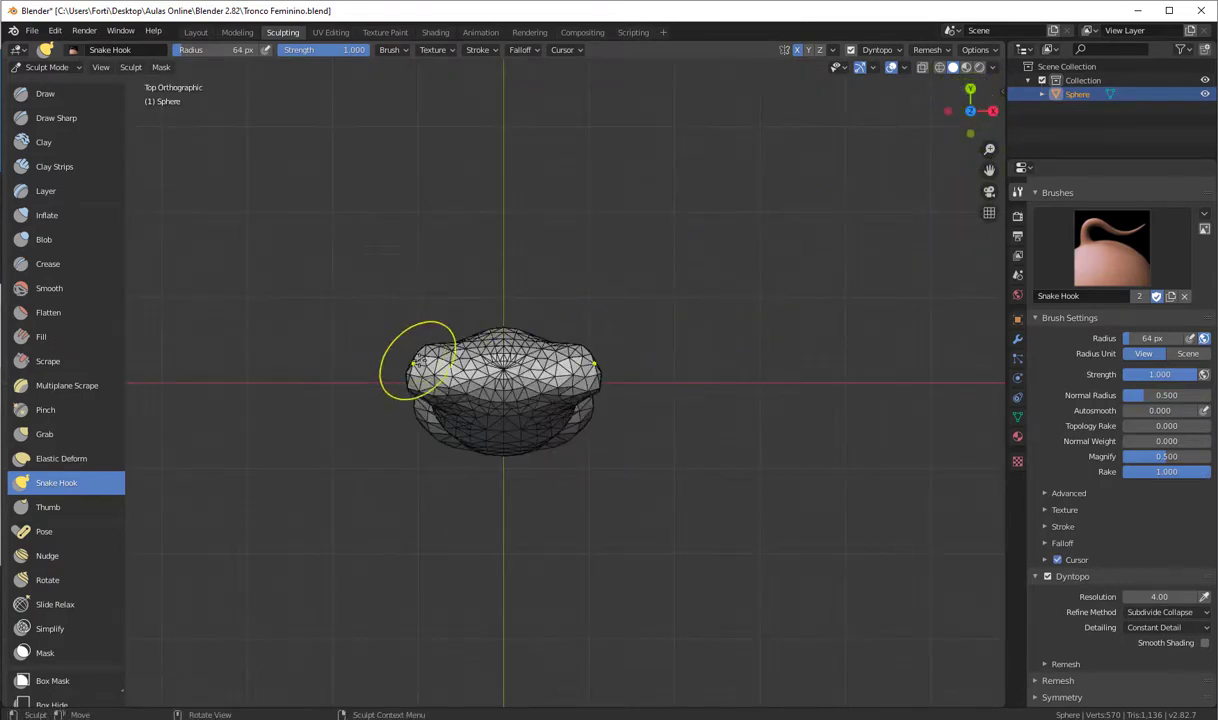
drag(418, 360, 407, 367)
drag(596, 366, 631, 401)
mouse_move(703, 396)
middle_down()
mouse_move(690, 330)
mouse_move(630, 245)
middle_up()
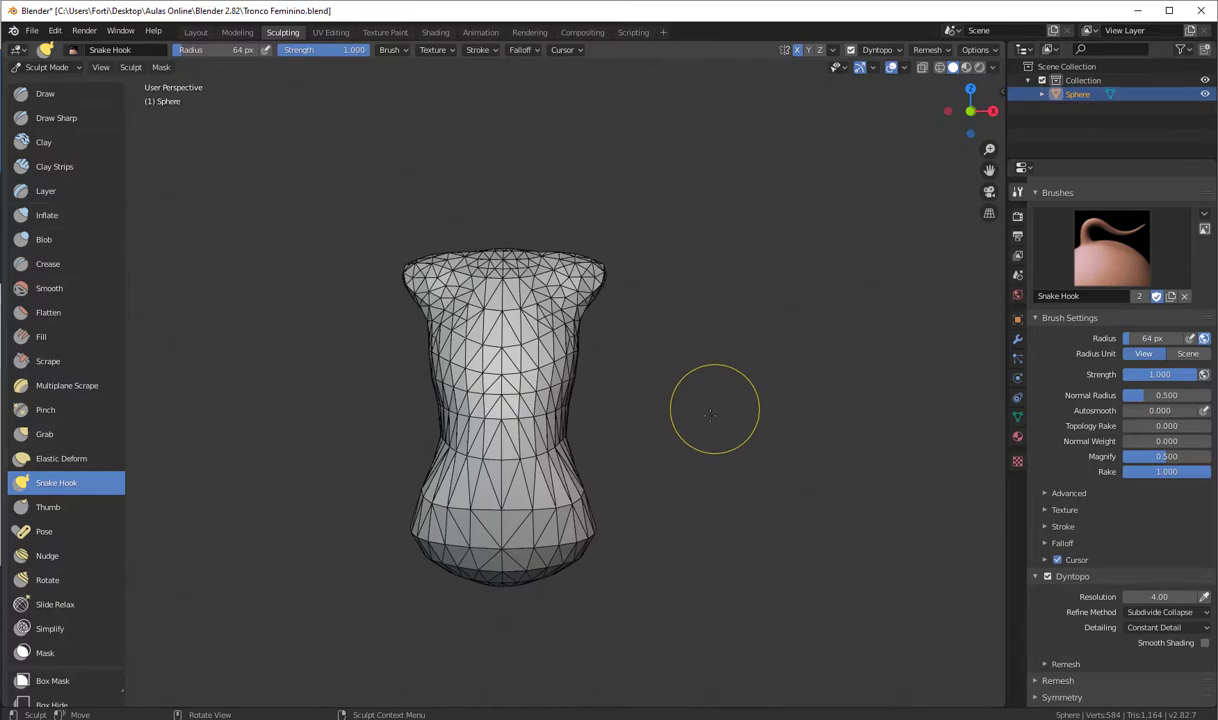
- Enlarge the Snake Hook radius to 131 px and pull the underside of the hips down into two leg stumps
middle_drag(712, 466, 682, 318)
scroll(709, 368, up, 5)
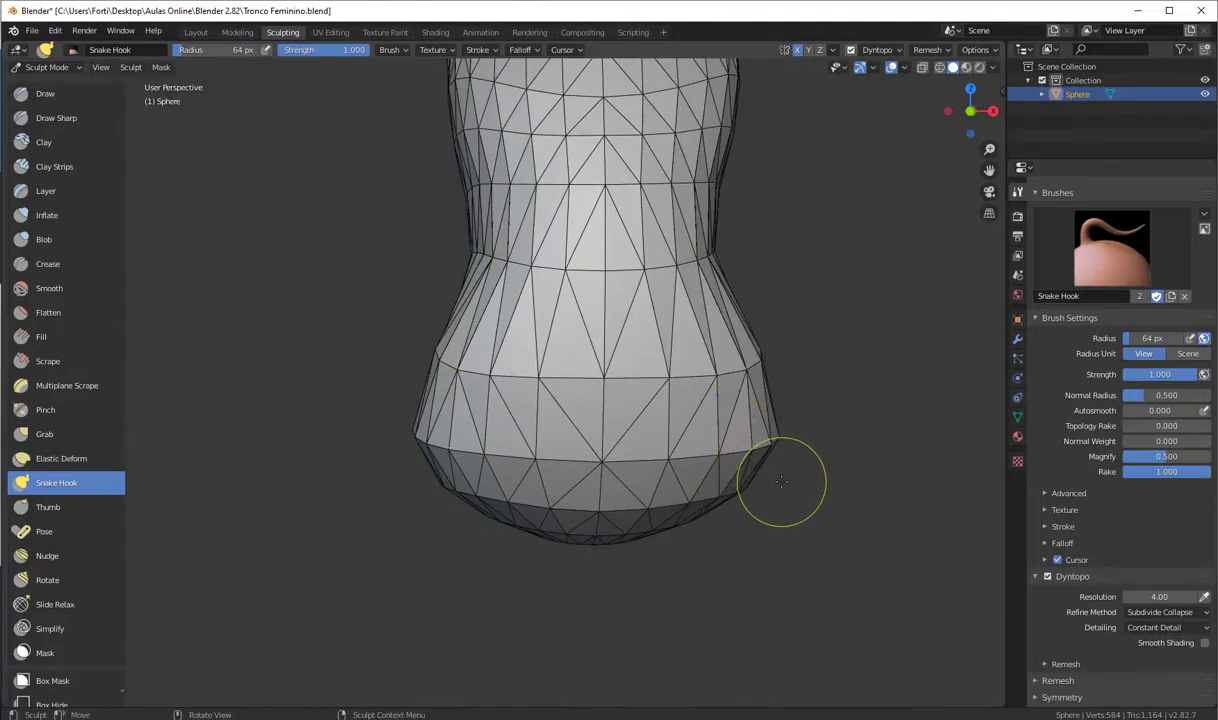
key(f)
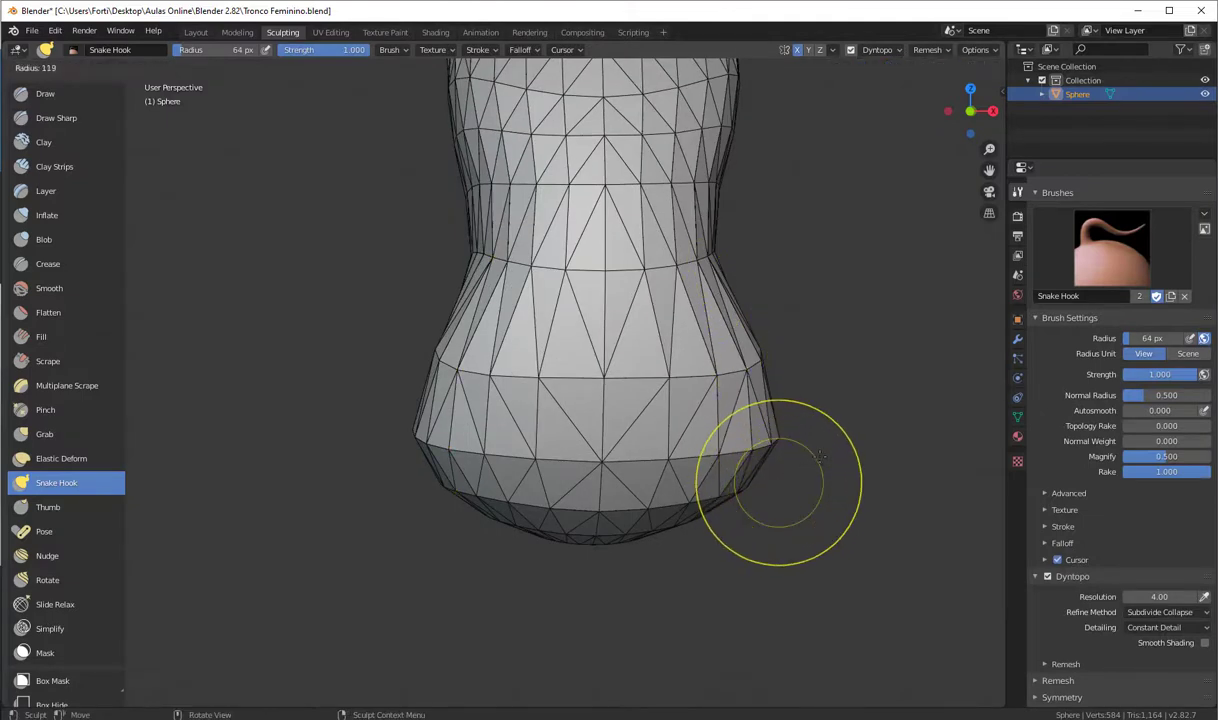
click(818, 462)
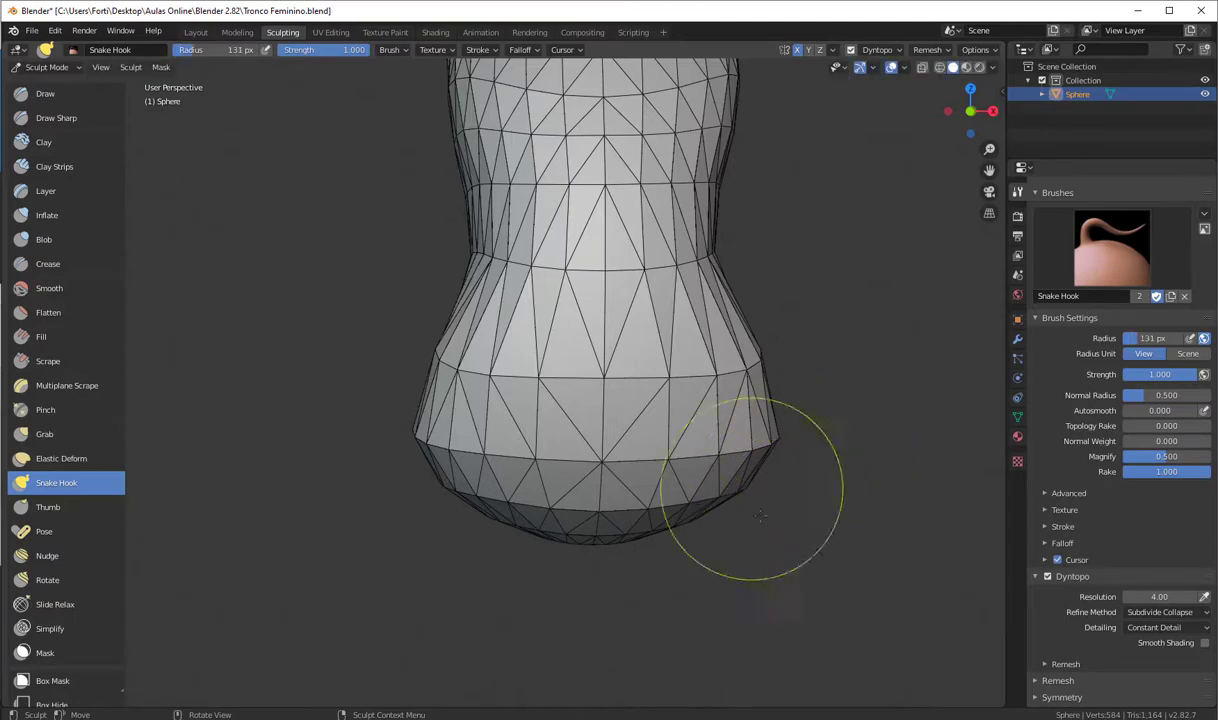
middle_drag(787, 455, 788, 516)
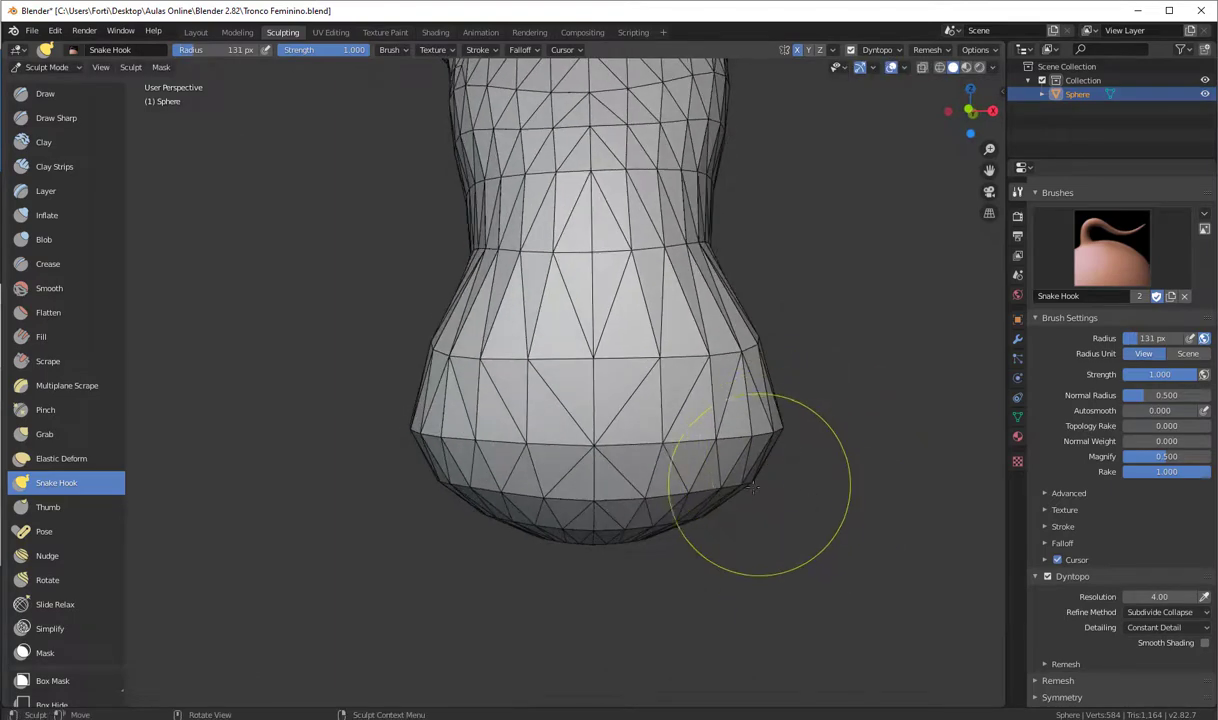
mouse_move(754, 505)
mouse_down()
mouse_move(665, 515)
mouse_move(701, 503)
mouse_move(712, 552)
mouse_up()
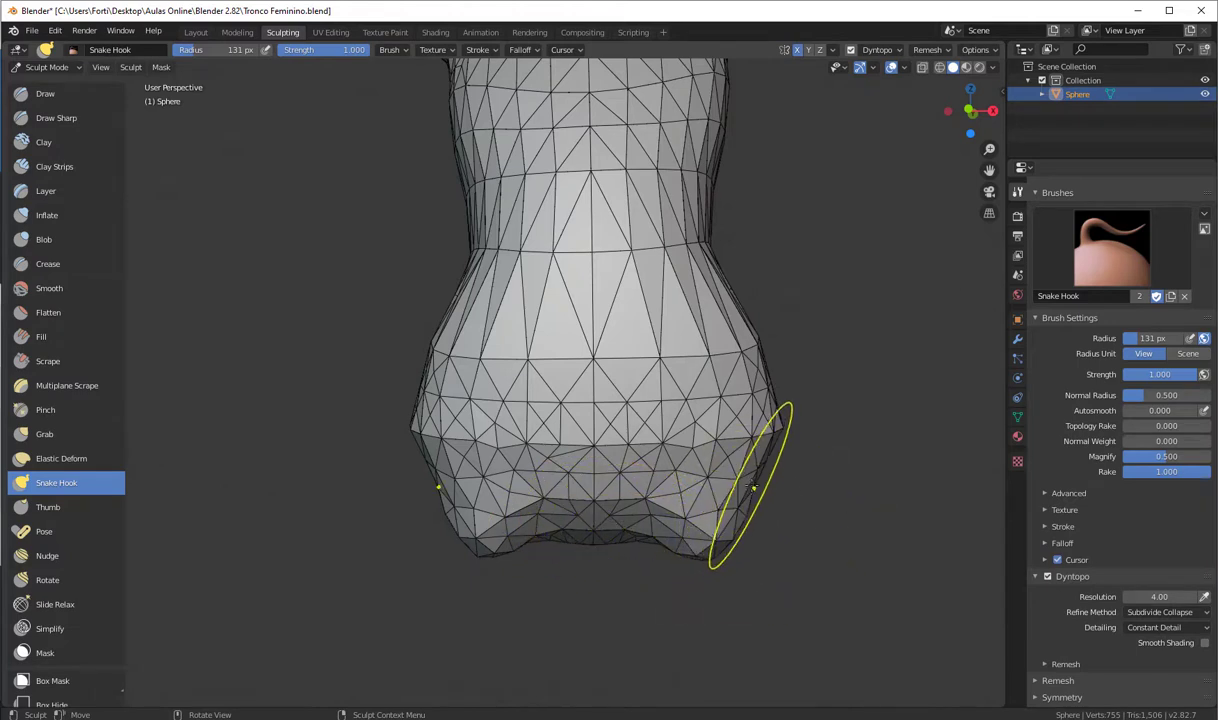
mouse_move(749, 487)
mouse_down()
mouse_move(768, 491)
mouse_move(762, 525)
mouse_move(785, 512)
mouse_move(726, 553)
mouse_move(676, 558)
mouse_move(701, 571)
mouse_up()
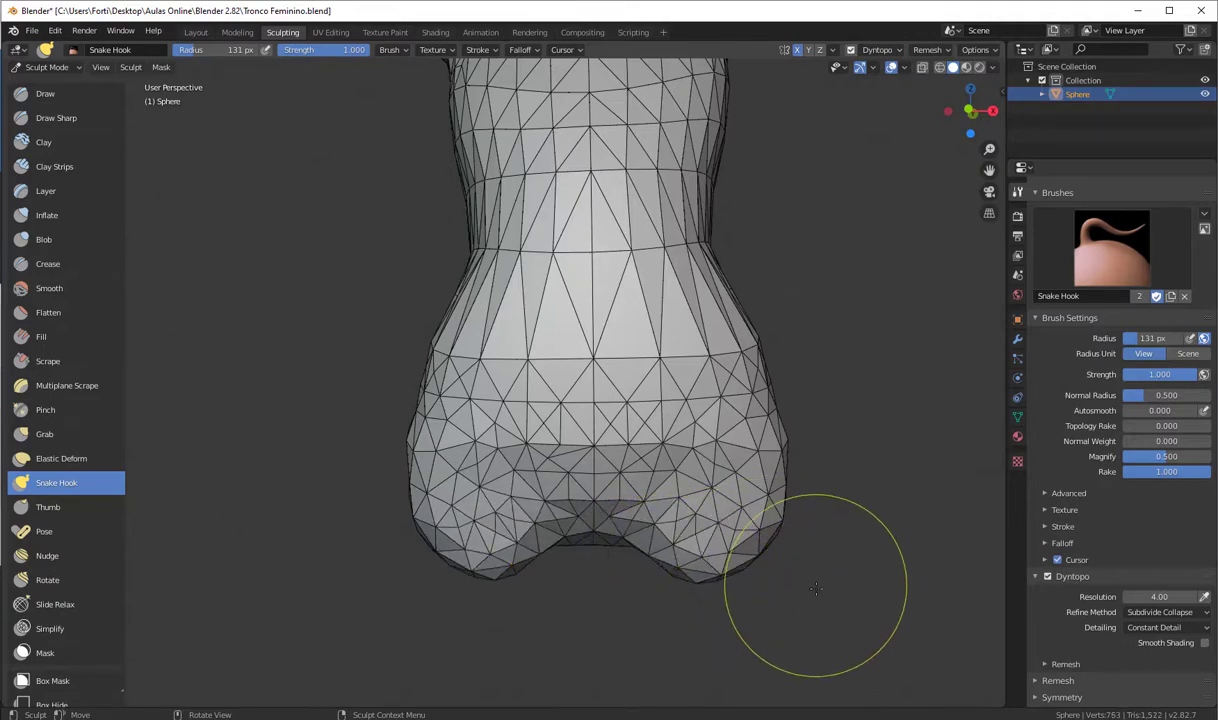
- Shape the leg stumps and the underside between them with short Snake Hook strokes from several angles
mouse_move(816, 598)
middle_down()
mouse_move(772, 589)
mouse_move(666, 625)
middle_up()
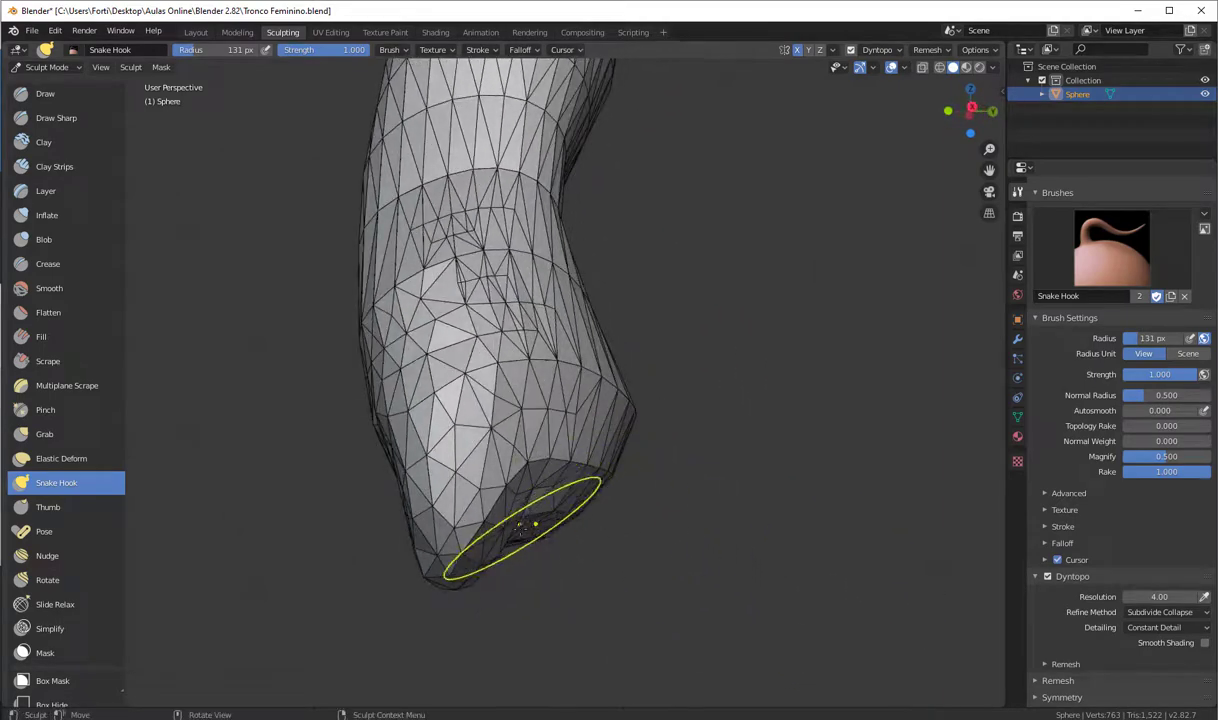
drag(512, 529, 508, 518)
mouse_move(665, 582)
middle_down()
mouse_move(591, 571)
mouse_move(585, 552)
middle_up()
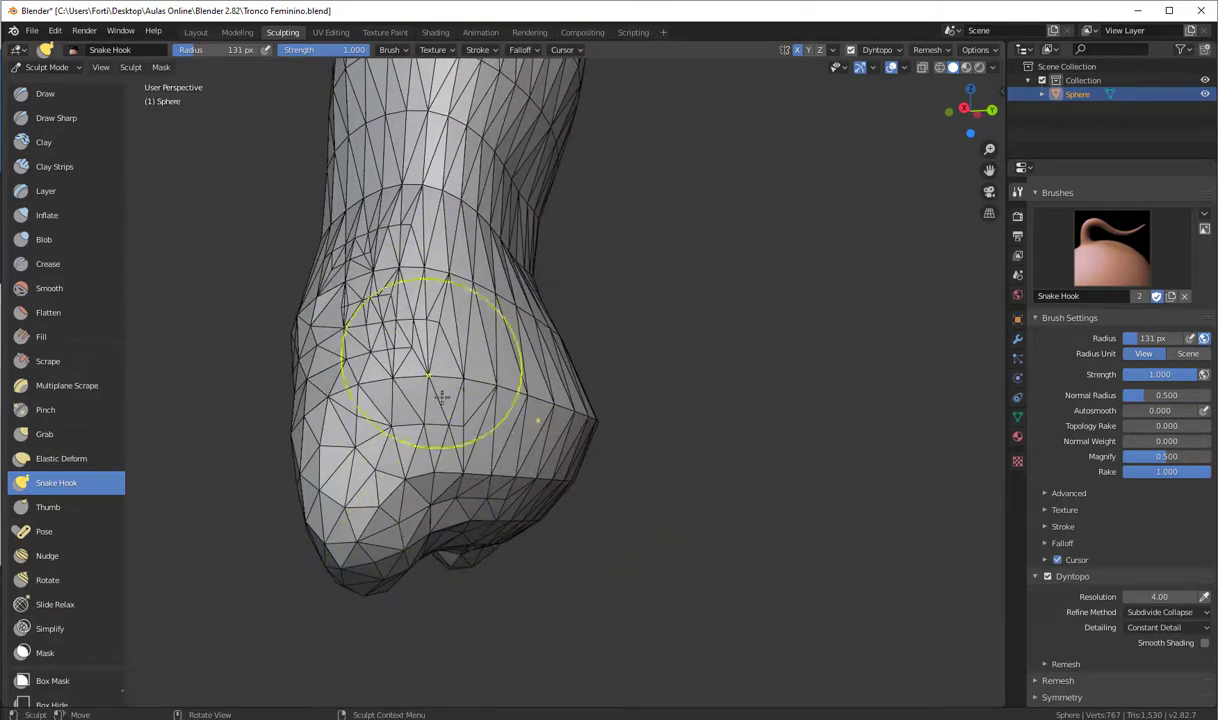
middle_drag(511, 614, 272, 517)
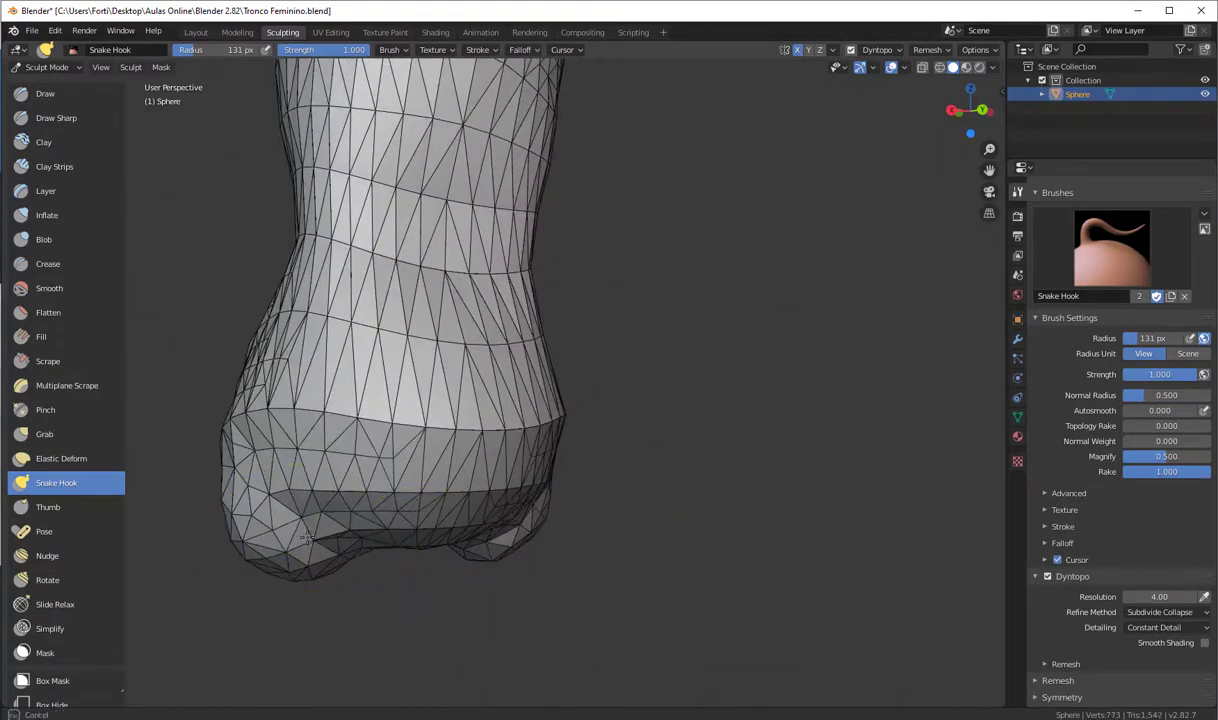
middle_drag(375, 595, 455, 580)
drag(378, 580, 384, 592)
drag(384, 592, 378, 594)
middle_drag(378, 594, 661, 566)
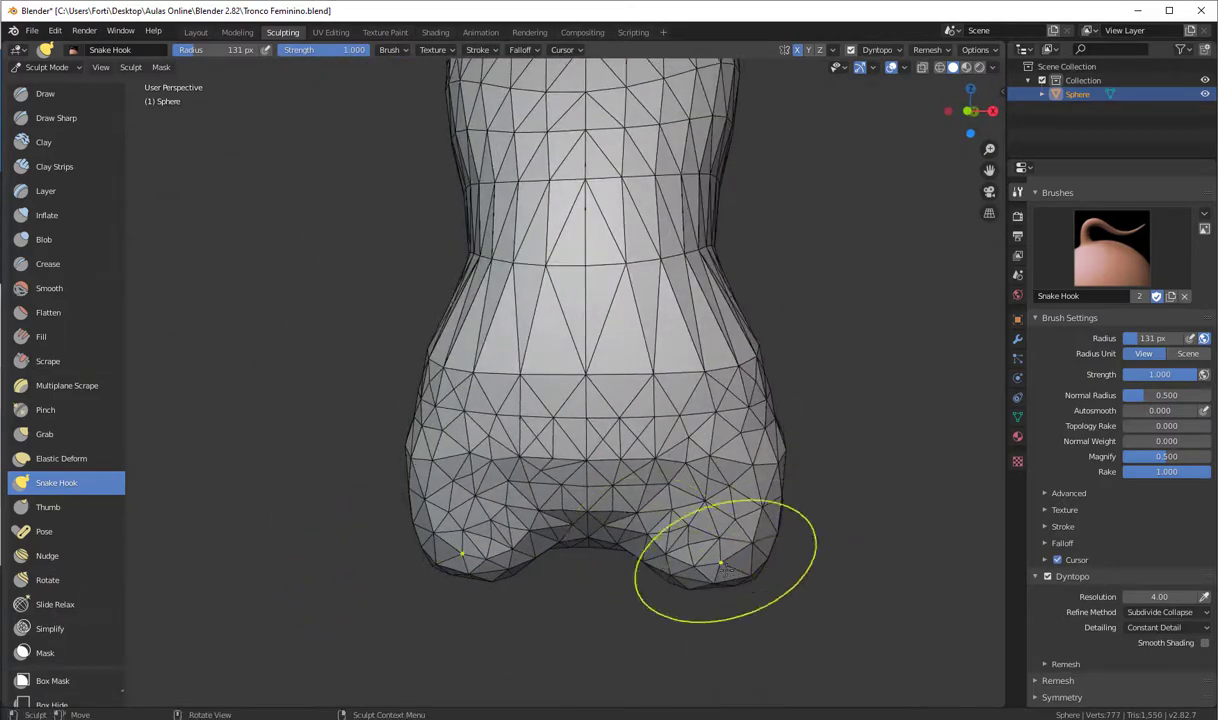
- Pull the tips of the leg stumps slightly further down with Snake Hook from the side and check the whole torso
mouse_move(829, 503)
ctrl+middle_down()
mouse_move(830, 585)
mouse_move(700, 542)
mouse_move(423, 532)
ctrl+middle_up()
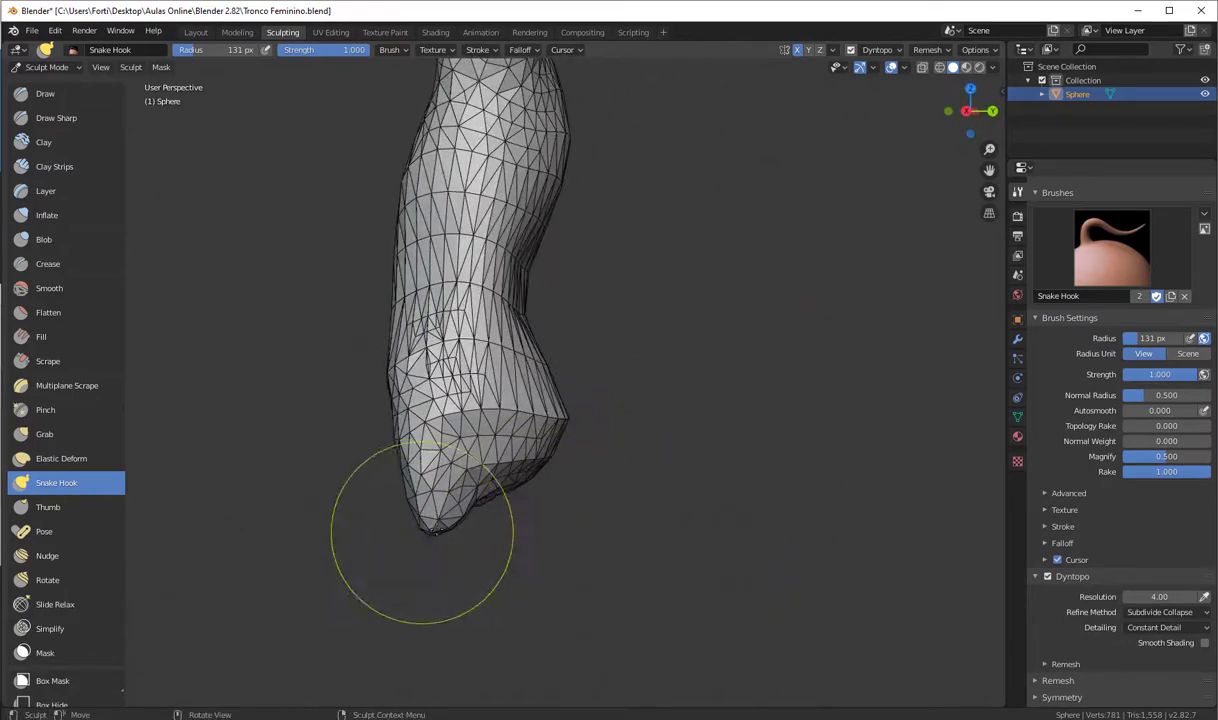
drag(435, 549, 436, 556)
mouse_move(539, 560)
middle_down()
mouse_move(450, 560)
mouse_move(550, 561)
mouse_move(480, 492)
middle_up()
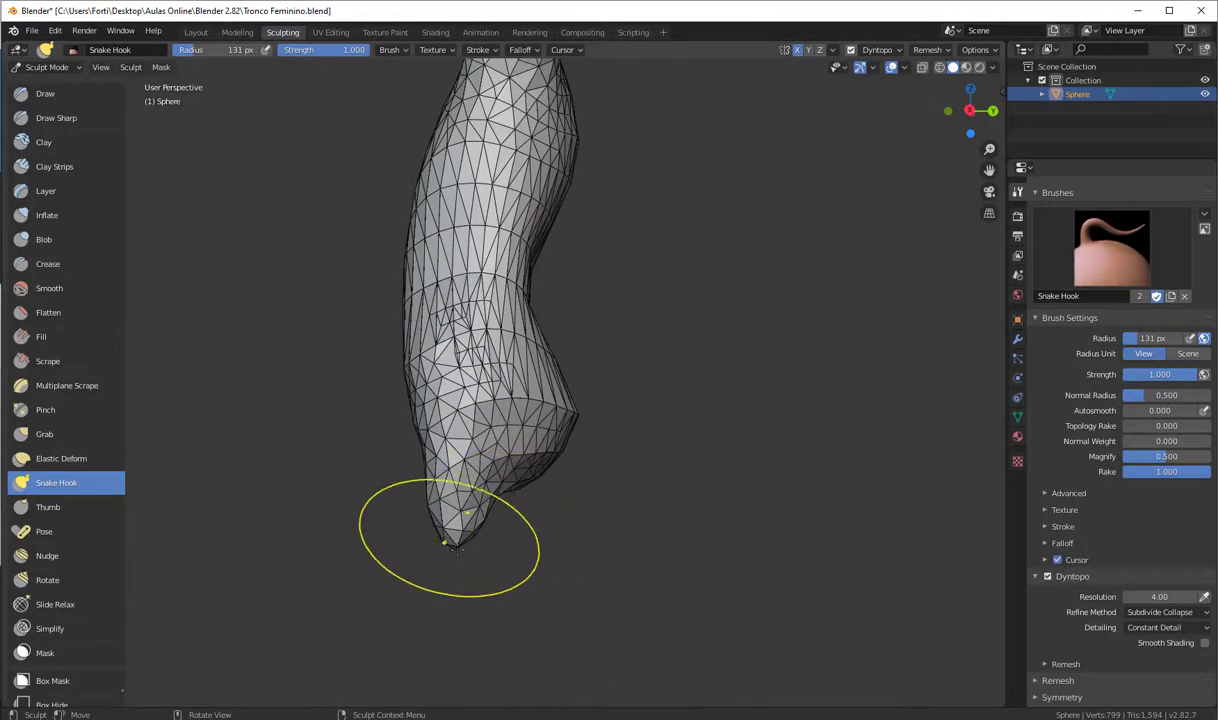
middle_drag(443, 538, 570, 518)
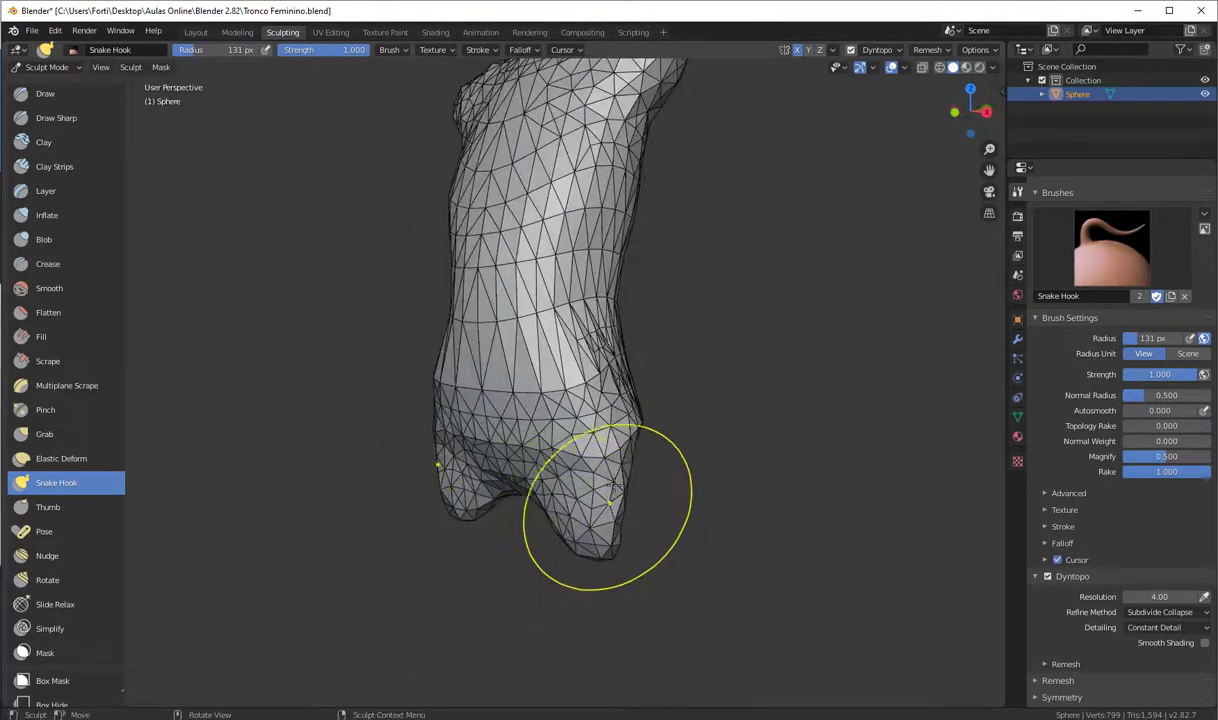
mouse_move(676, 334)
middle_down()
mouse_move(718, 333)
mouse_move(735, 359)
mouse_move(729, 277)
mouse_move(752, 288)
mouse_move(725, 347)
middle_up()
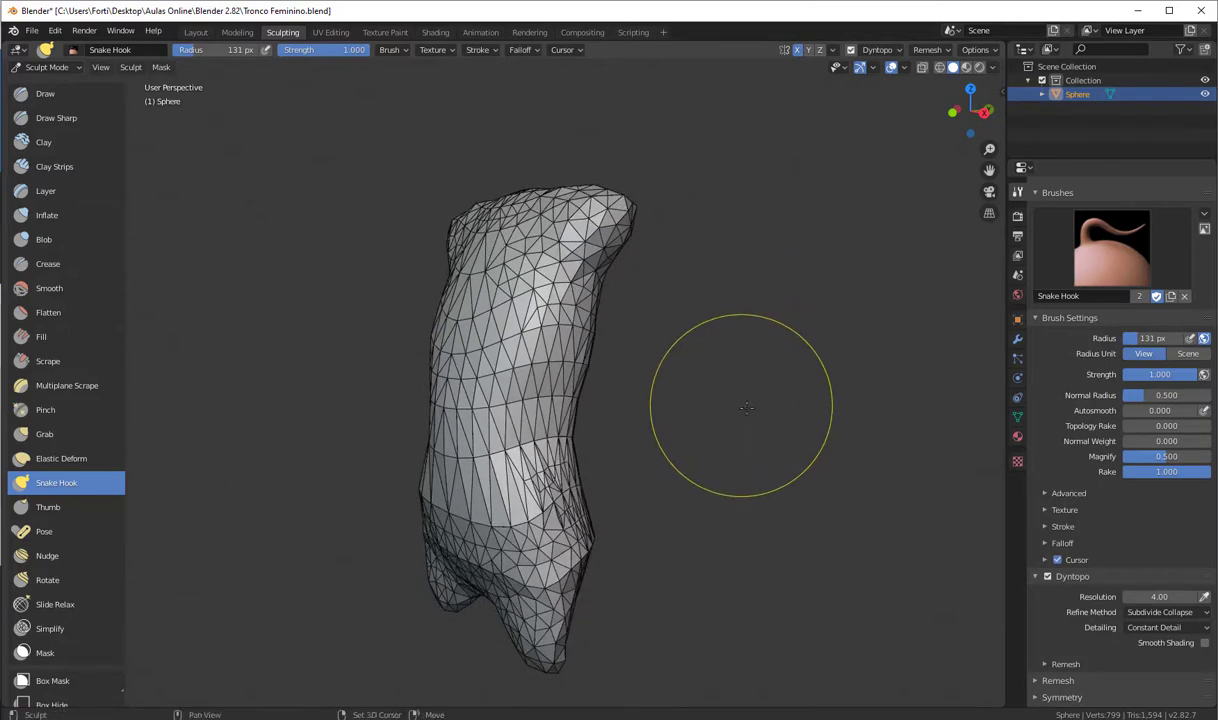
mouse_move(729, 448)
middle_down()
mouse_move(754, 361)
mouse_move(624, 351)
middle_up()
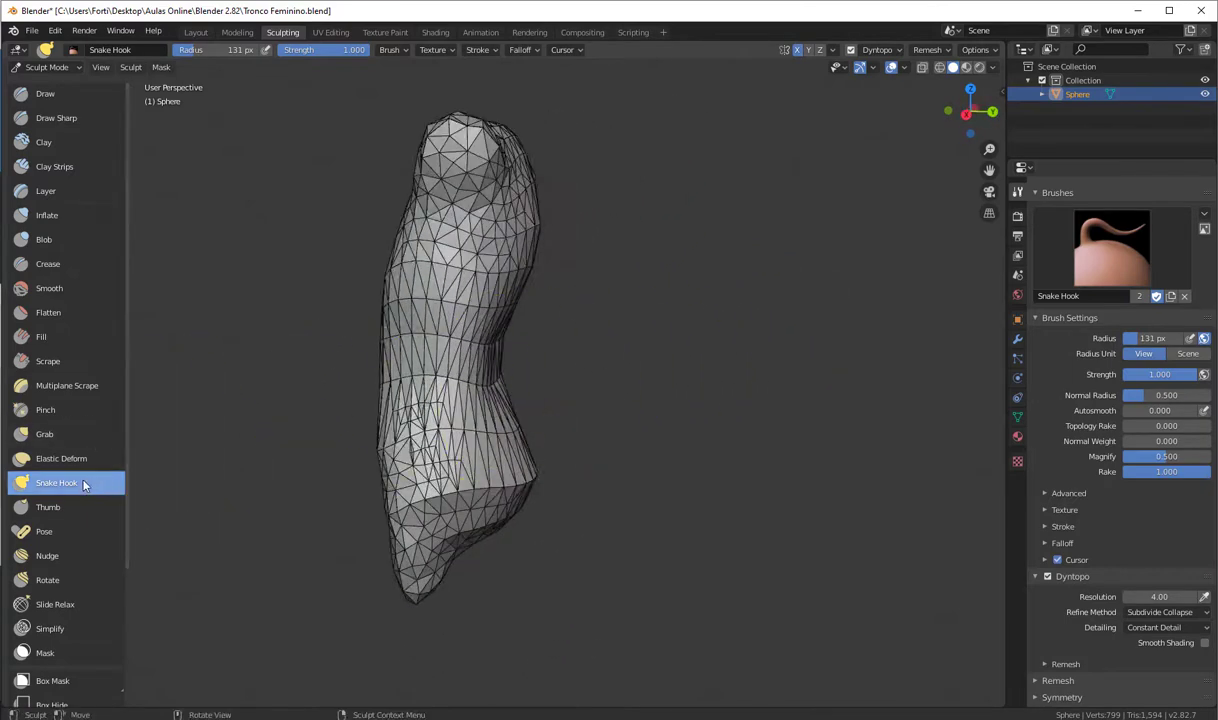
- Switch to the Inflate brush and thicken the leg stumps from behind
click(47, 215)
middle_drag(560, 500, 524, 511)
mouse_move(357, 518)
mouse_down()
mouse_move(372, 512)
mouse_move(364, 540)
mouse_move(373, 536)
mouse_up()
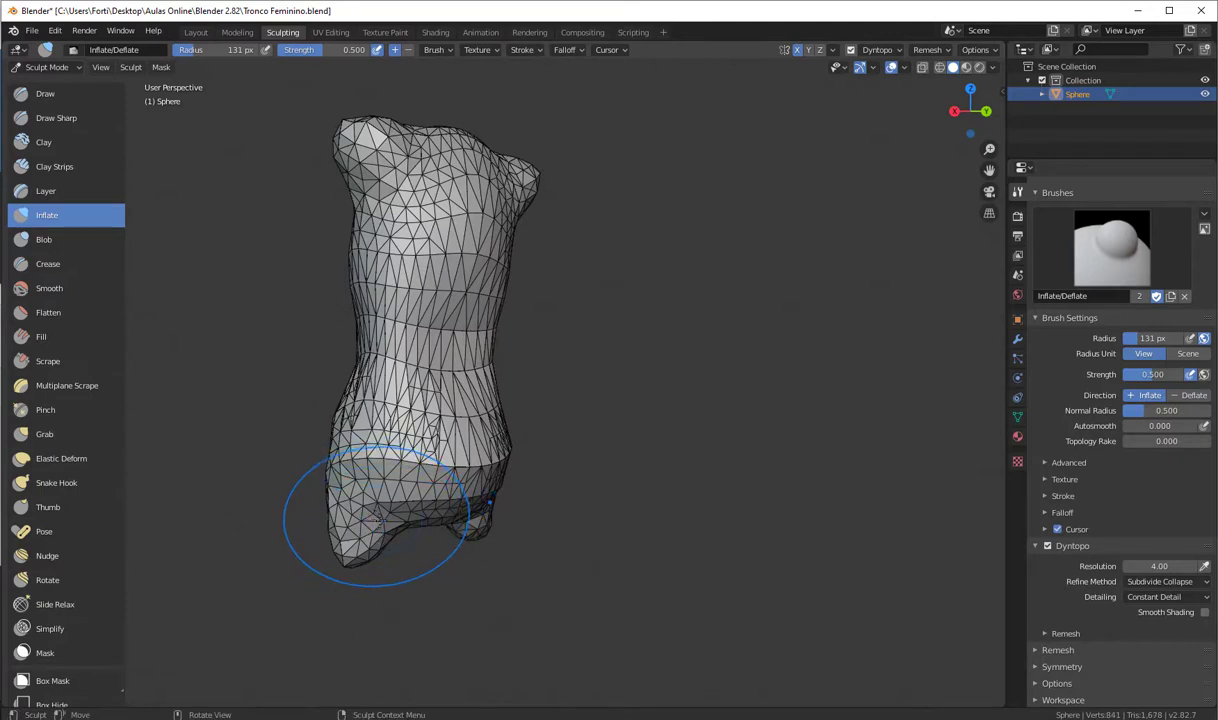
- Reduce the Inflate radius to 86 px and build up the backs and undersides of the leg stumps
key(f)
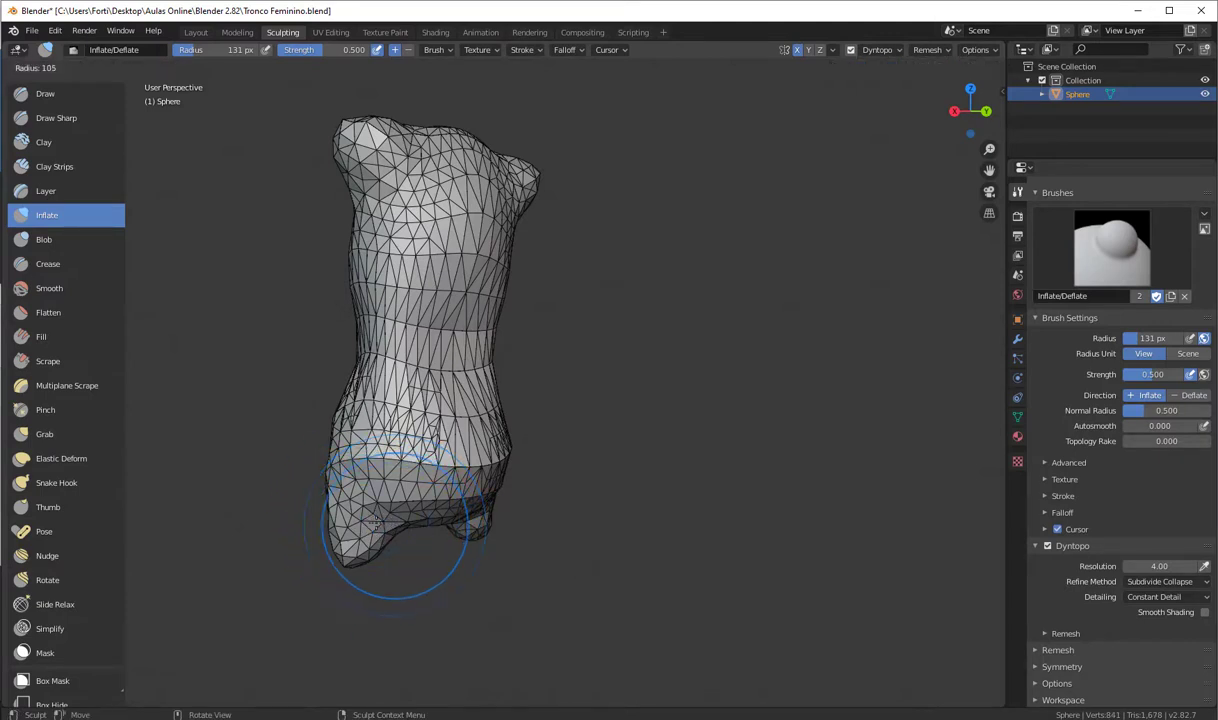
click(372, 533)
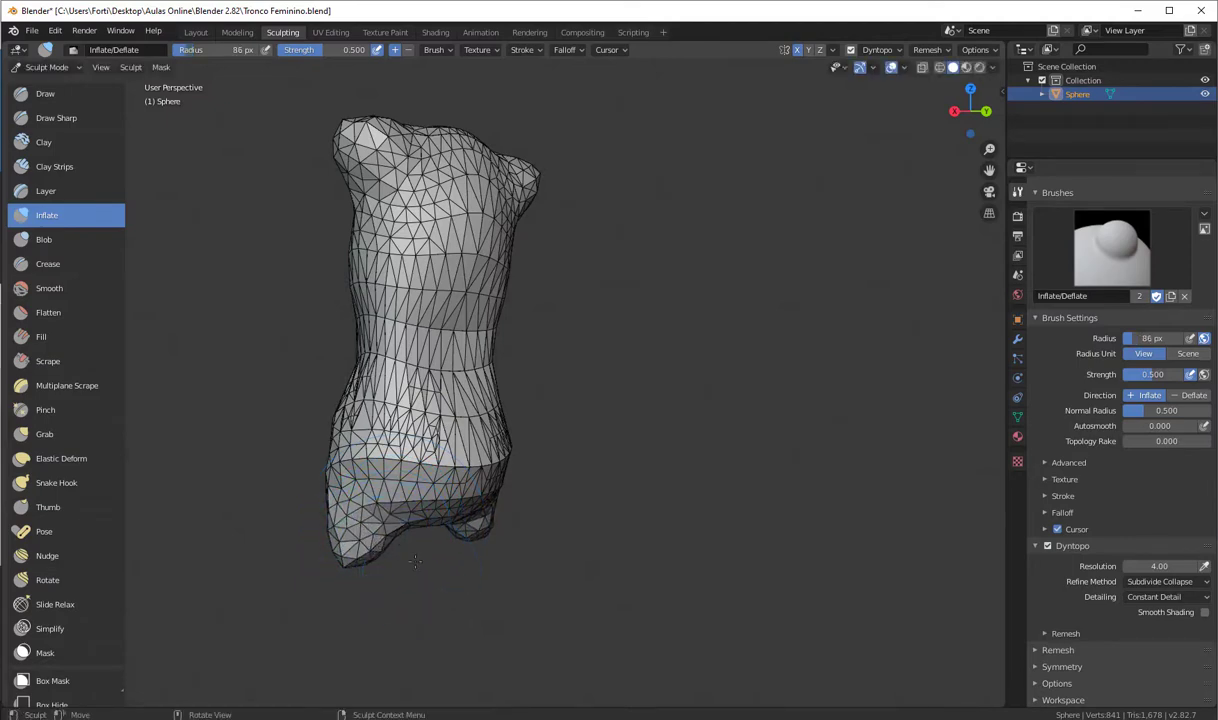
middle_drag(415, 562, 357, 518)
drag(355, 508, 359, 510)
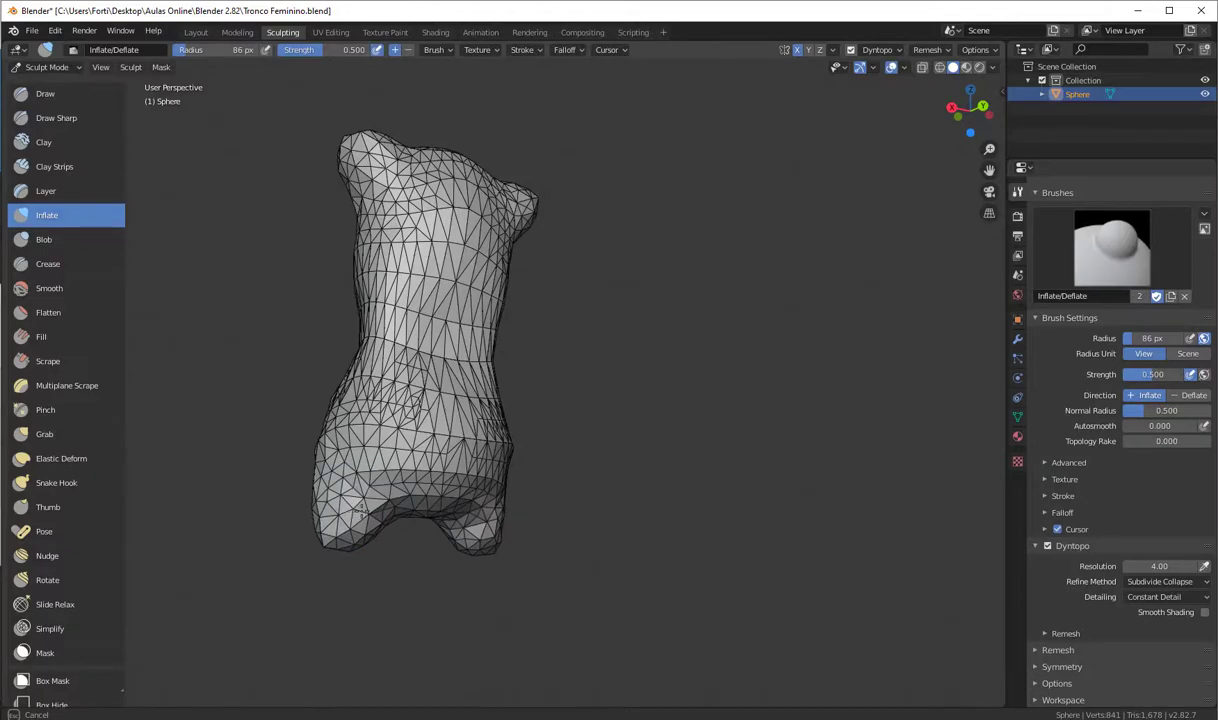
mouse_move(374, 577)
middle_down()
mouse_move(408, 585)
mouse_move(390, 575)
middle_up()
drag(362, 532, 366, 512)
middle_drag(410, 585, 348, 467)
drag(348, 467, 344, 455)
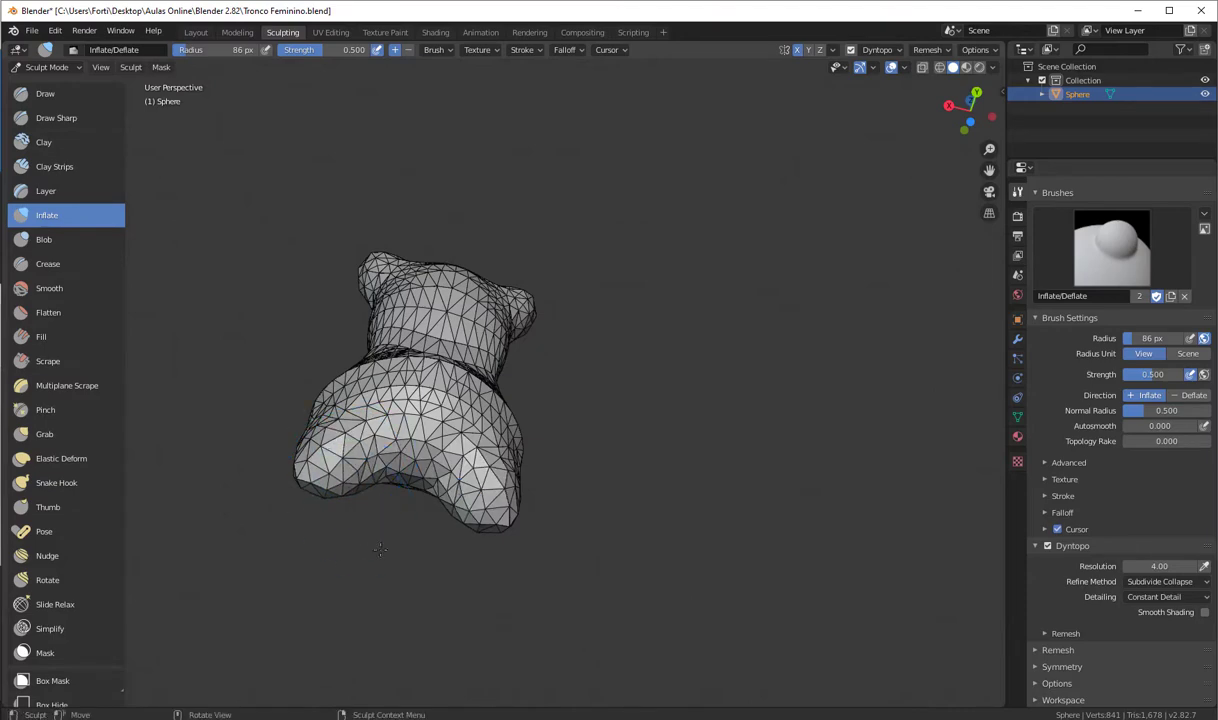
middle_drag(380, 549, 403, 522)
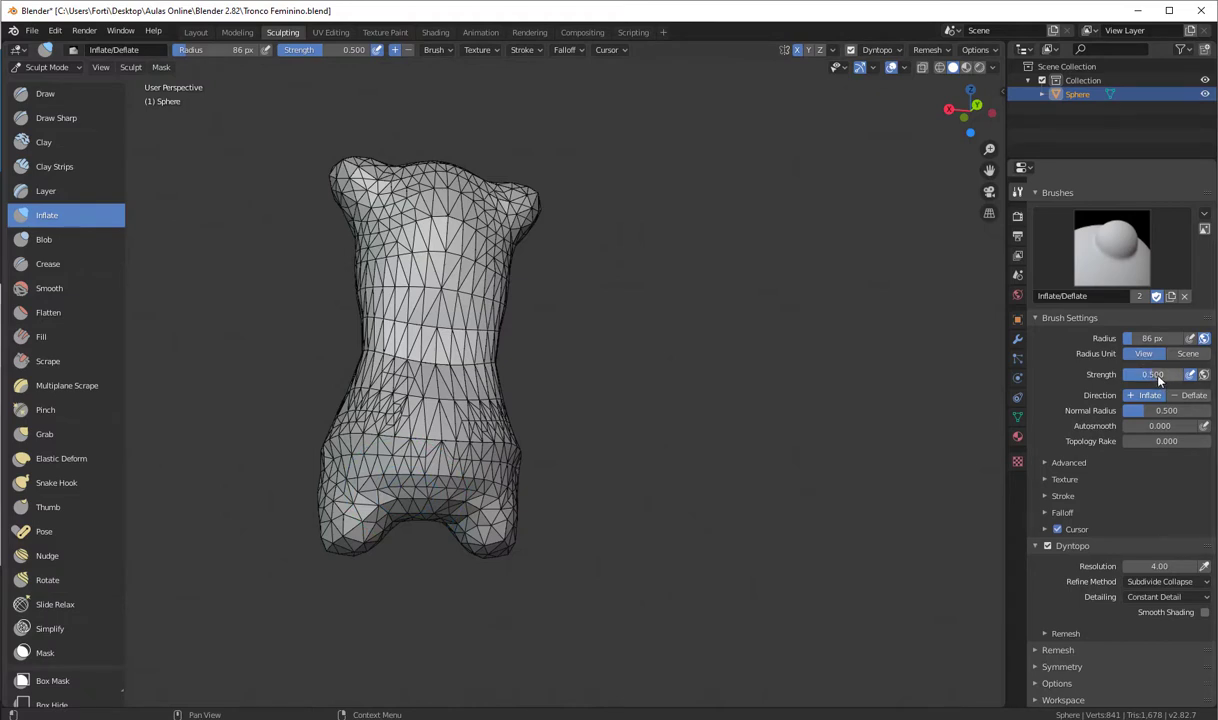
- Set the Inflate strength to 0.636 and brush more volume onto the leg stumps
right_click(456, 400)
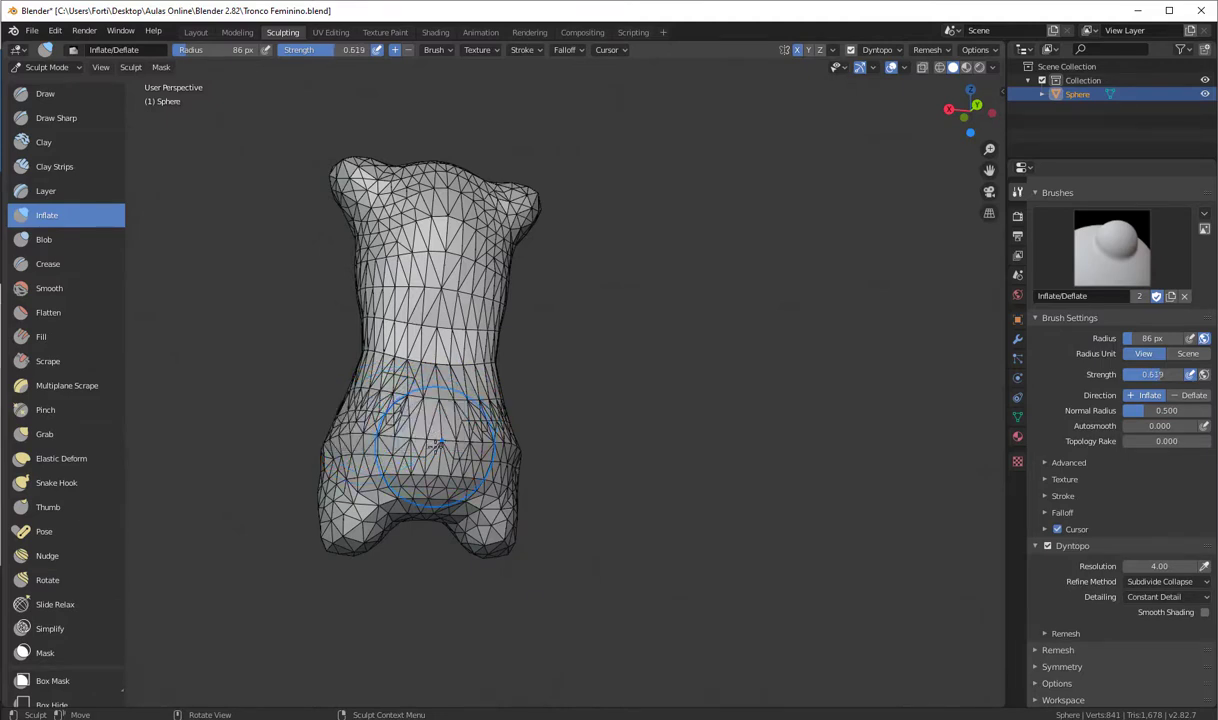
key(shift+f)
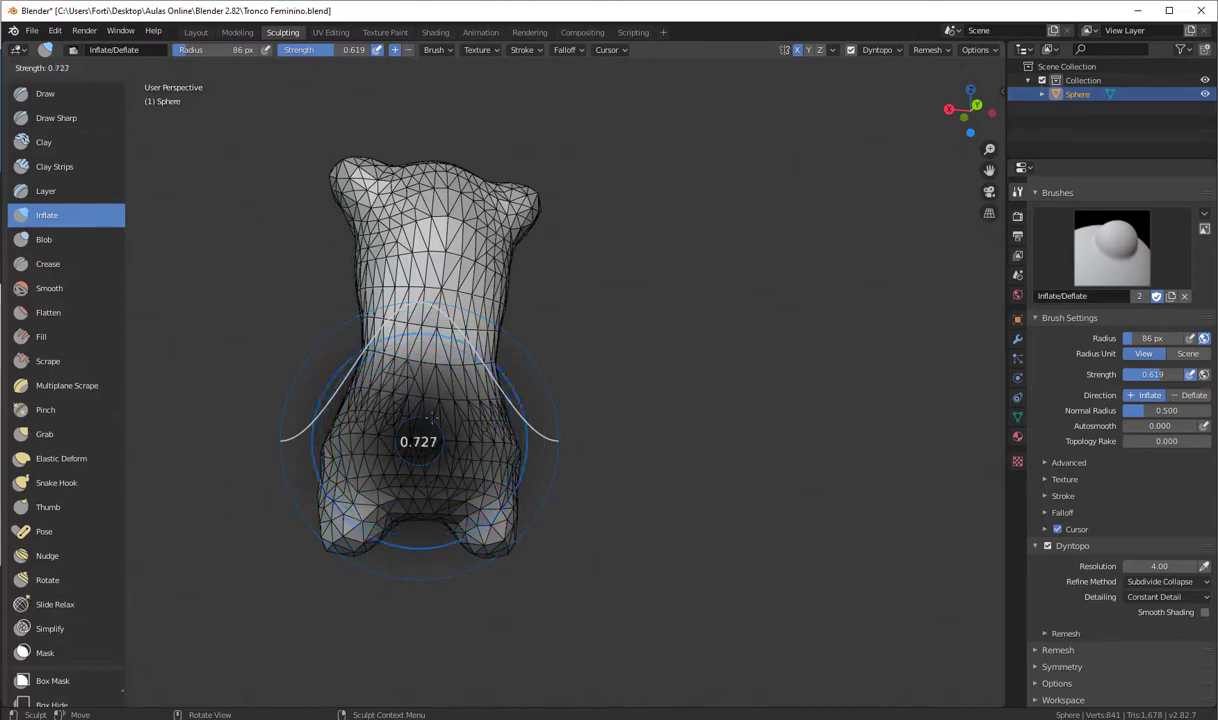
click(420, 398)
drag(377, 506, 367, 528)
mouse_move(353, 557)
middle_down()
mouse_move(438, 593)
mouse_move(614, 598)
mouse_move(621, 543)
middle_up()
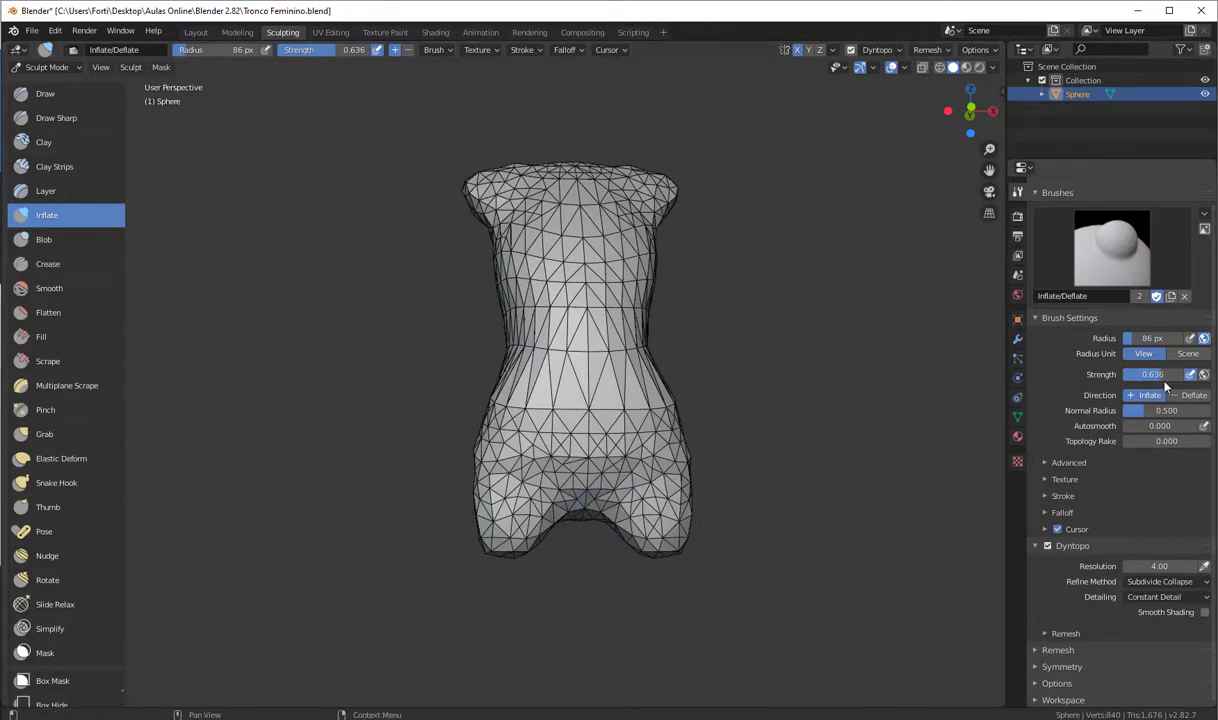
- Brush a little more volume onto the leg stumps with Inflate from the front and from behind
mouse_move(631, 536)
mouse_down()
mouse_move(620, 538)
mouse_move(638, 538)
mouse_up()
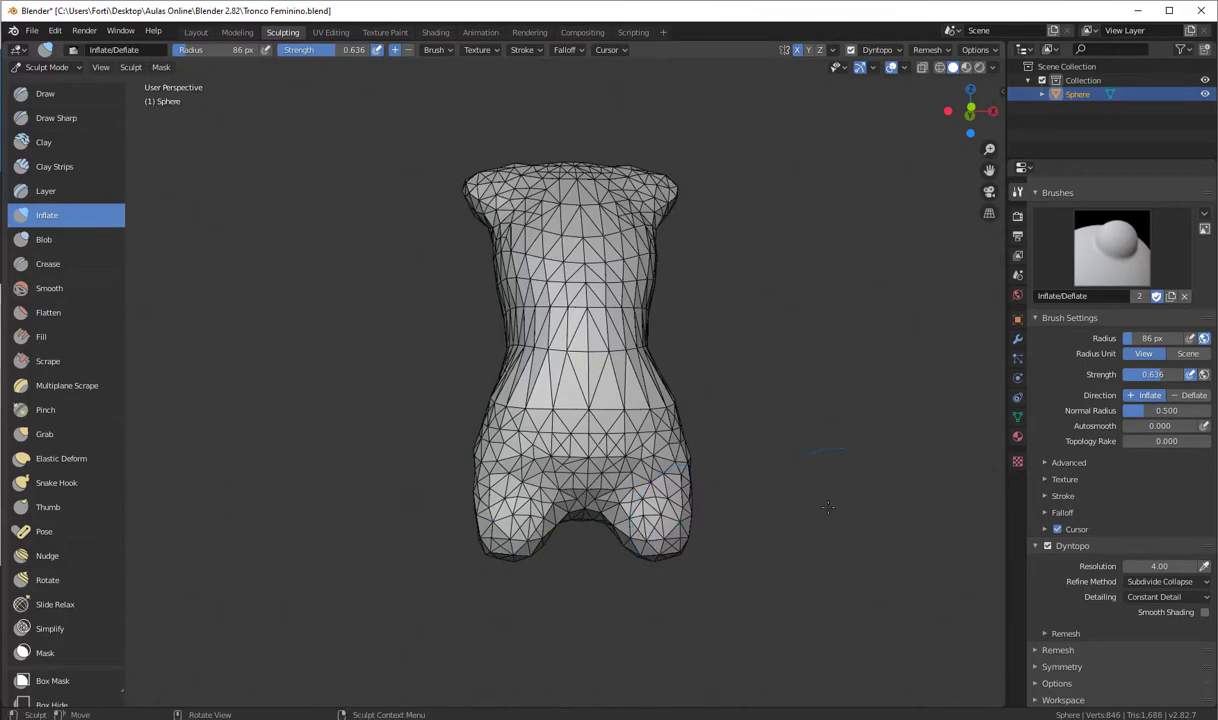
middle_drag(828, 507, 420, 498)
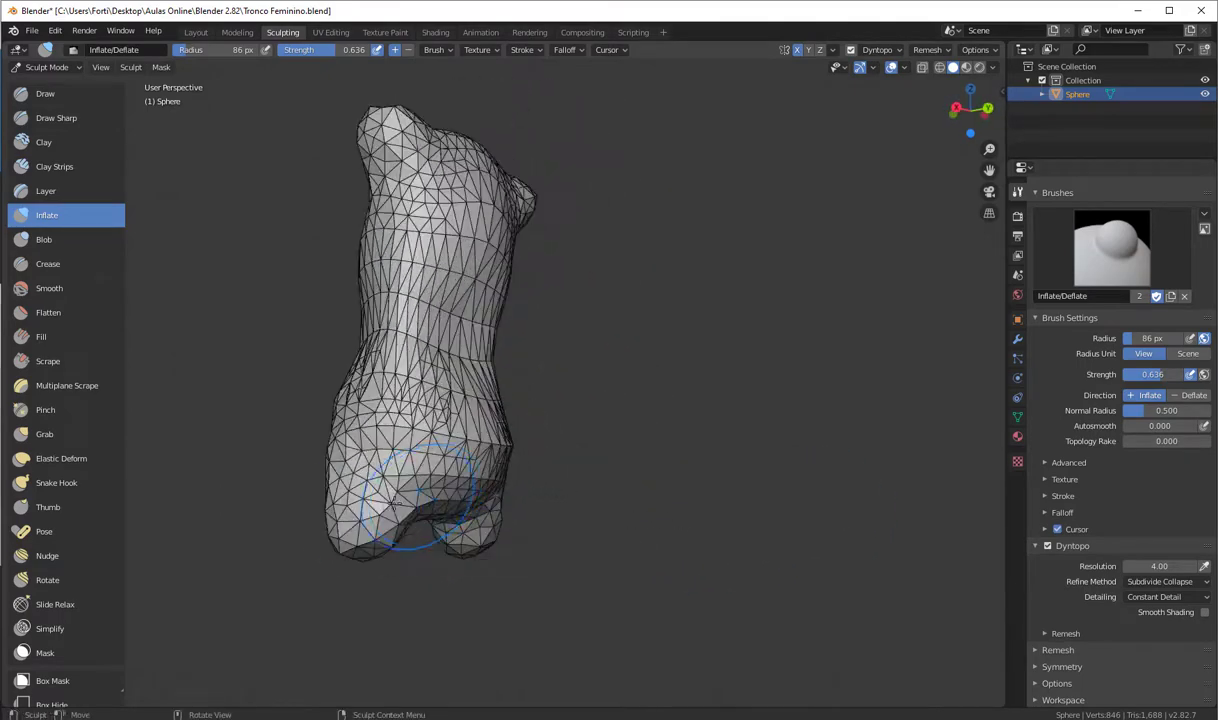
mouse_move(355, 503)
mouse_down()
mouse_move(362, 492)
mouse_move(394, 503)
mouse_up()
mouse_move(540, 570)
middle_down()
mouse_move(446, 573)
mouse_move(645, 570)
middle_up()
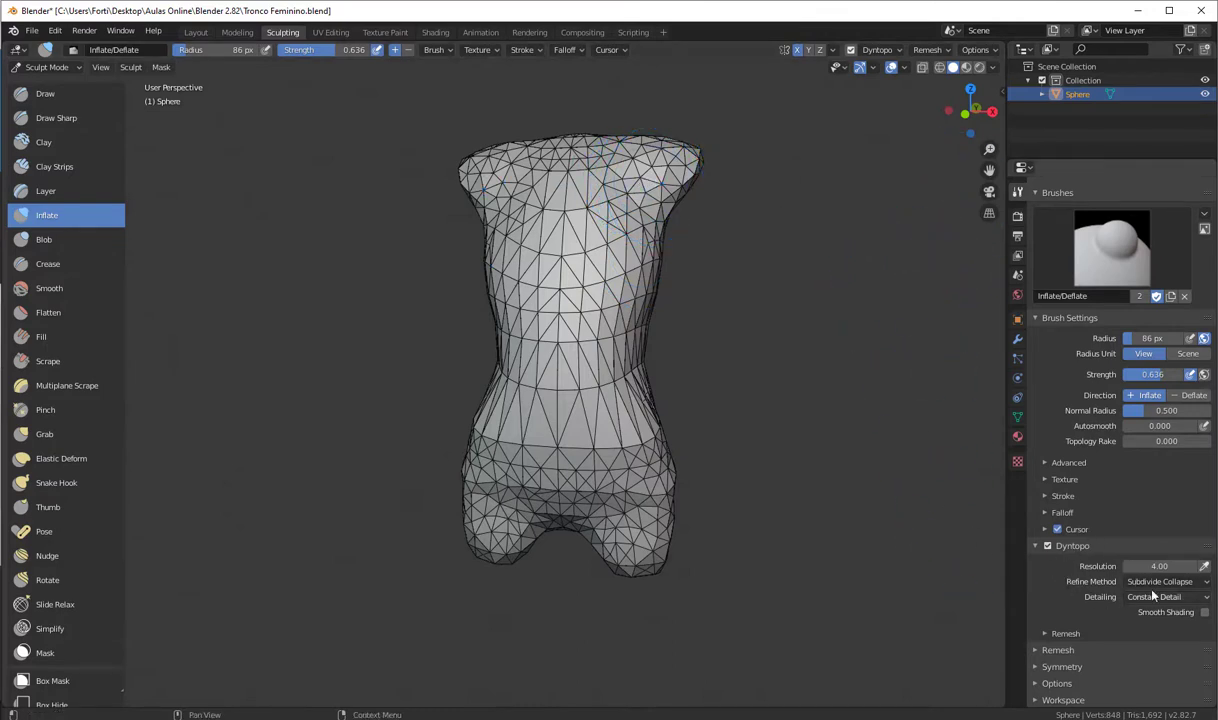
- Hide the wireframe overlay and enable Smooth Shading for Dyntopo
click(905, 68)
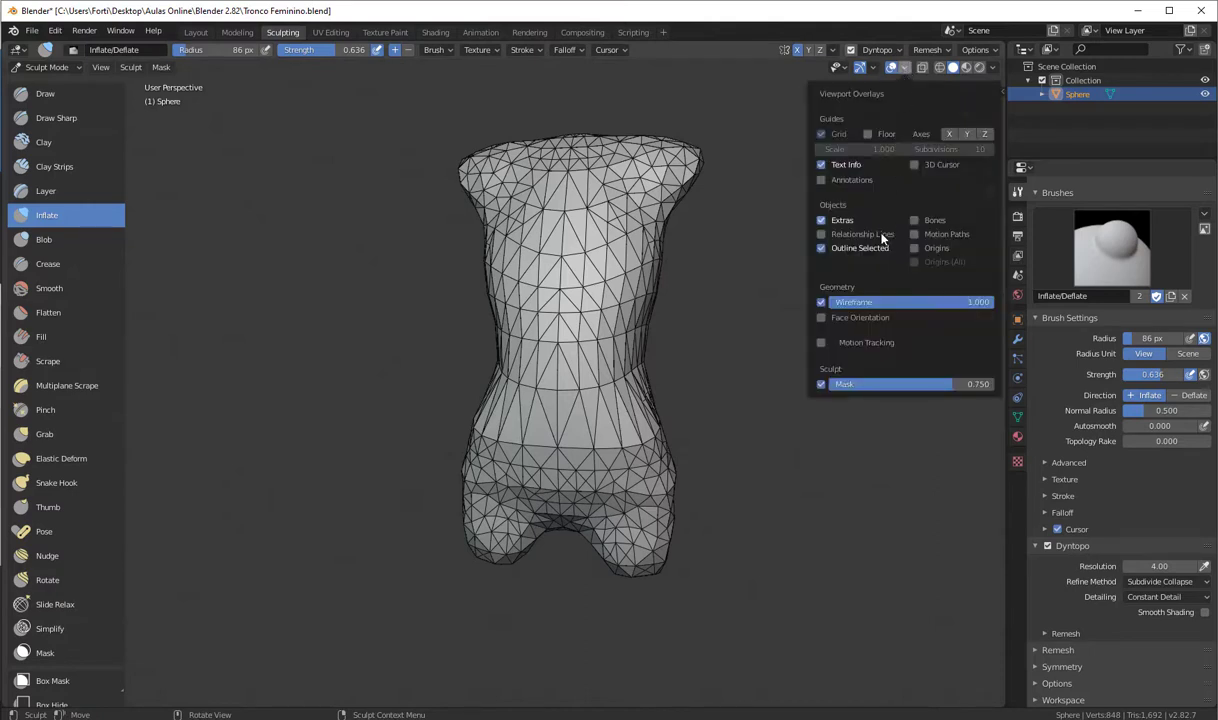
click(821, 302)
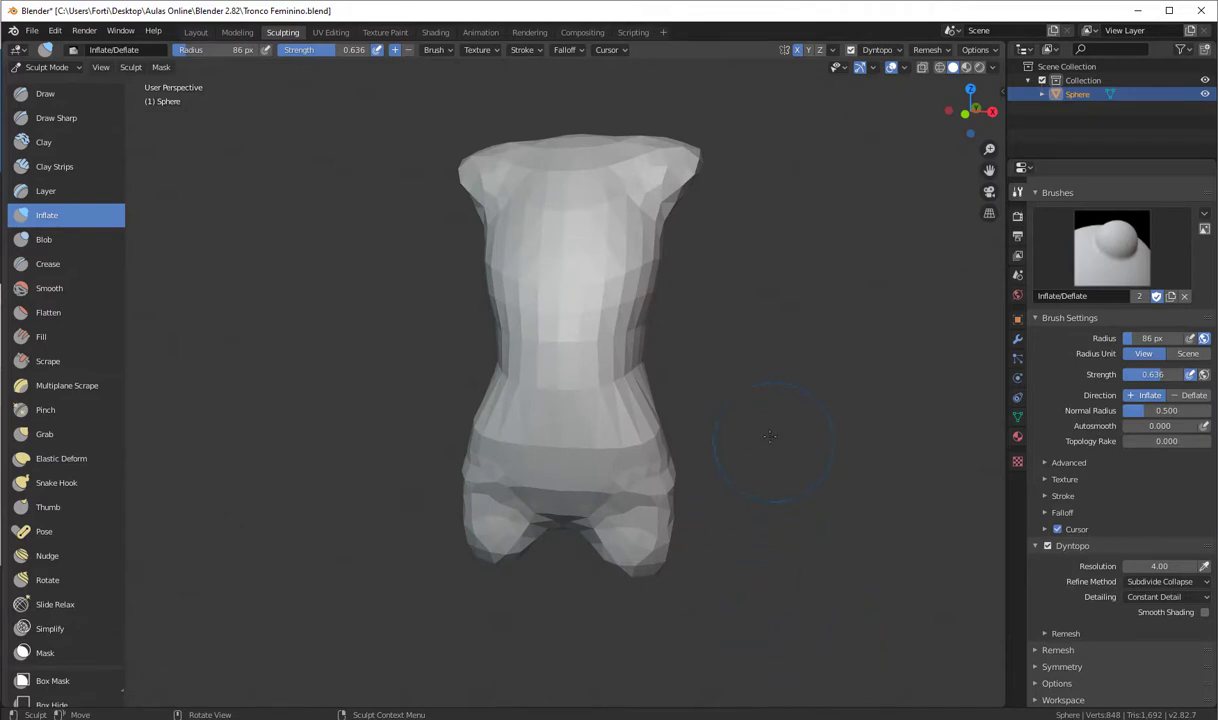
mouse_move(769, 436)
middle_down()
mouse_move(790, 436)
mouse_move(738, 432)
mouse_move(755, 433)
mouse_move(735, 413)
middle_up()
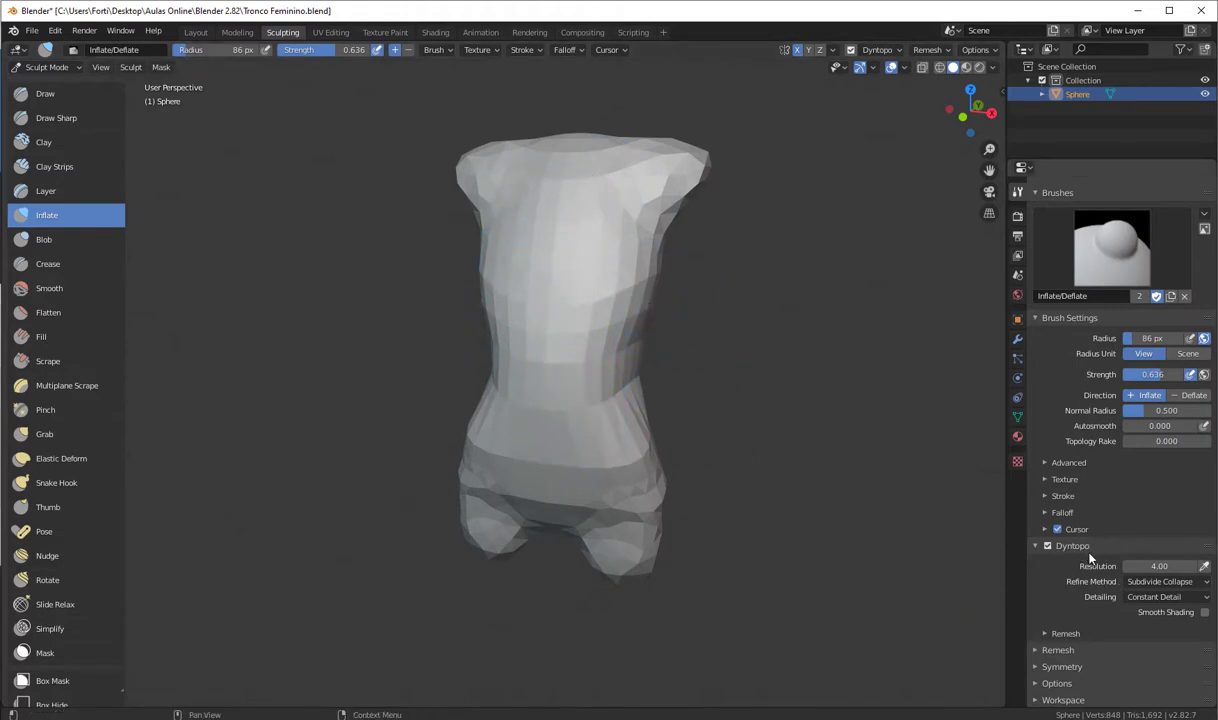
click(1205, 612)
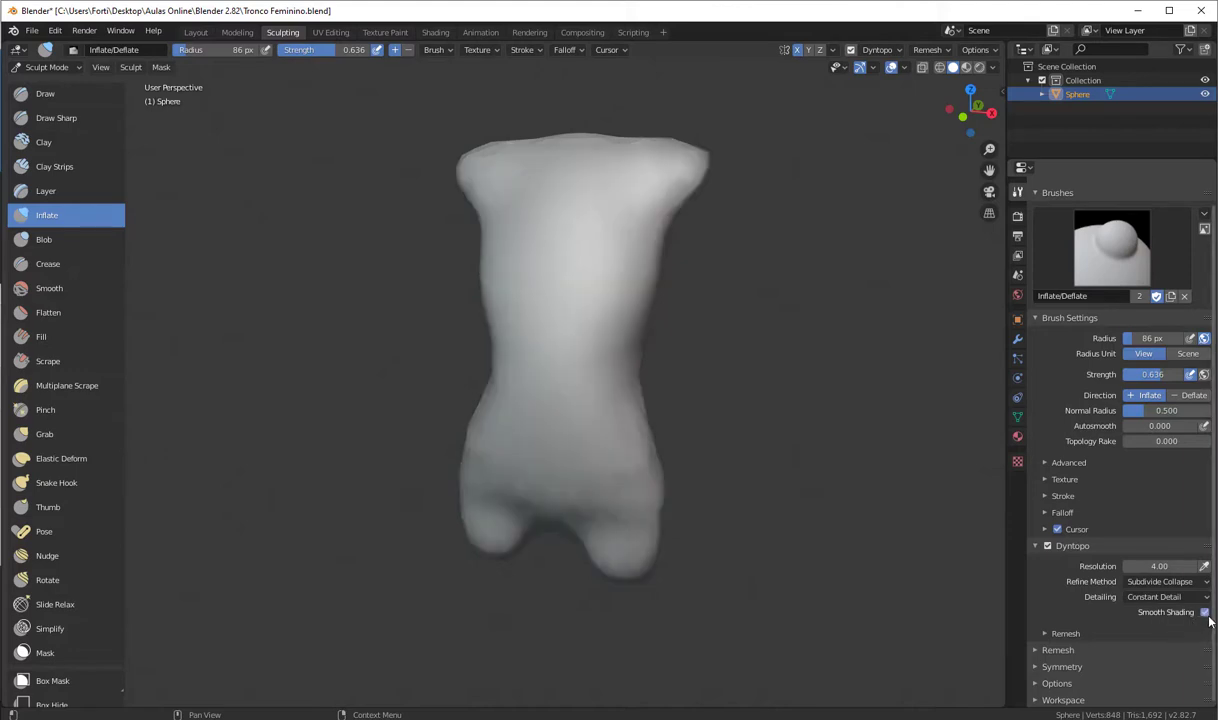
- Brush over the dark creases on the side of the hip to even out the surface
middle_drag(735, 484, 574, 426)
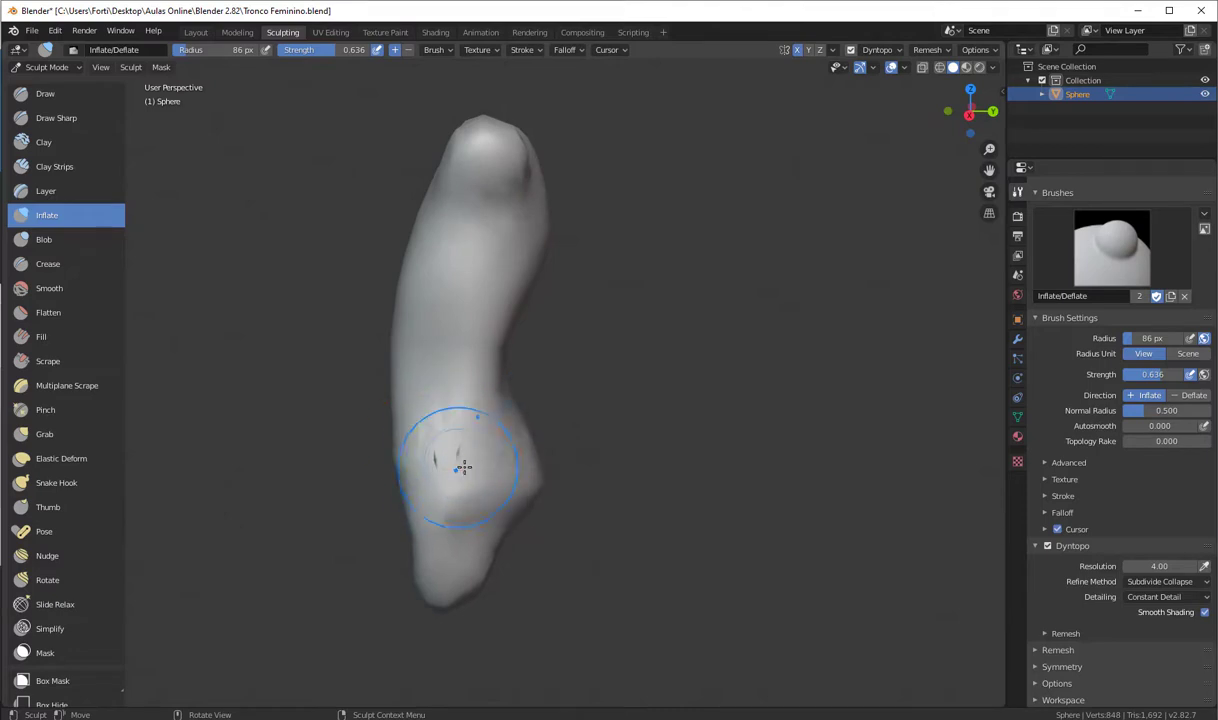
drag(454, 455, 460, 454)
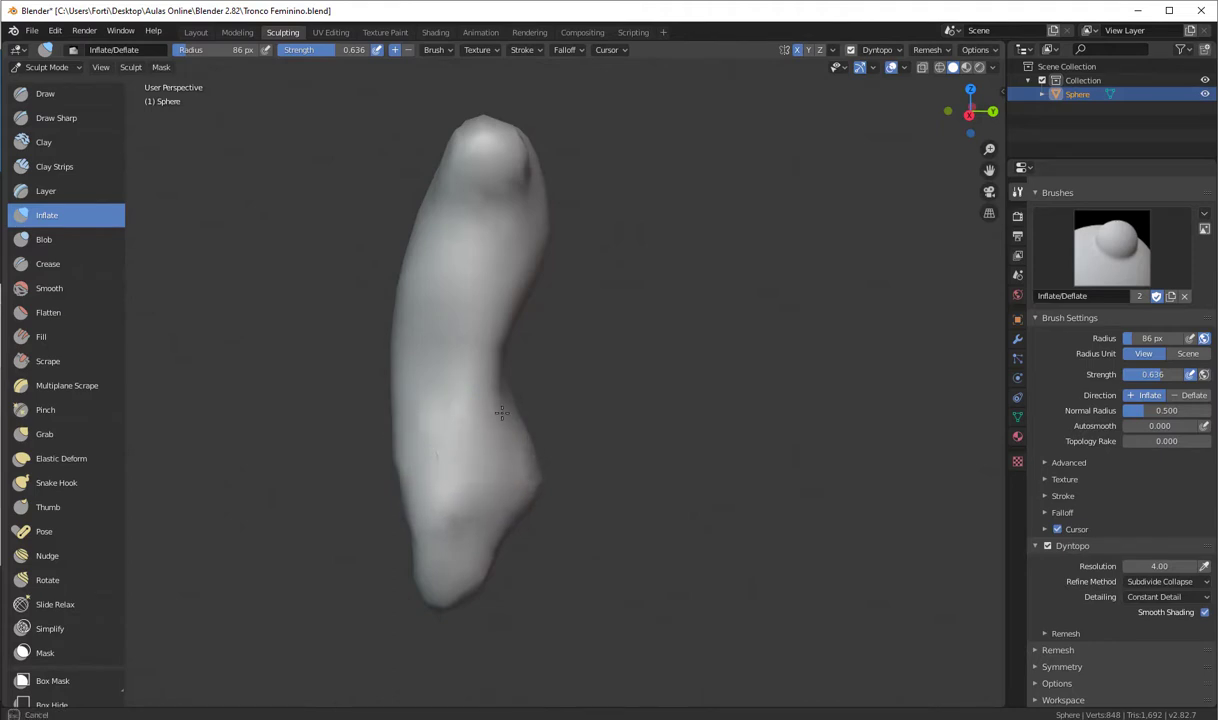
middle_drag(673, 453, 617, 467)
drag(617, 467, 647, 488)
middle_drag(662, 519, 563, 400)
mouse_move(778, 450)
middle_down()
mouse_move(633, 468)
mouse_move(597, 372)
middle_up()
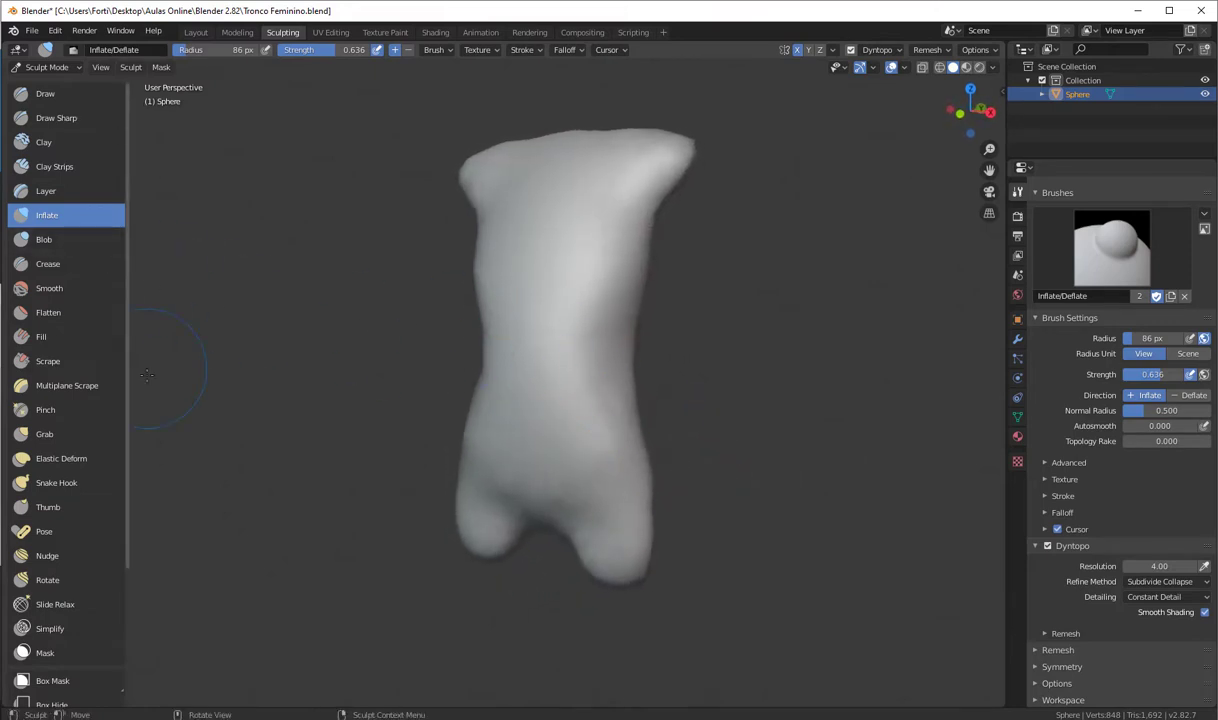
- Switch to Snake Hook and pull the tip of the leg stumps slightly downward
click(90, 483)
mouse_move(612, 557)
mouse_down()
mouse_move(604, 584)
mouse_move(625, 590)
mouse_up()
middle_drag(625, 590, 772, 593)
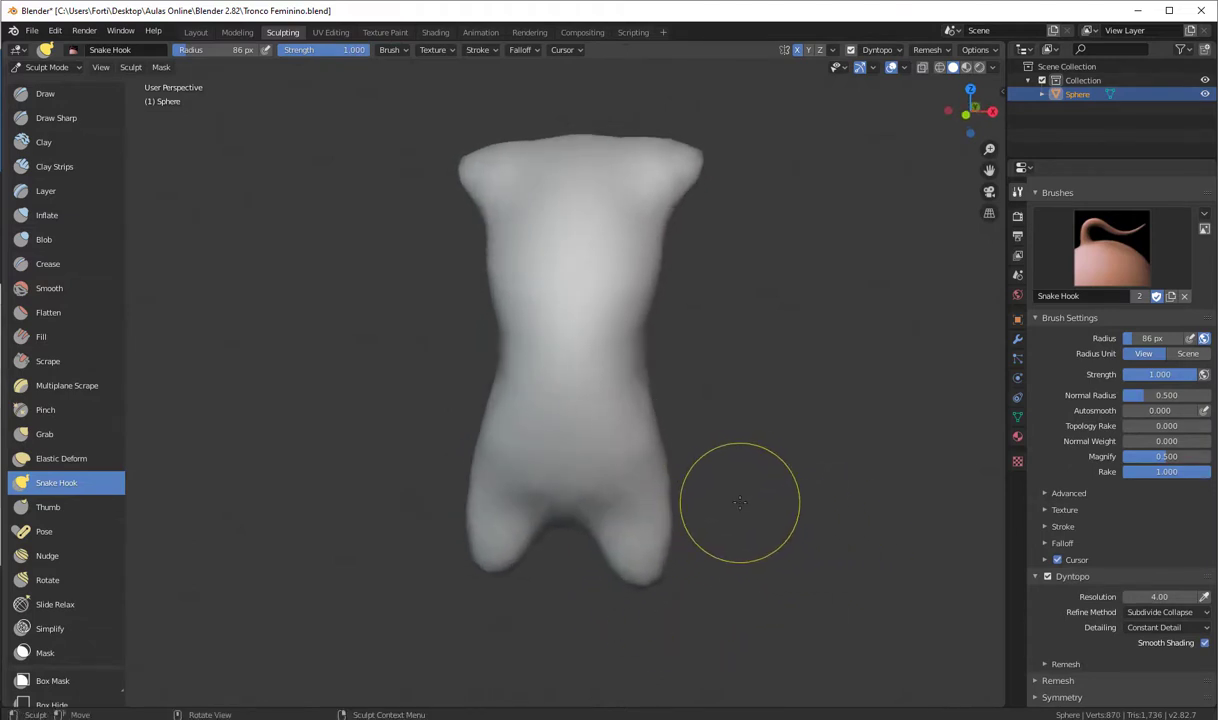
- Enlarge the Snake Hook radius to 116 px and pull the leg stumps' inner lower ends inward and down
key(bracketright)
key(bracketright)
key(bracketright)
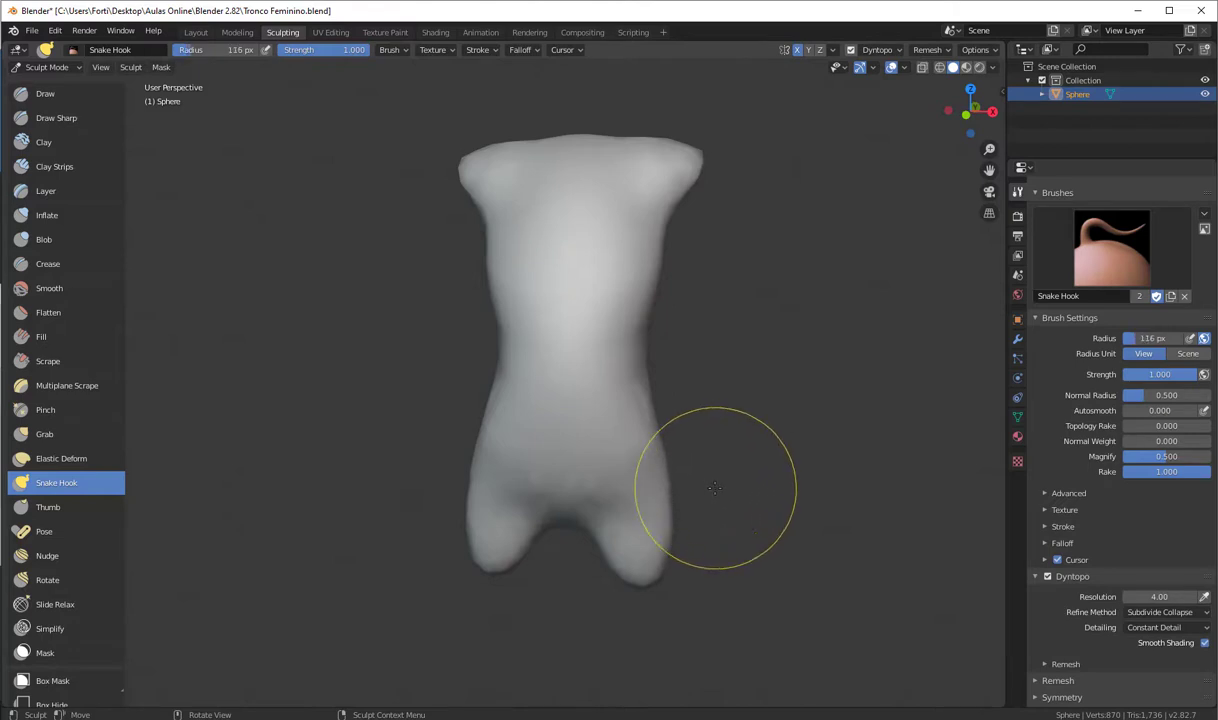
middle_drag(692, 478, 752, 476)
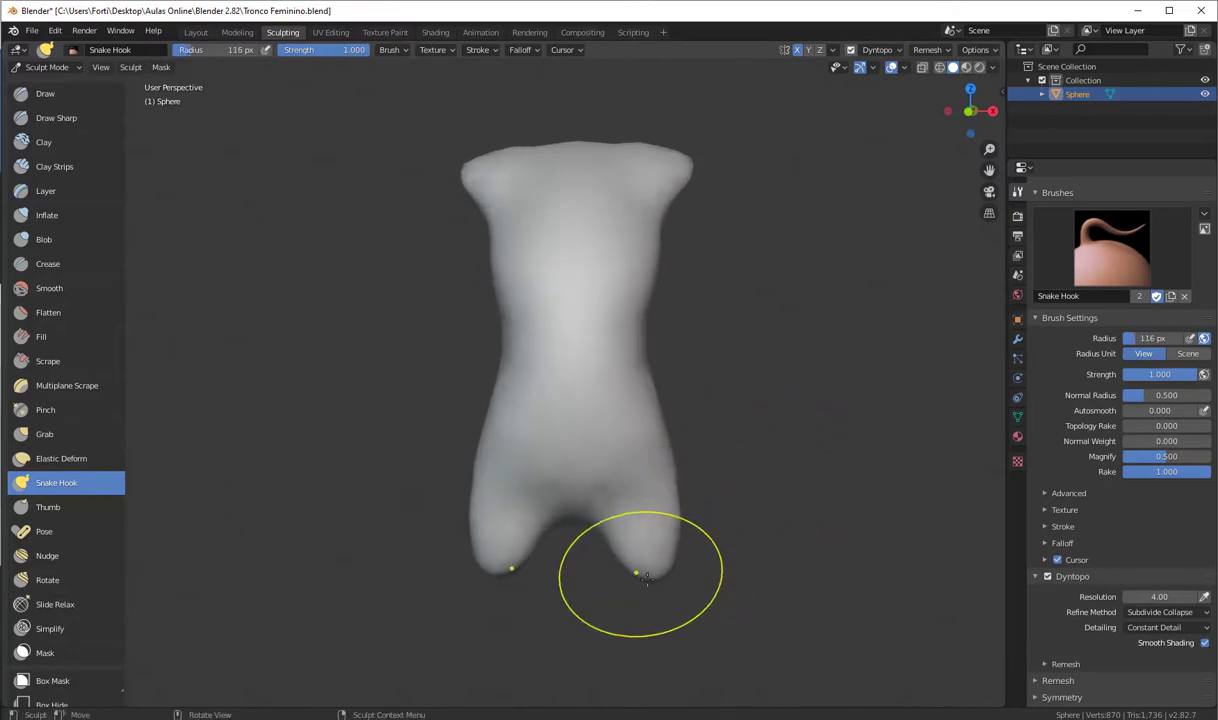
mouse_move(635, 574)
mouse_down()
mouse_move(649, 599)
mouse_move(617, 585)
mouse_move(618, 565)
mouse_up()
drag(619, 564, 598, 560)
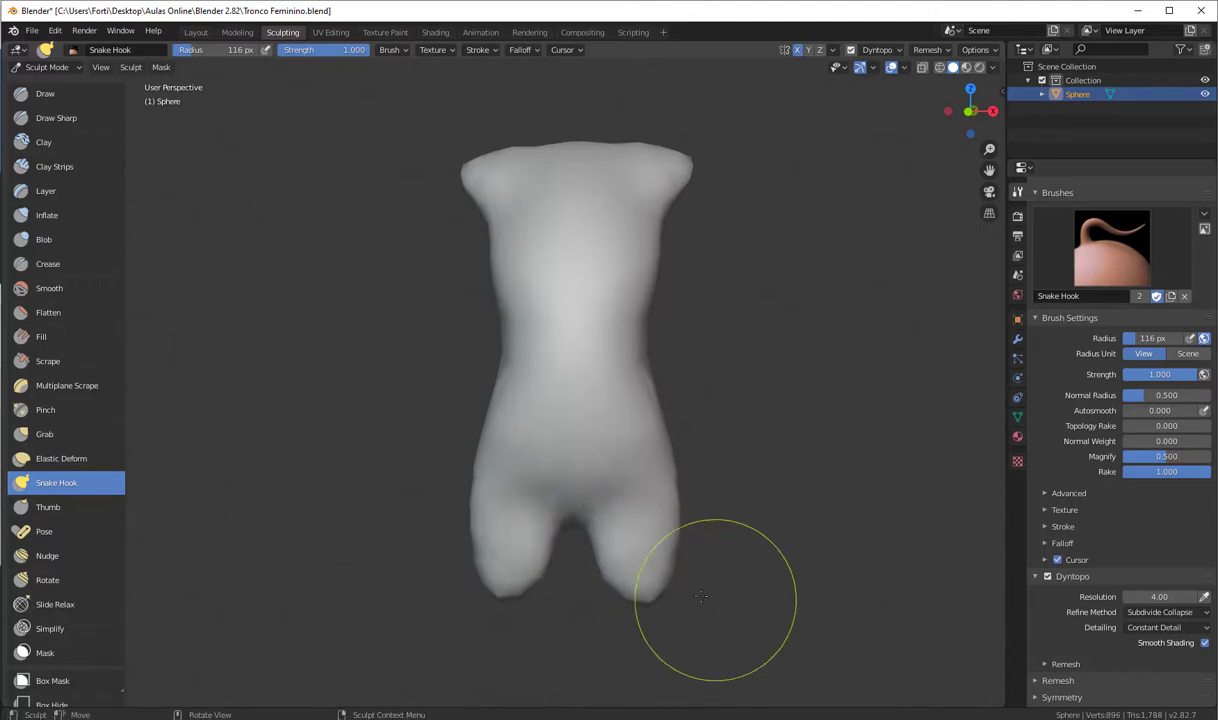
- In the left orthographic view, reshape the leg stumps, lower back and buttocks profile with Snake Hook
mouse_move(700, 572)
middle_down()
mouse_move(576, 536)
mouse_move(890, 450)
mouse_move(754, 427)
mouse_move(768, 396)
middle_up()
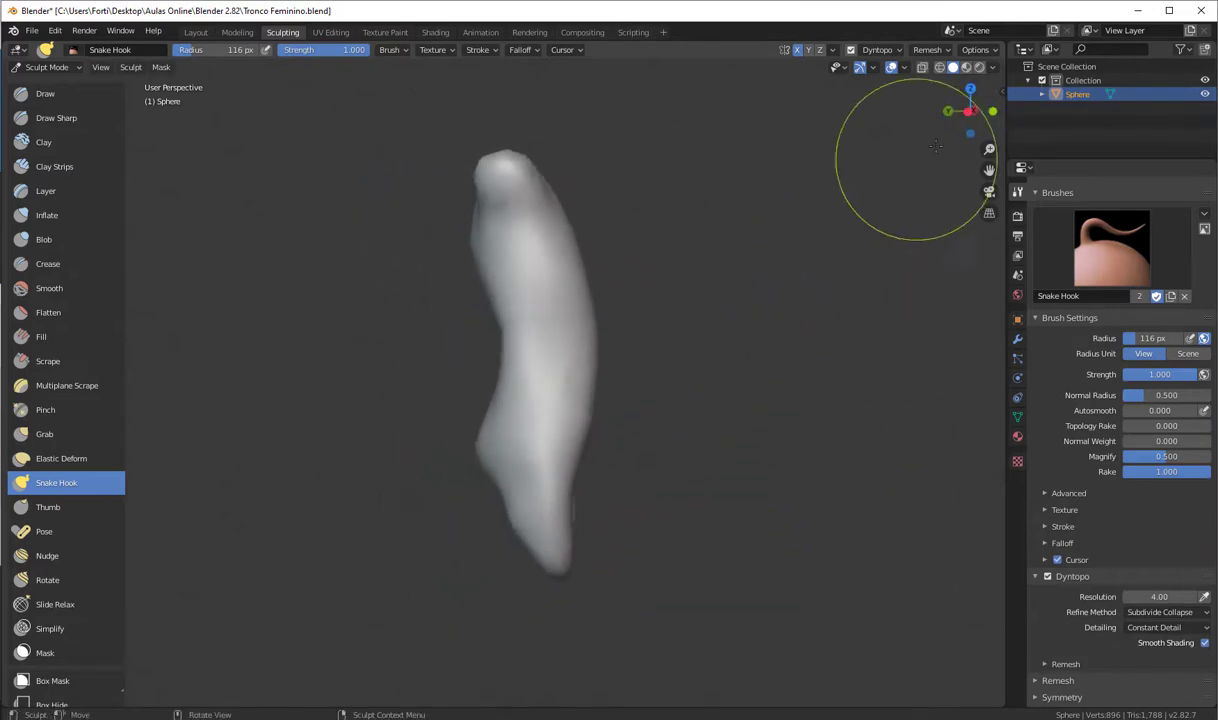
click(966, 112)
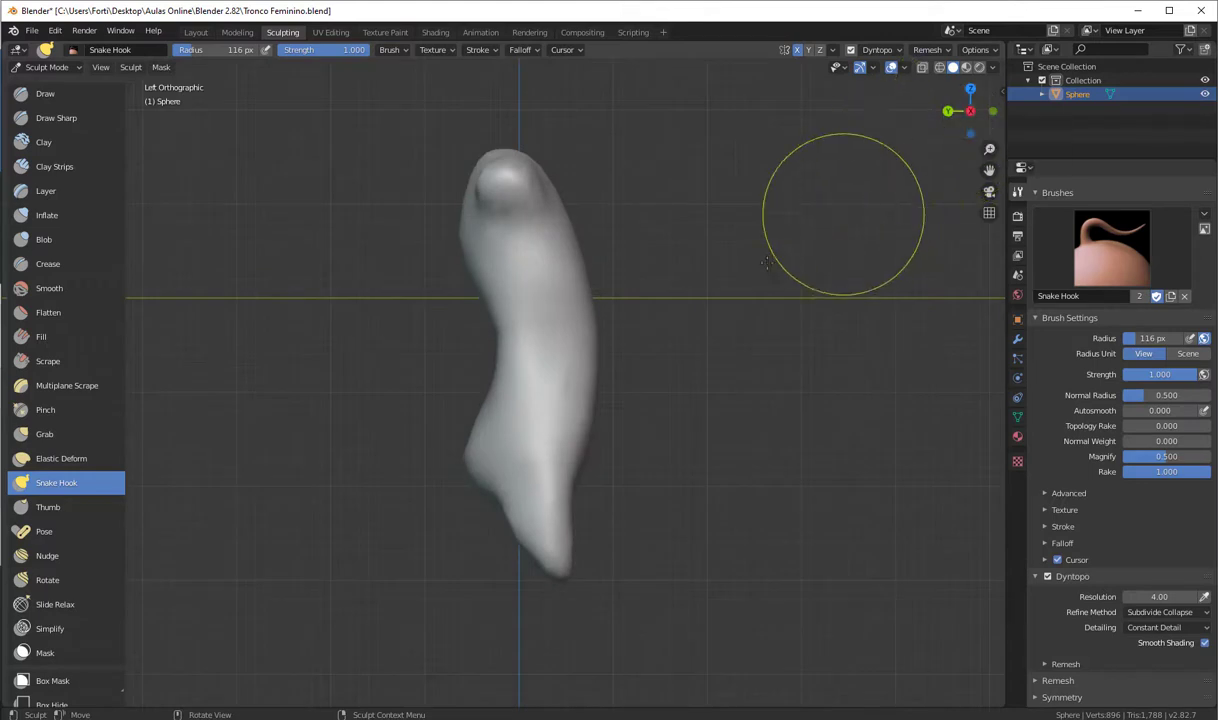
mouse_move(530, 562)
mouse_down()
mouse_move(522, 574)
mouse_move(552, 560)
mouse_up()
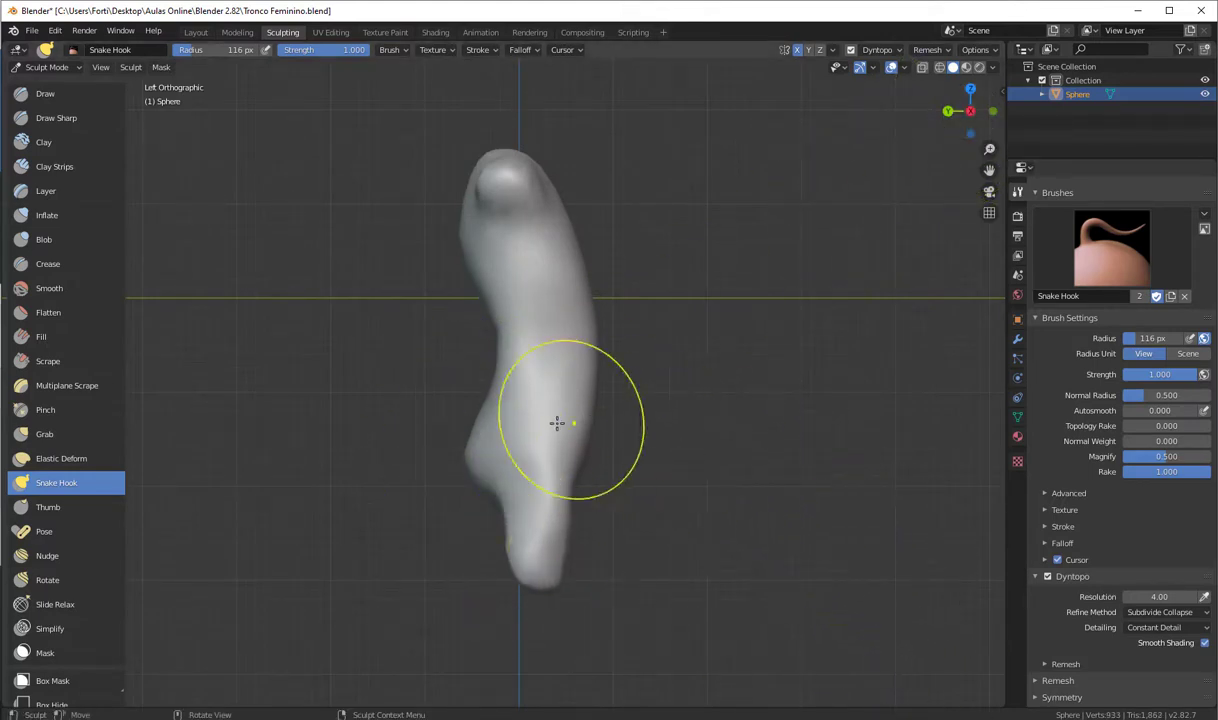
mouse_move(504, 304)
mouse_down()
mouse_move(479, 304)
mouse_move(470, 272)
mouse_move(501, 363)
mouse_up()
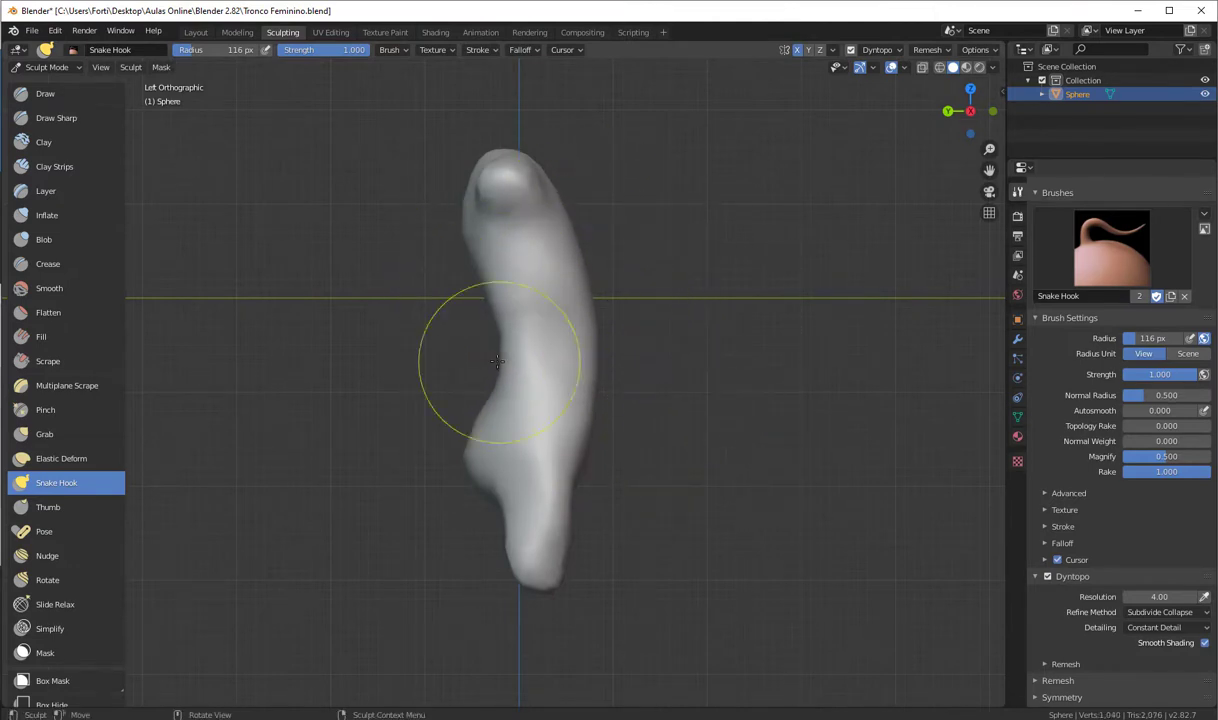
drag(474, 467, 462, 470)
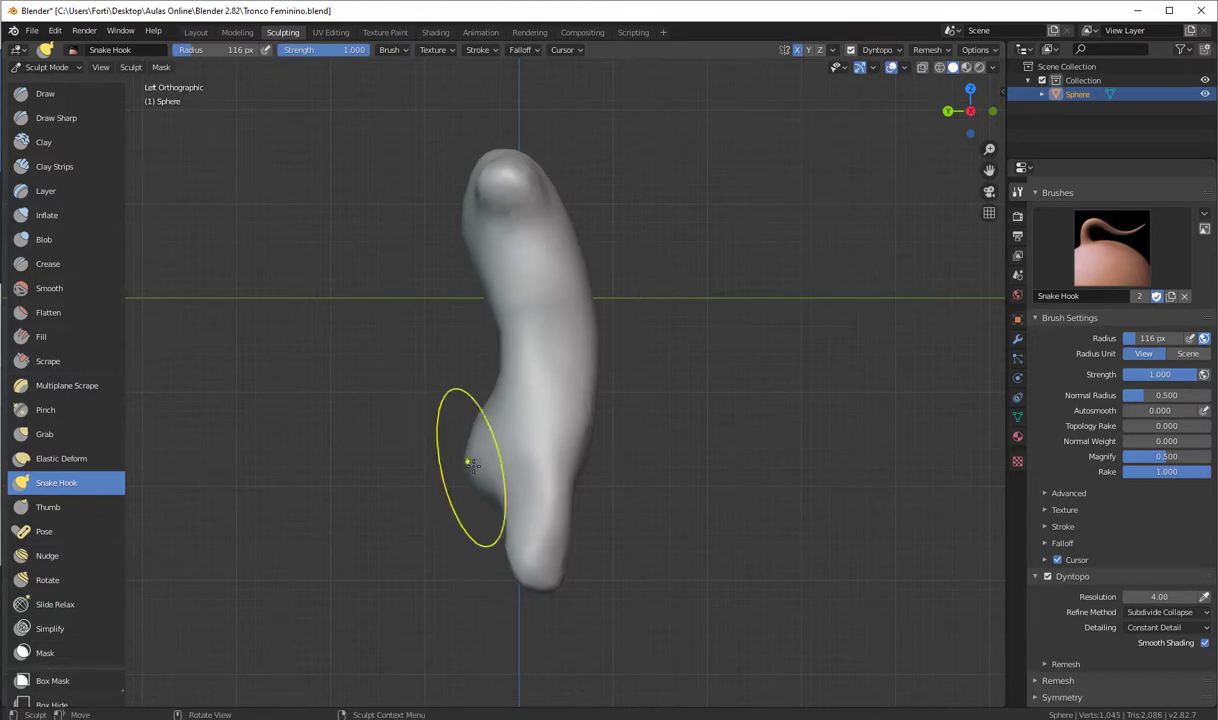
- Switch to Inflate and brush volume onto the backs of the leg stumps and the buttocks
mouse_move(653, 584)
middle_down()
mouse_move(703, 526)
mouse_move(560, 470)
mouse_move(450, 400)
mouse_move(411, 329)
middle_up()
click(46, 215)
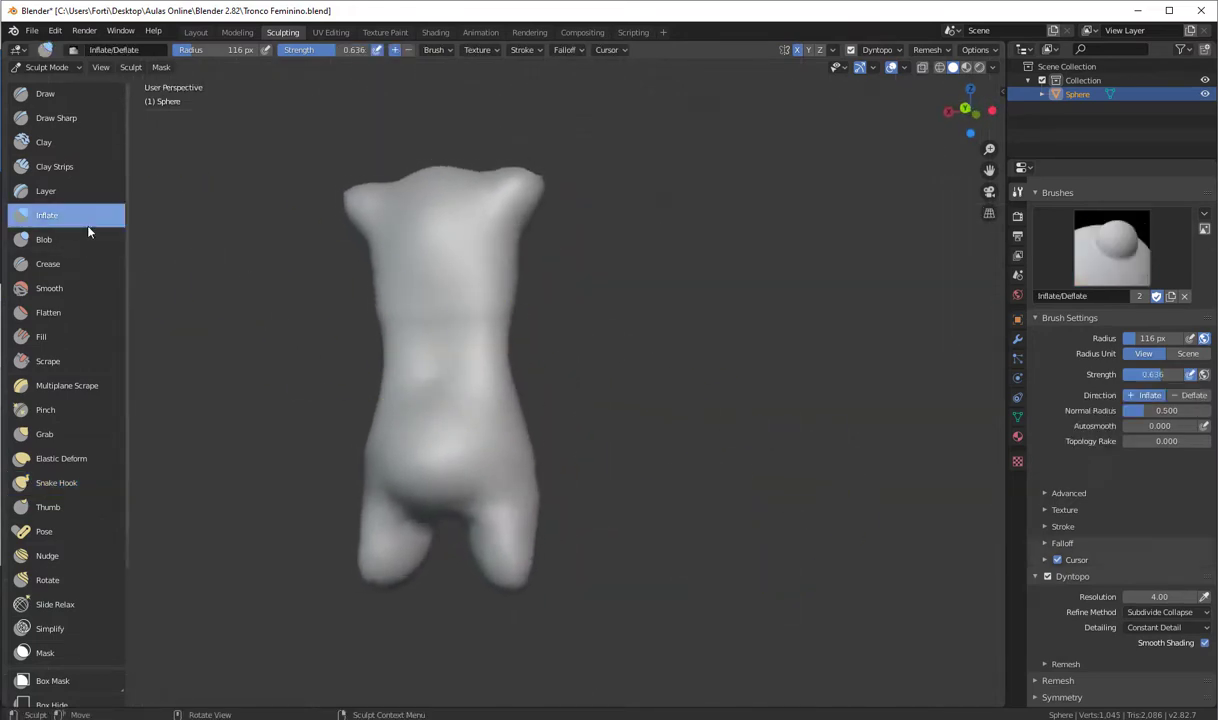
mouse_move(489, 536)
mouse_down()
mouse_move(409, 545)
mouse_move(408, 530)
mouse_up()
middle_drag(408, 530, 497, 470)
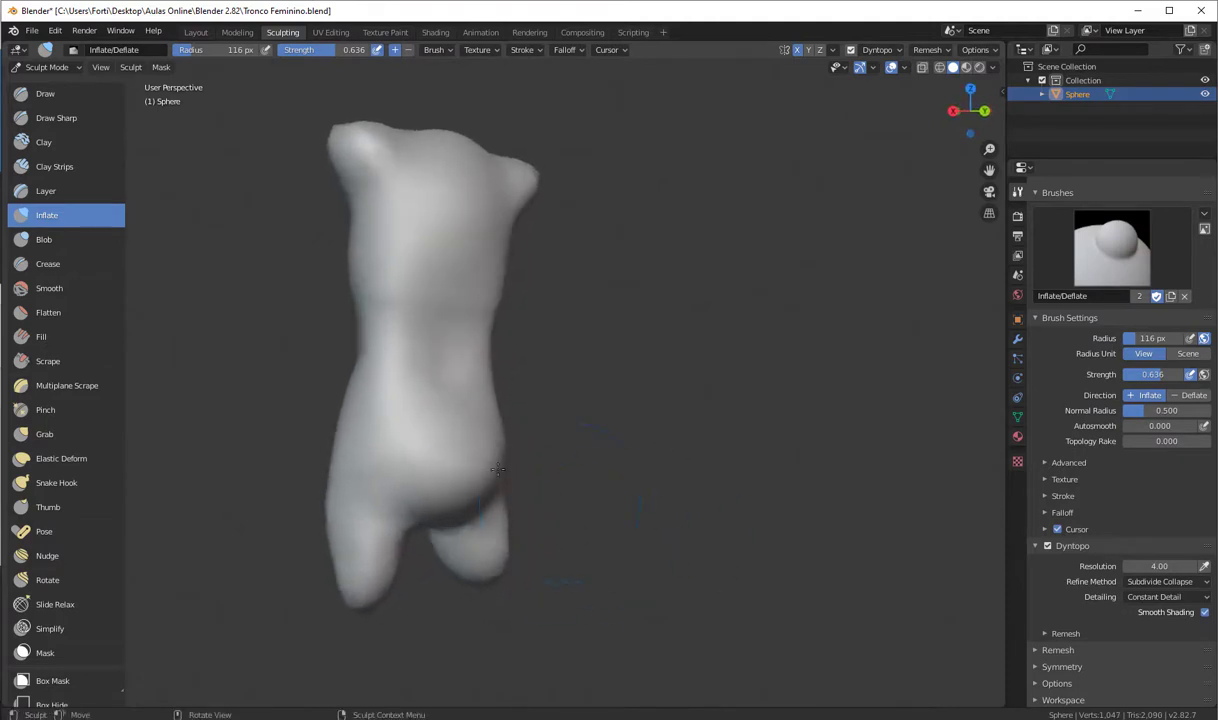
mouse_move(497, 470)
mouse_down()
mouse_move(462, 489)
mouse_move(468, 454)
mouse_move(427, 413)
mouse_move(523, 436)
mouse_up()
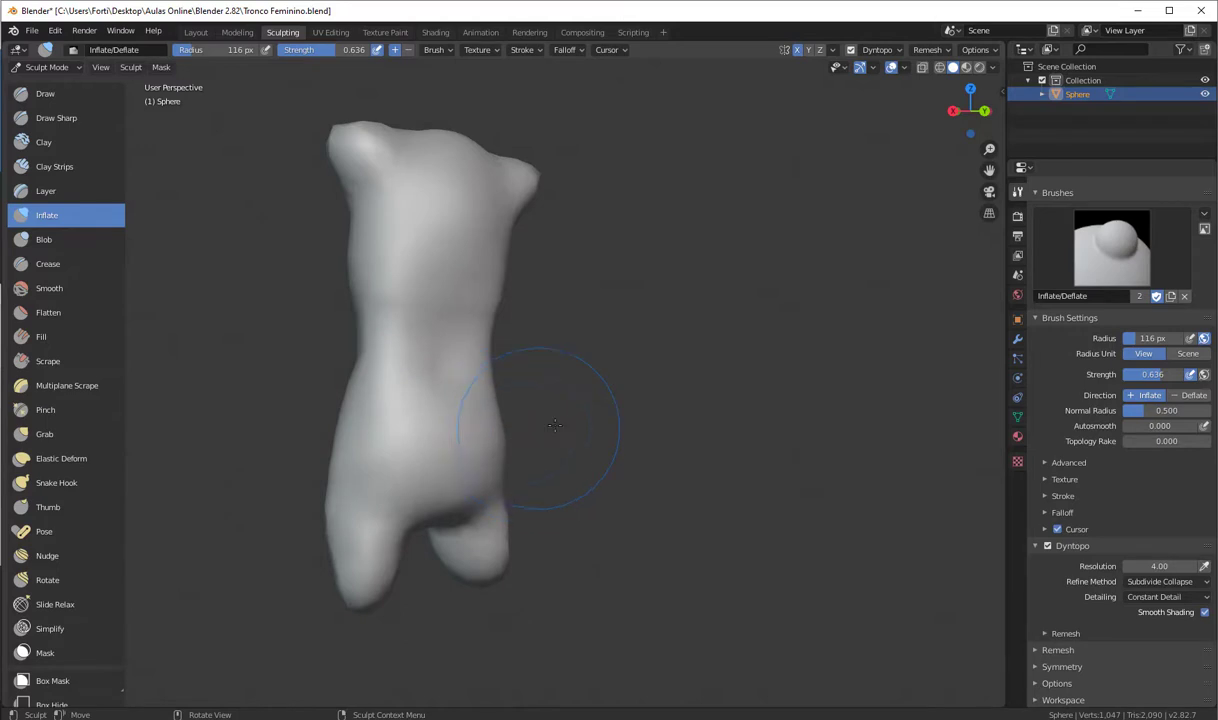
- Switch among the Smooth, Inflate, Grab and Snake Hook brushes, finishing with Snake Hook active
key(s)
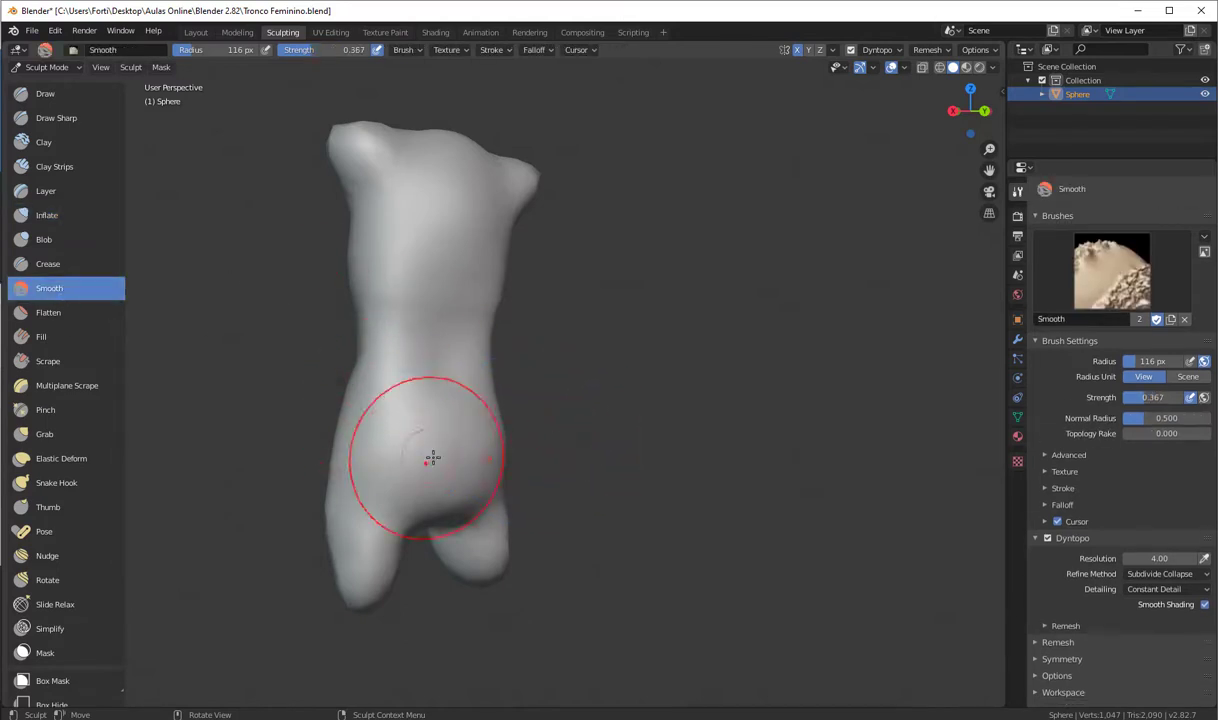
key(i)
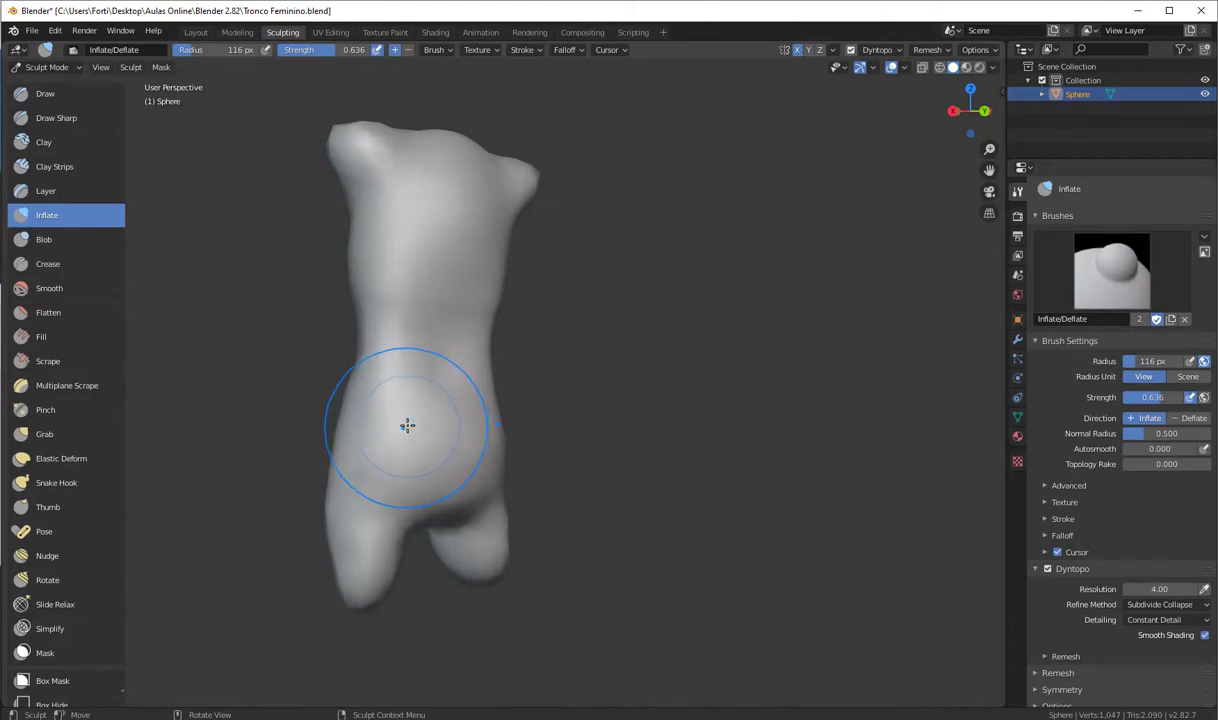
key(g)
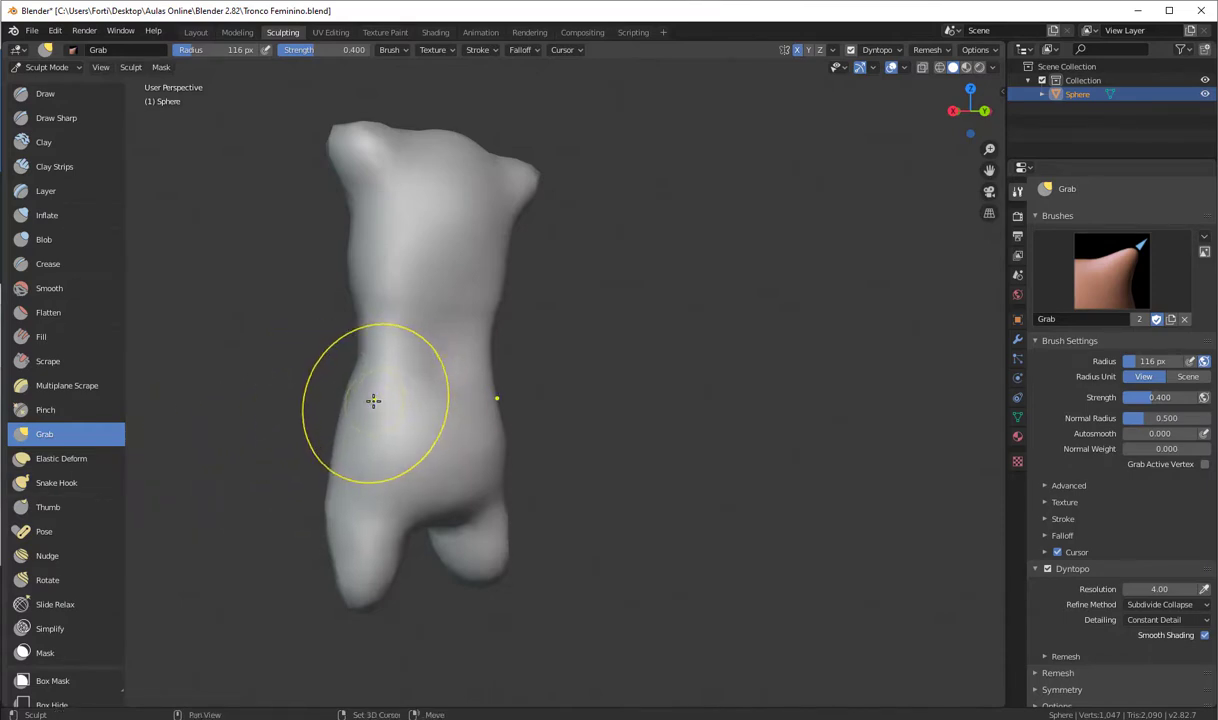
key(shift+space)
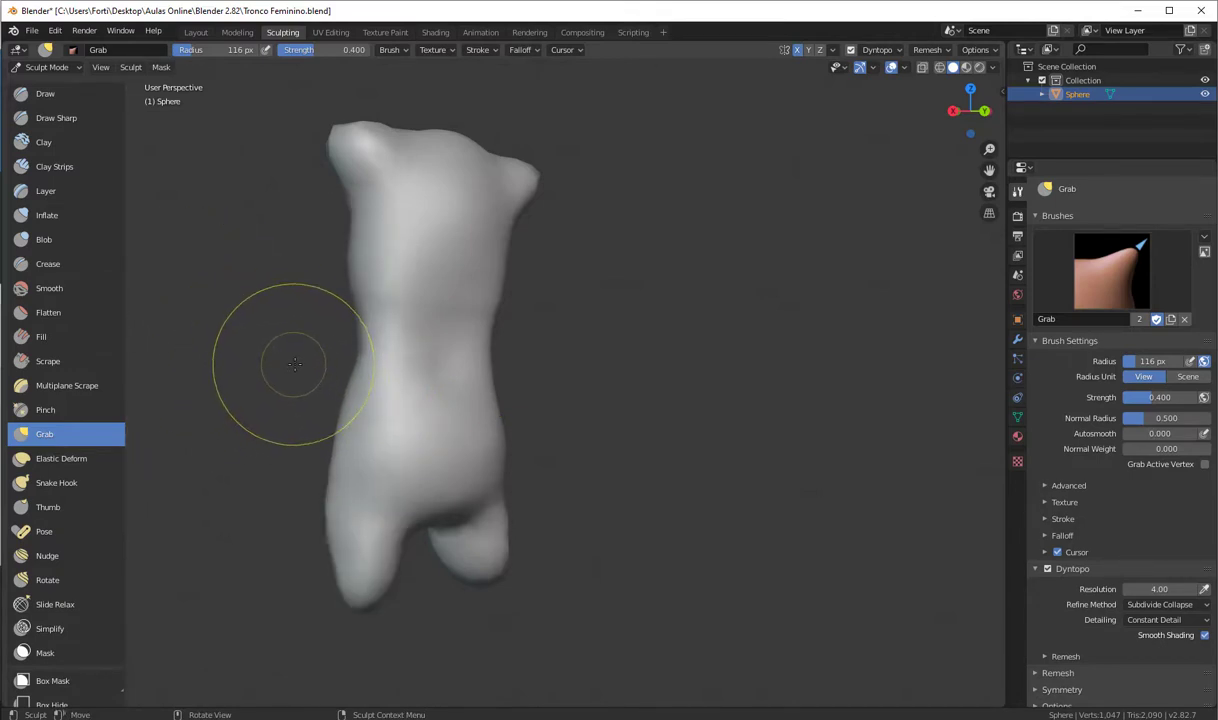
key(k)
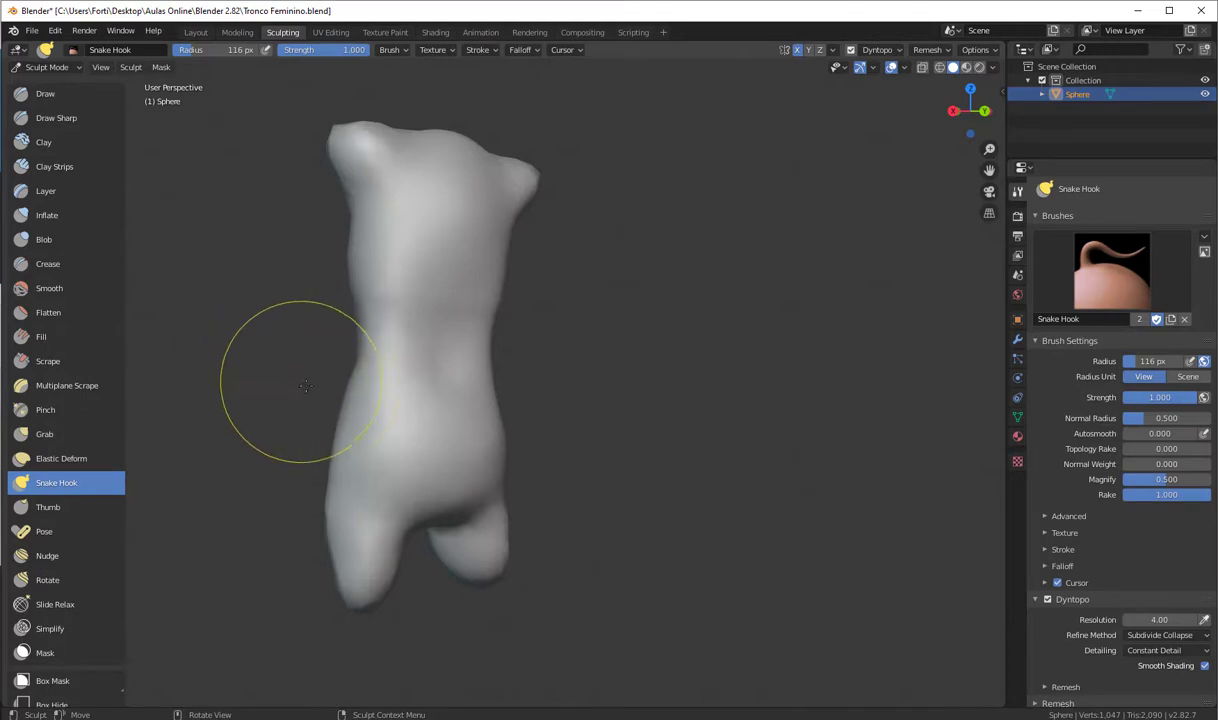
key(shift+space)
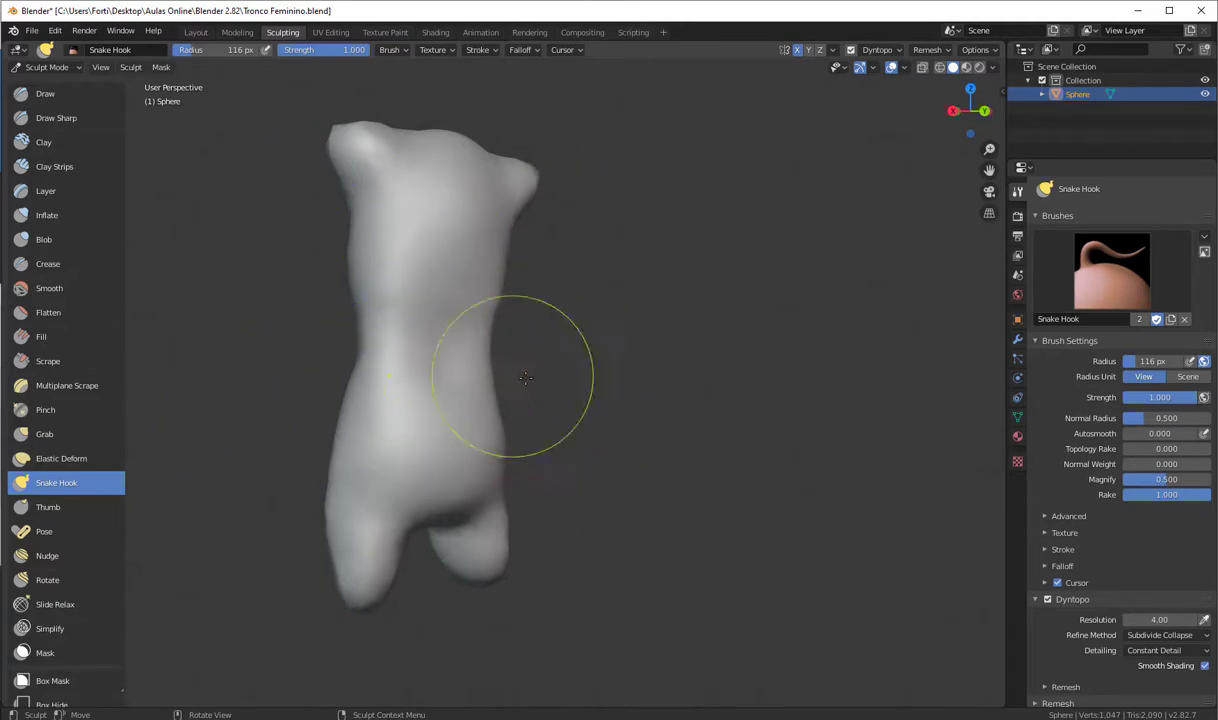
key(g)
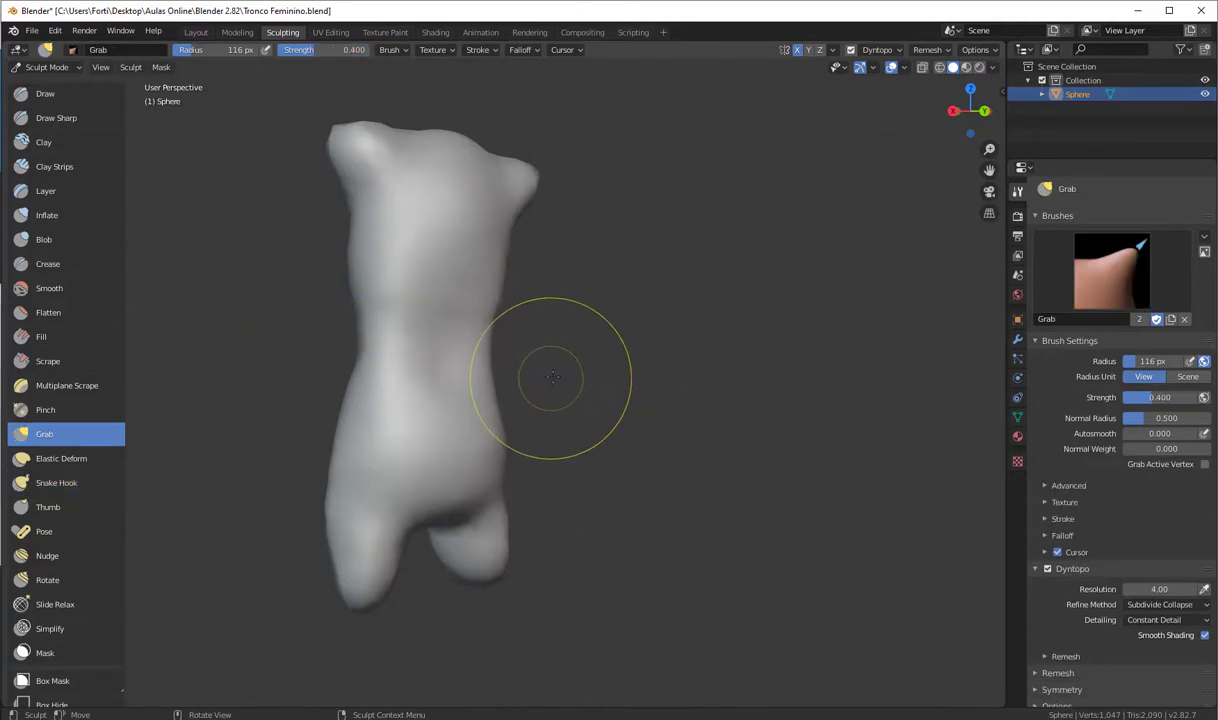
key(shift+s)
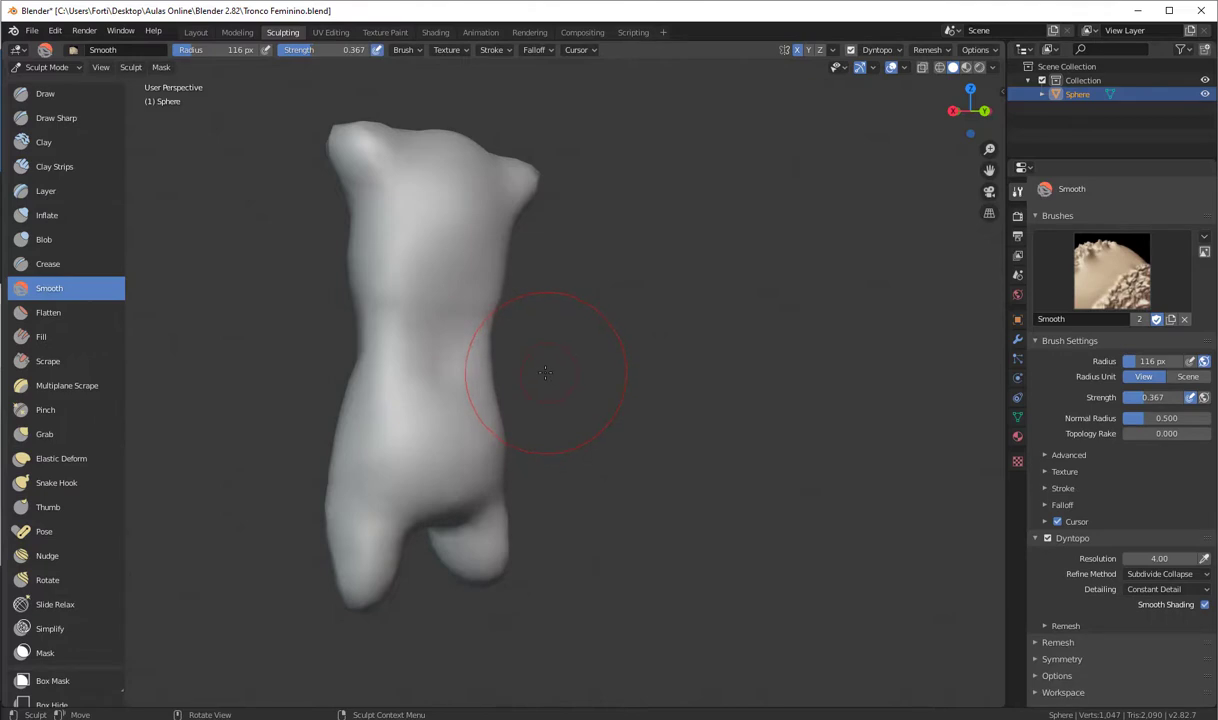
key(i)
key(k)
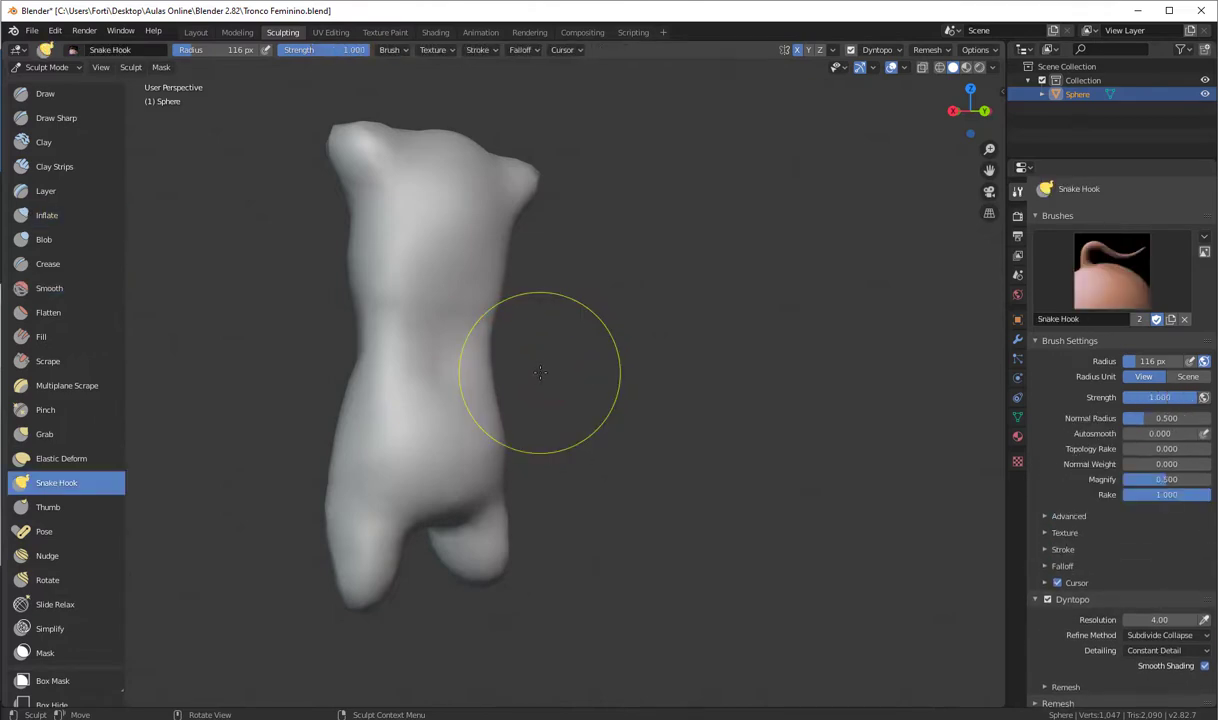
- Turn the torso to a front view and save the changes to Tronco Feminino.blend
mouse_move(540, 354)
middle_down()
mouse_move(812, 377)
mouse_move(760, 370)
middle_up()
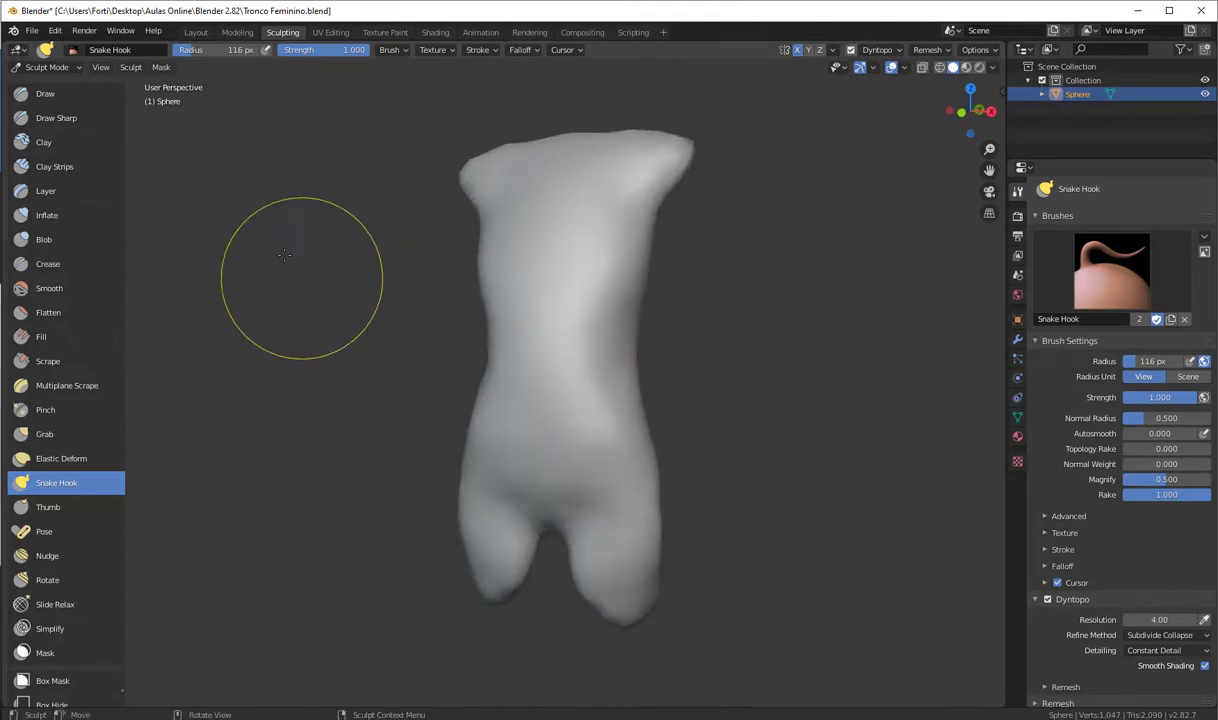
click(33, 32)
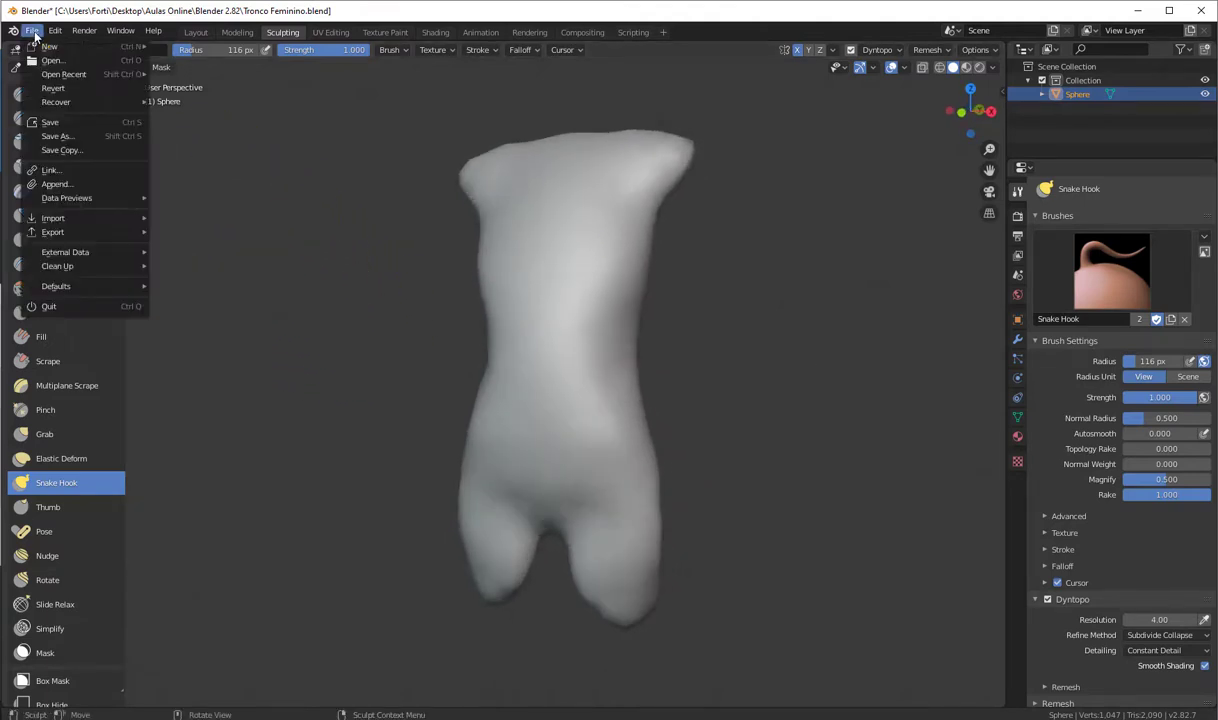
click(70, 118)
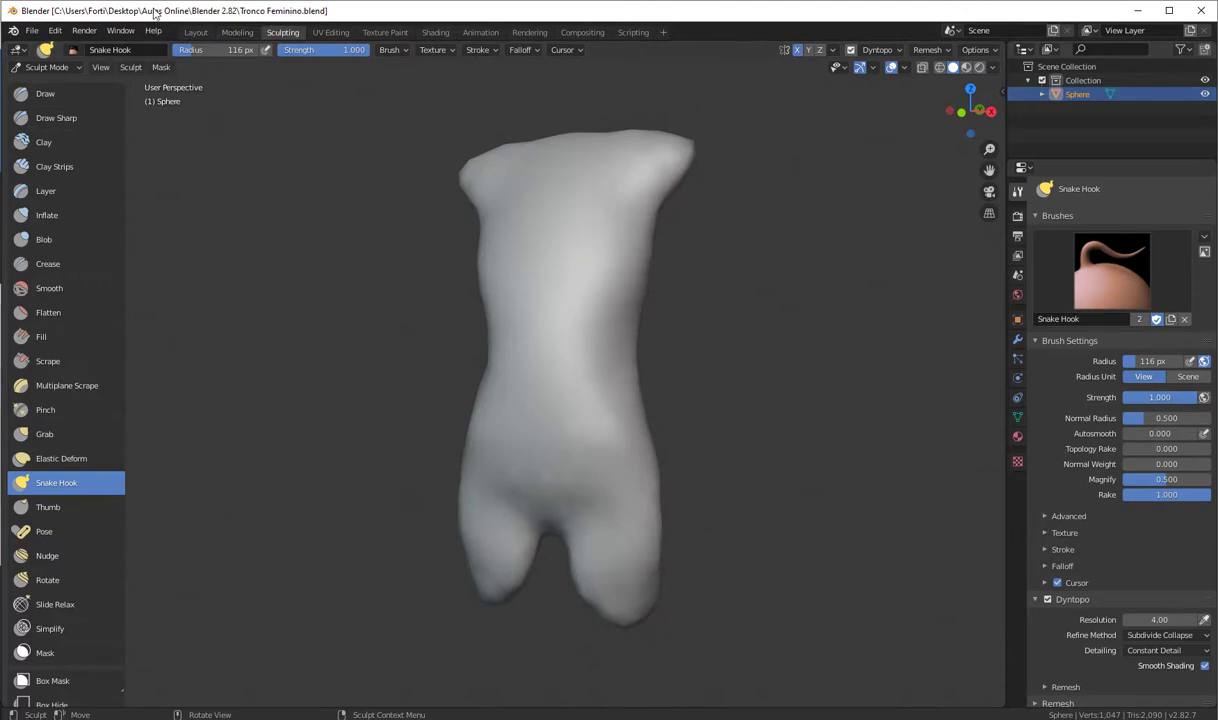
click(32, 31)
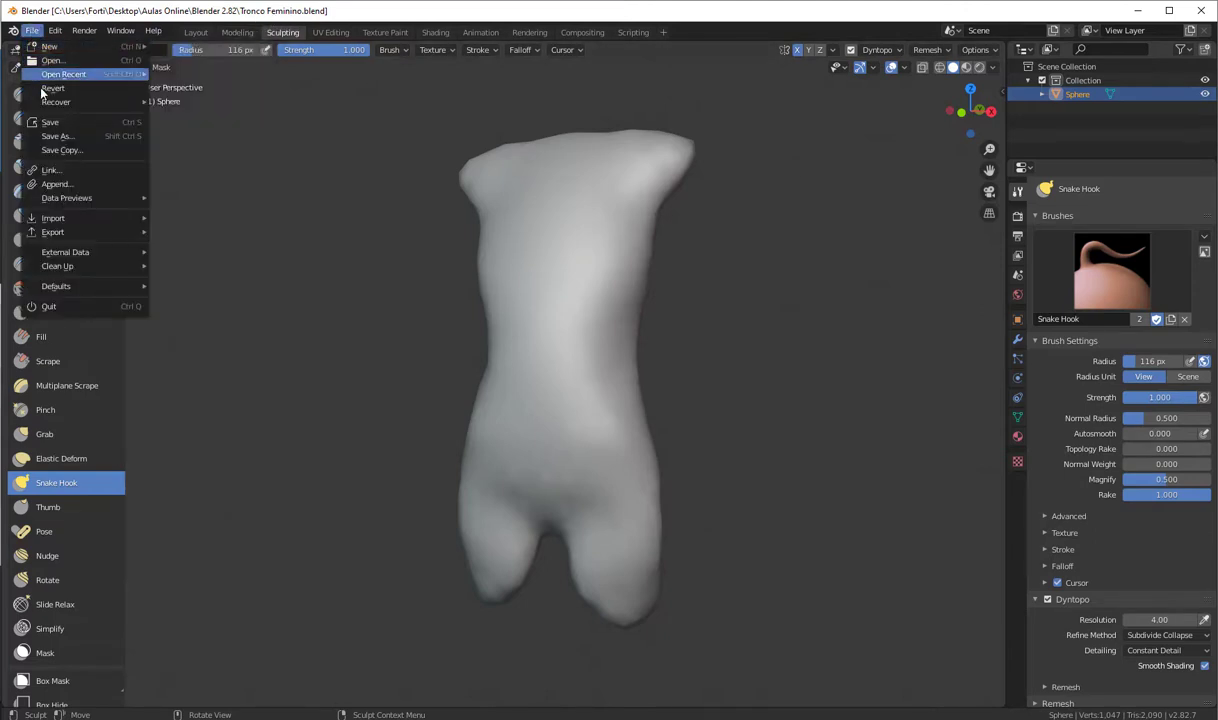
- Start a Save As of the torso file and browse to the Desktop\Aulas Online\Blender 2.82 folder
click(70, 139)
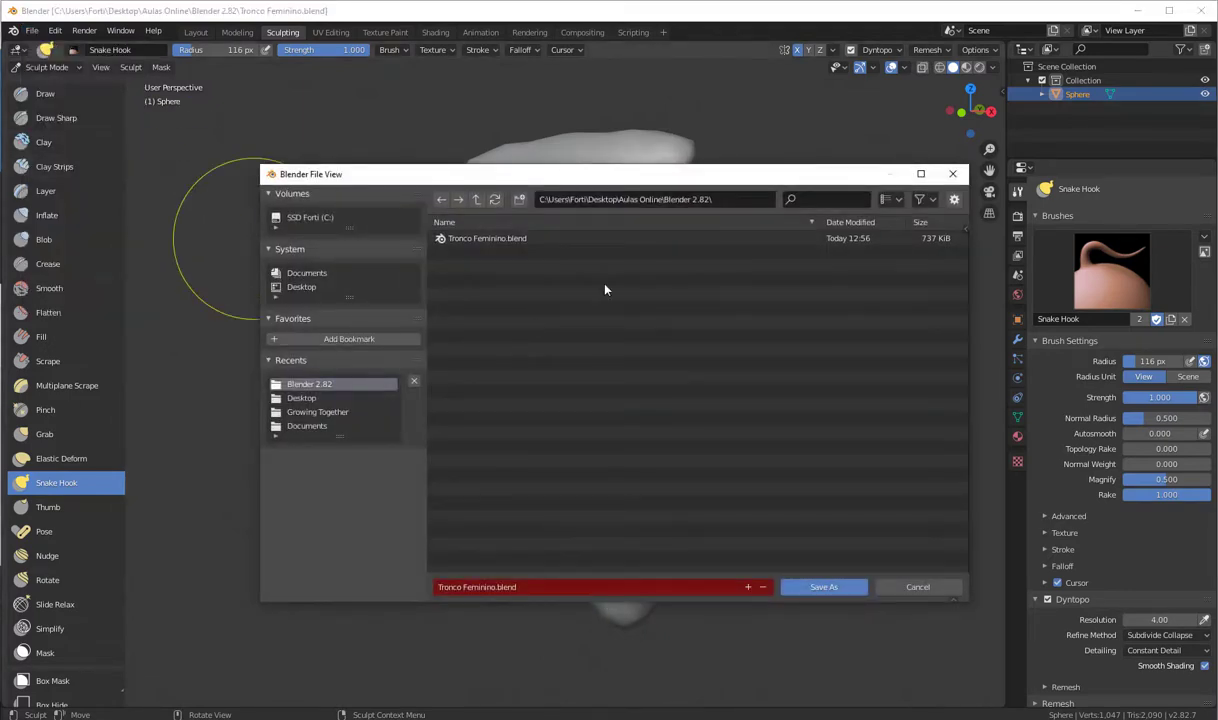
click(302, 288)
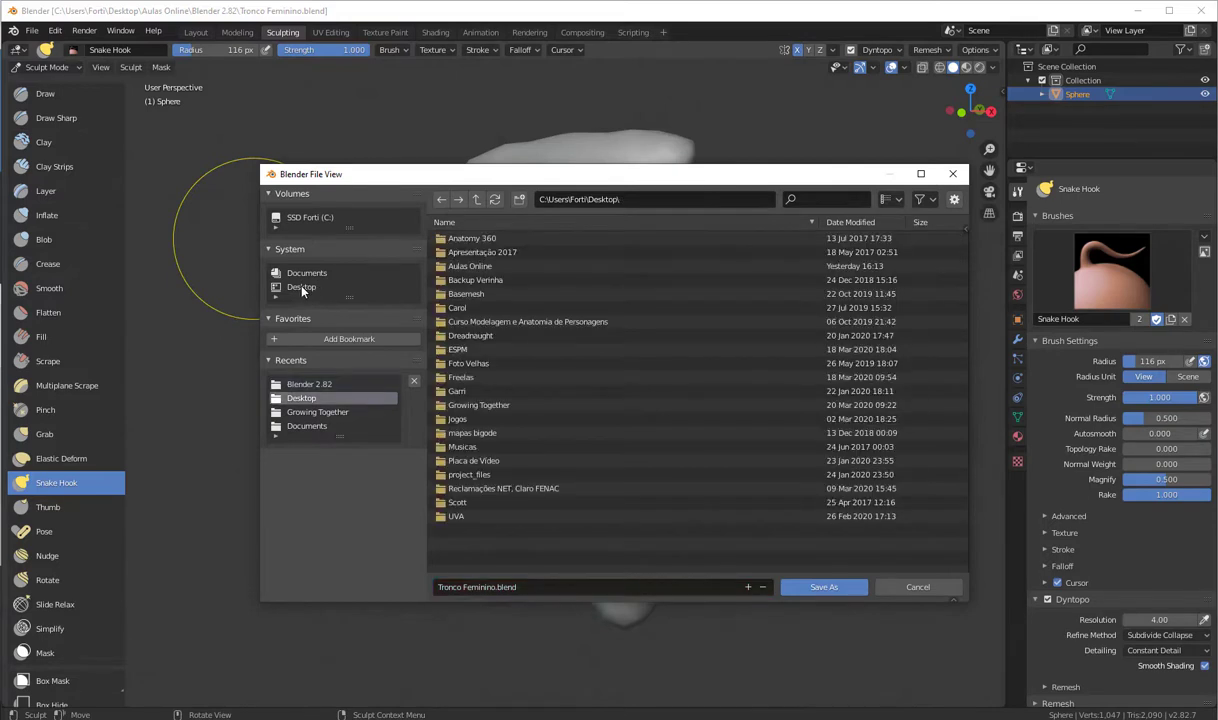
double_click(478, 268)
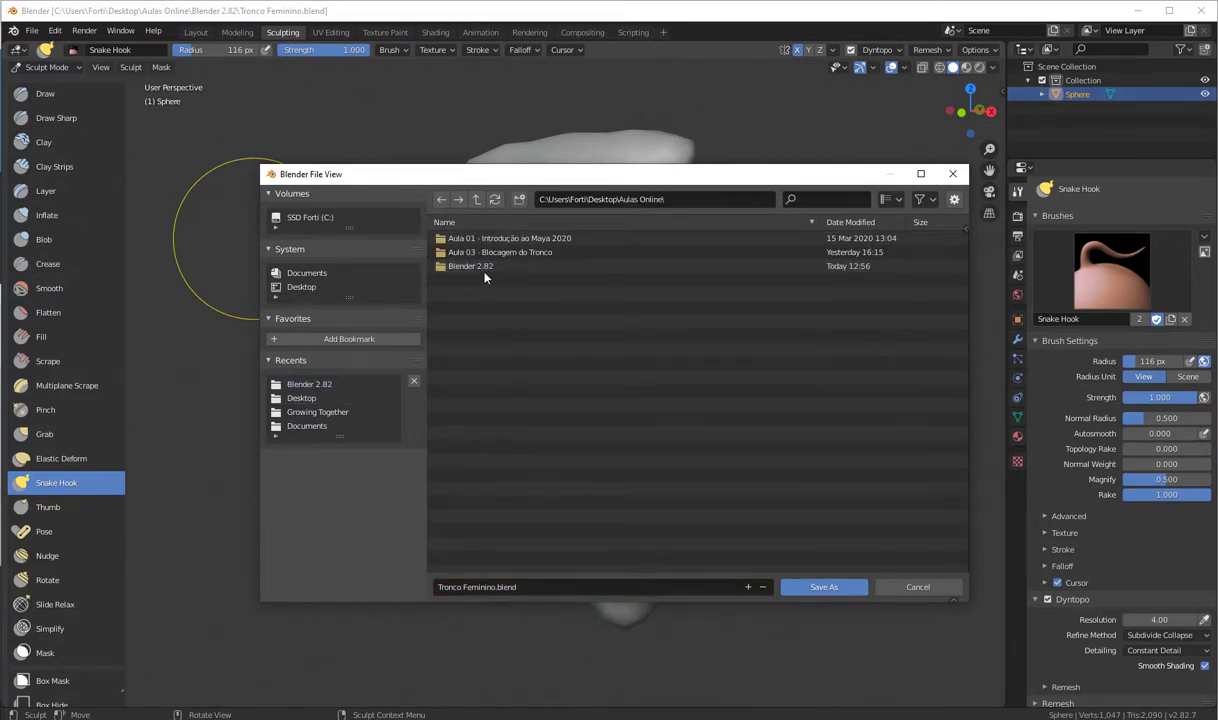
double_click(489, 268)
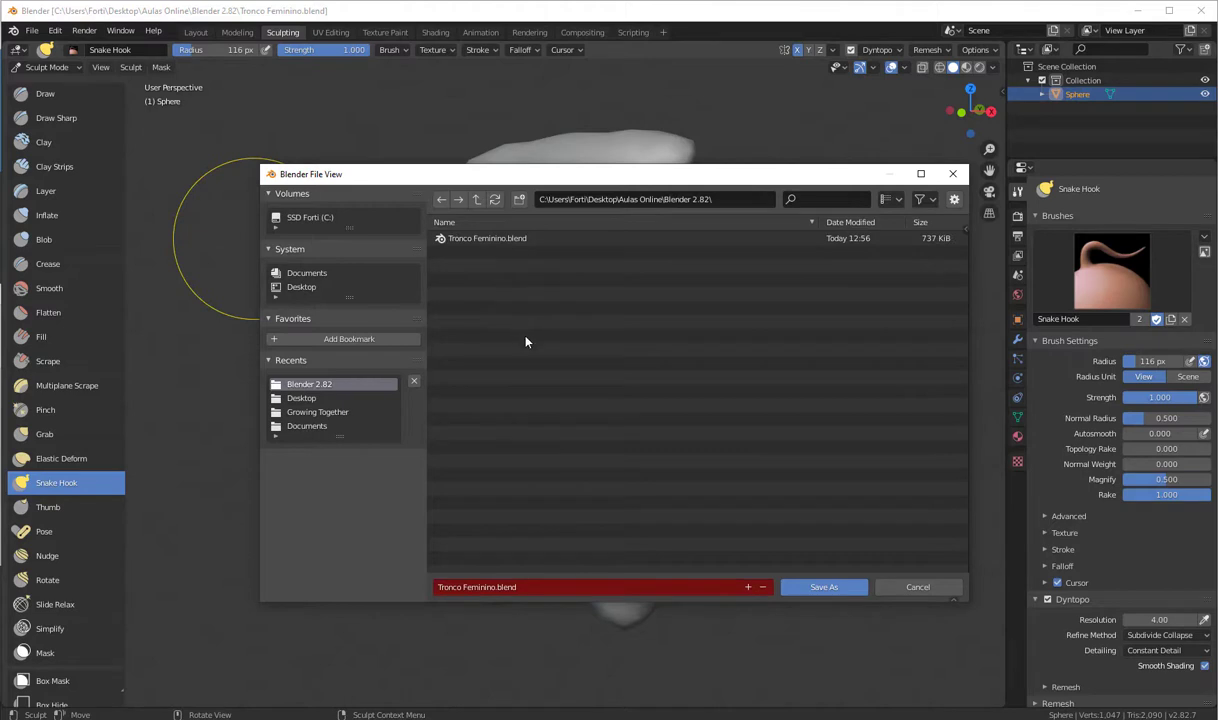
- Name the new version of the file Tronco Feminino aula 04.blend
click(476, 587)
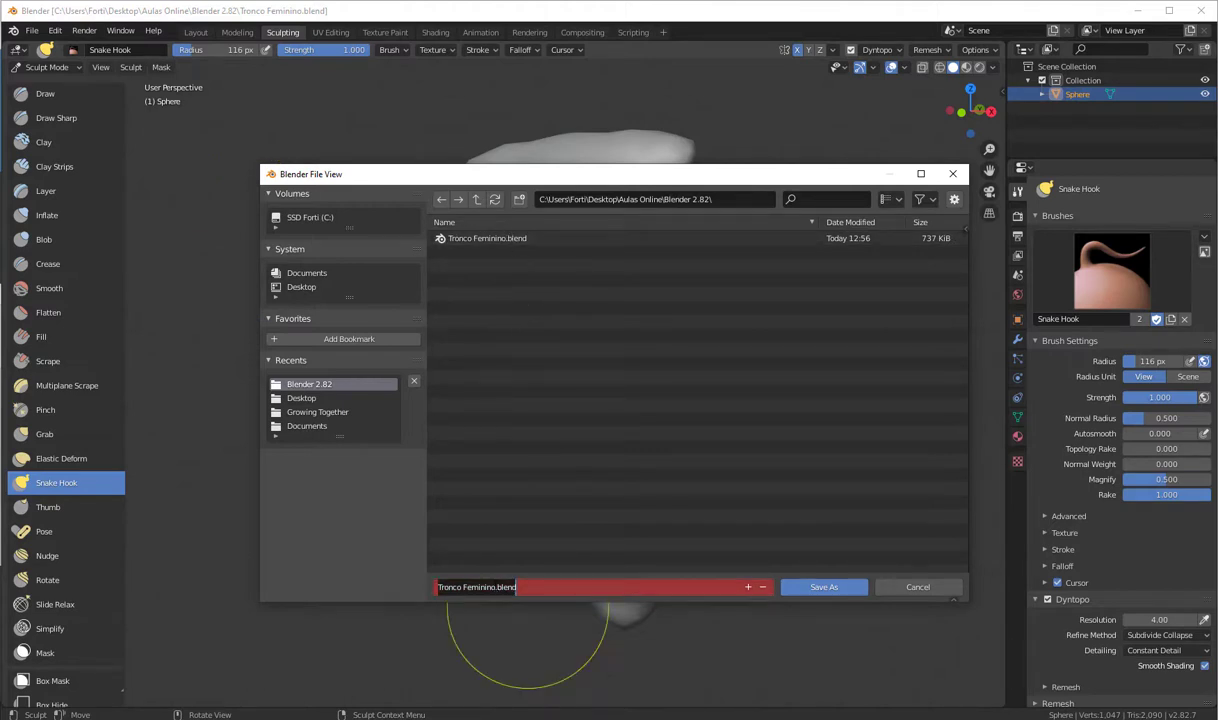
click(495, 587)
text(aula)
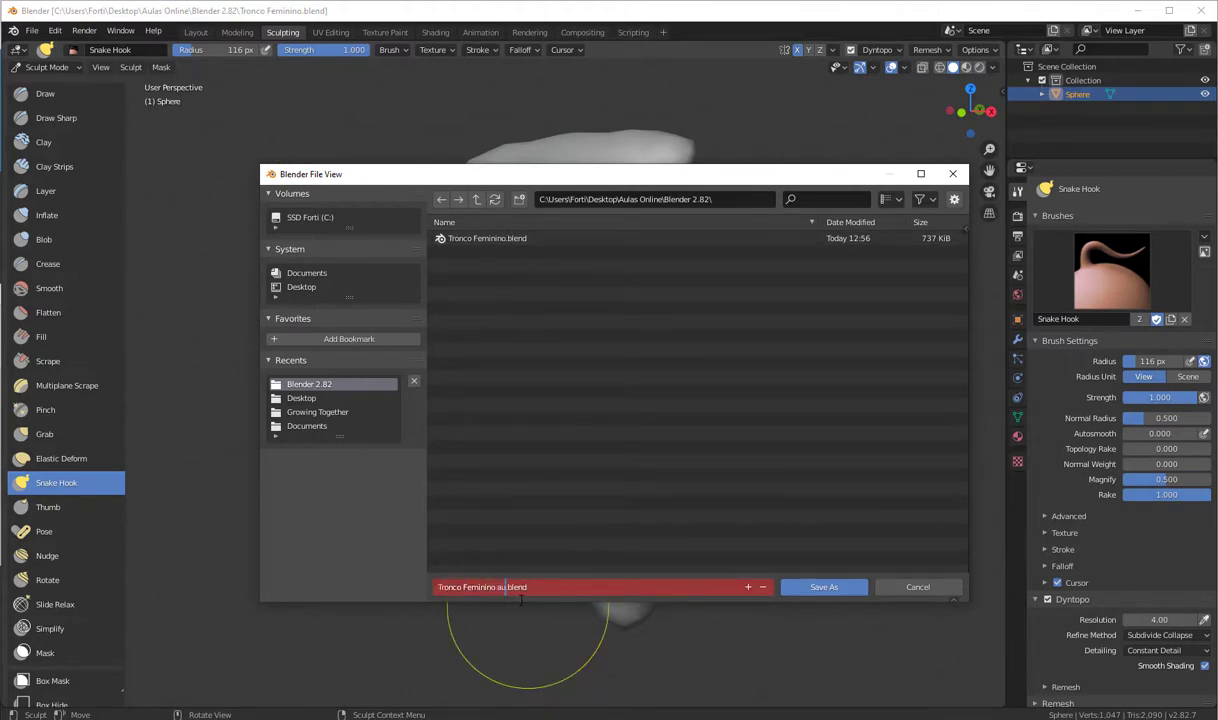
text( 04)
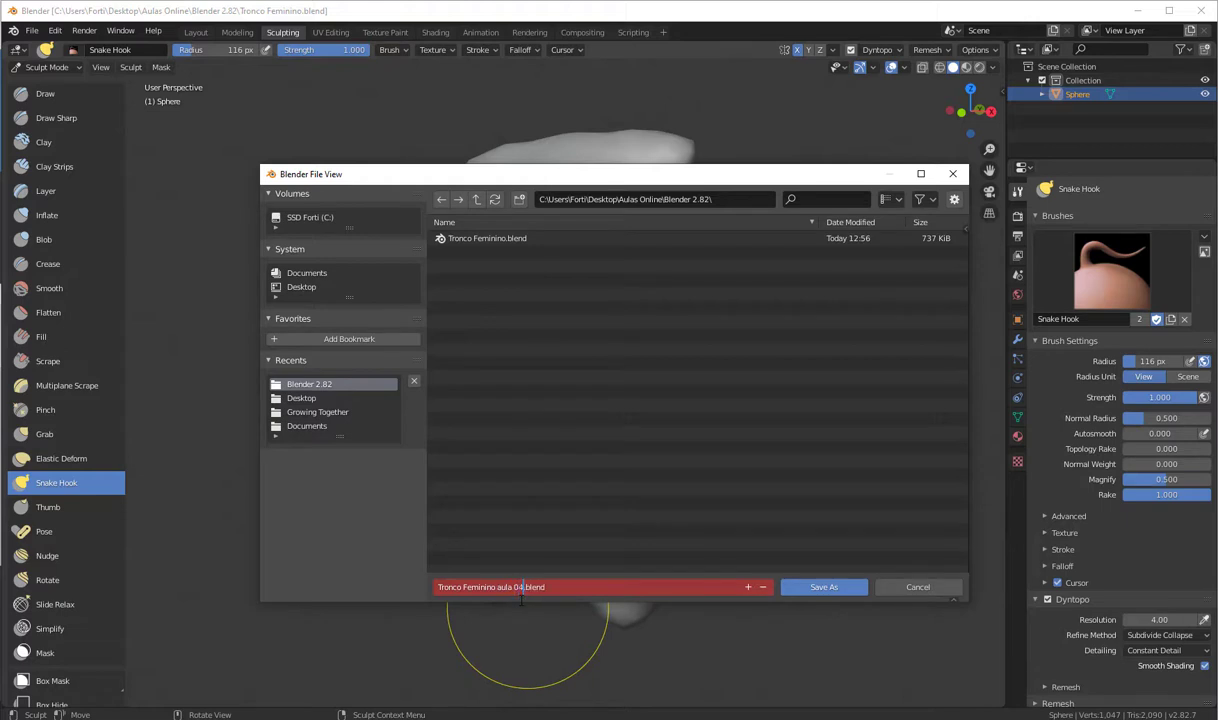